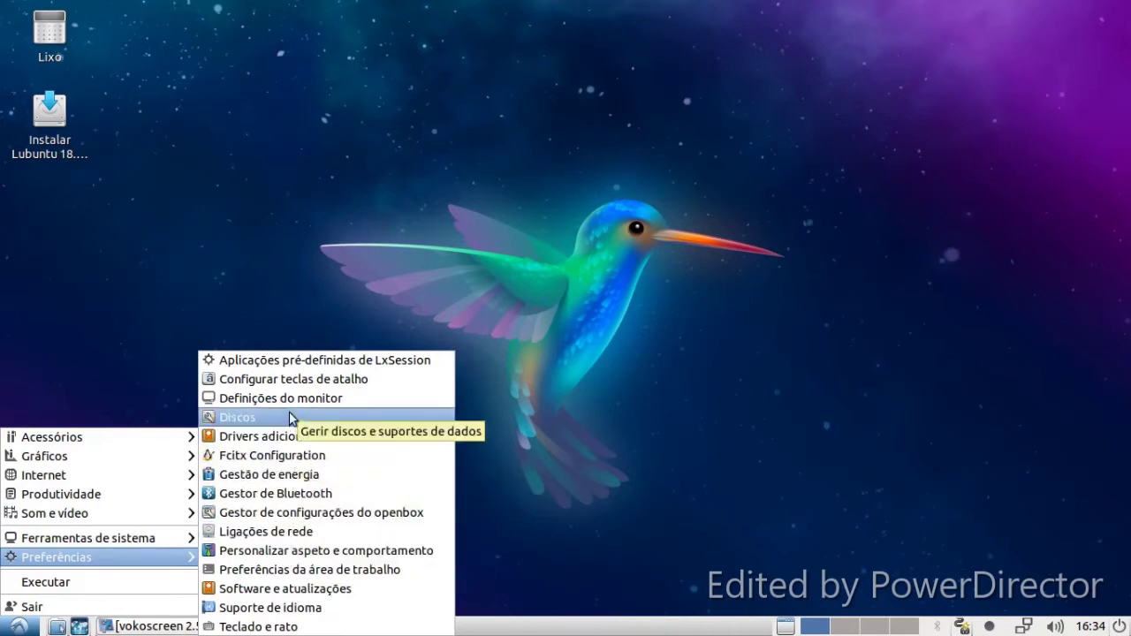
Step: Review the LXSession default, core and autostart application settings, and close the configuration window
{"action": "left_click", "coordinate": [291, 364]}
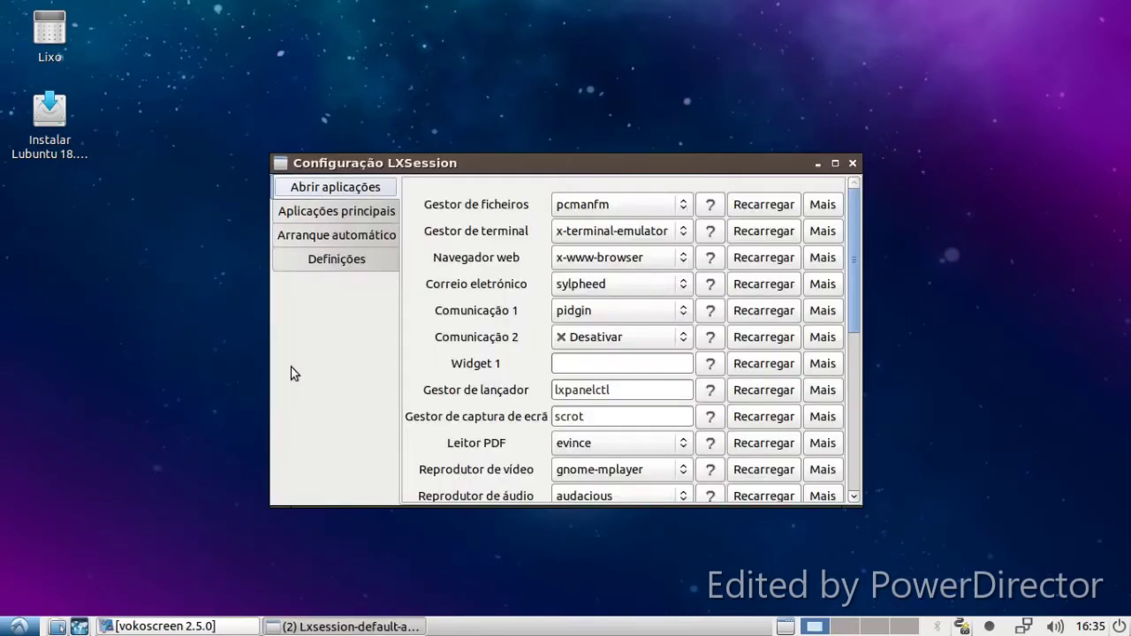
{"action": "left_click", "coordinate": [371, 210]}
{"action": "left_click", "coordinate": [374, 235]}
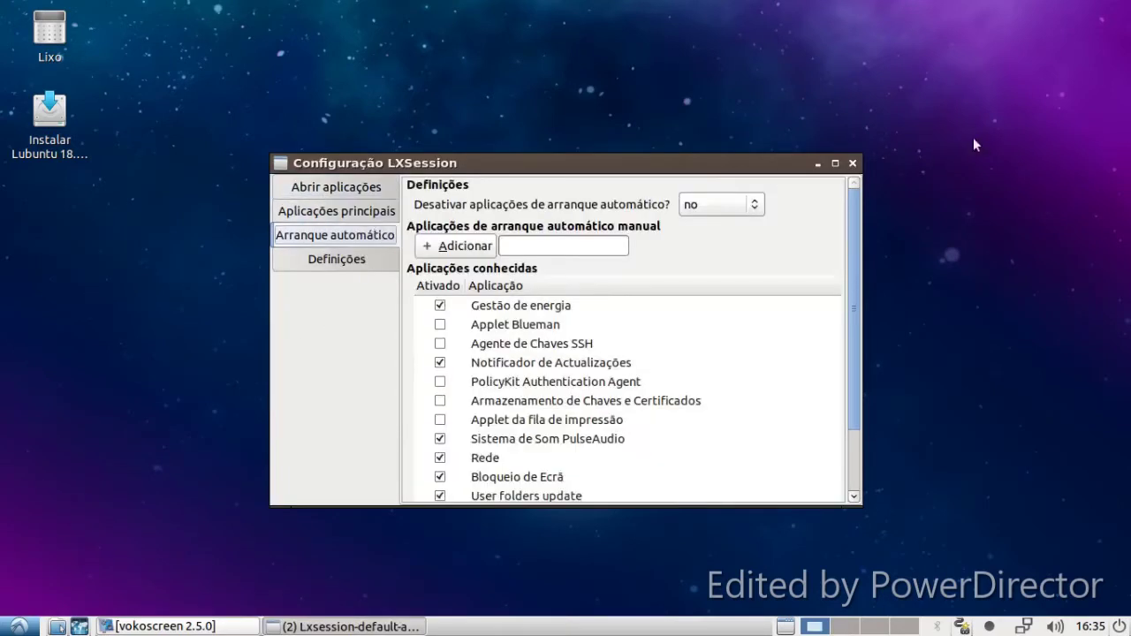
{"action": "left_click", "coordinate": [853, 163]}
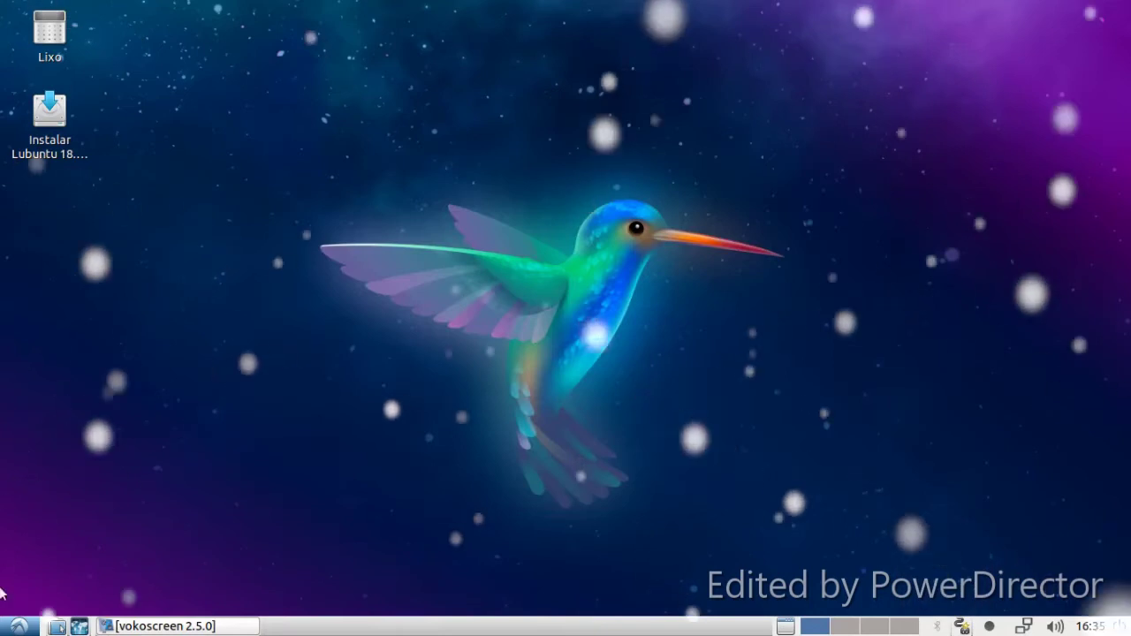
Step: Open the settings for customizing appearance and behaviour (Personalizar aspeto e comportamento)
{"action": "left_click", "coordinate": [20, 626]}
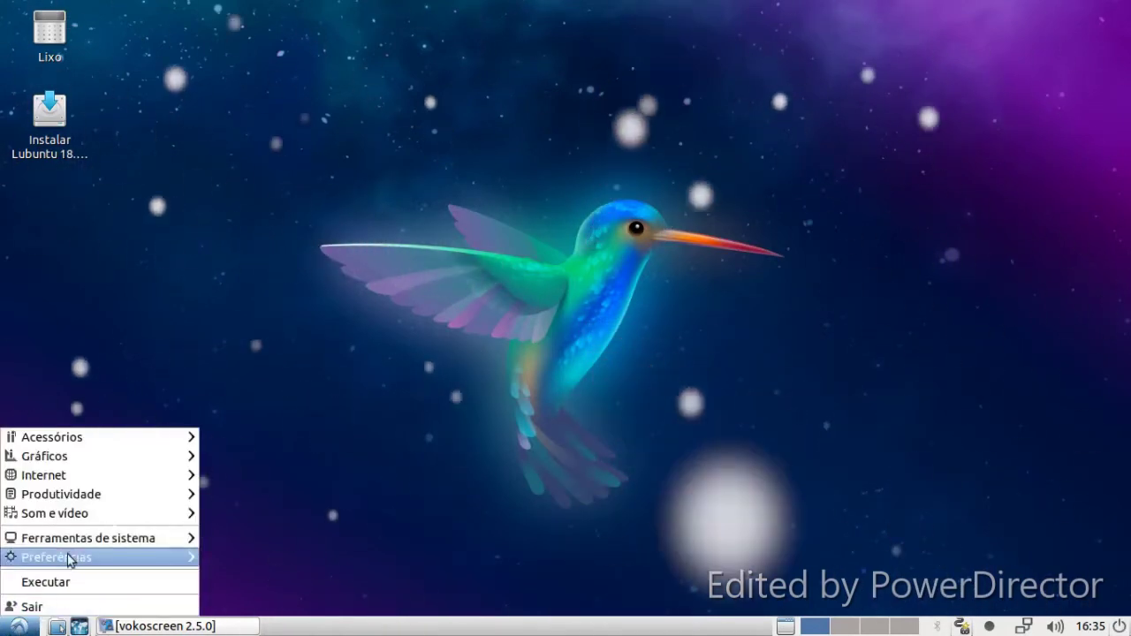
{"action": "mouse_move", "coordinate": [71, 556]}
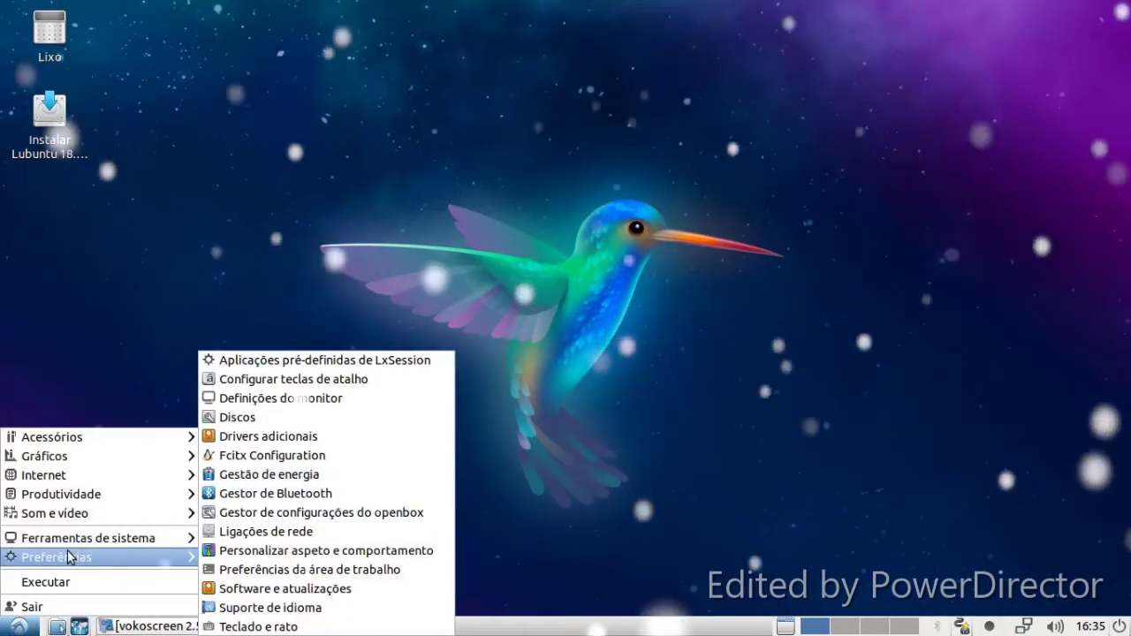
{"action": "left_click", "coordinate": [280, 547]}
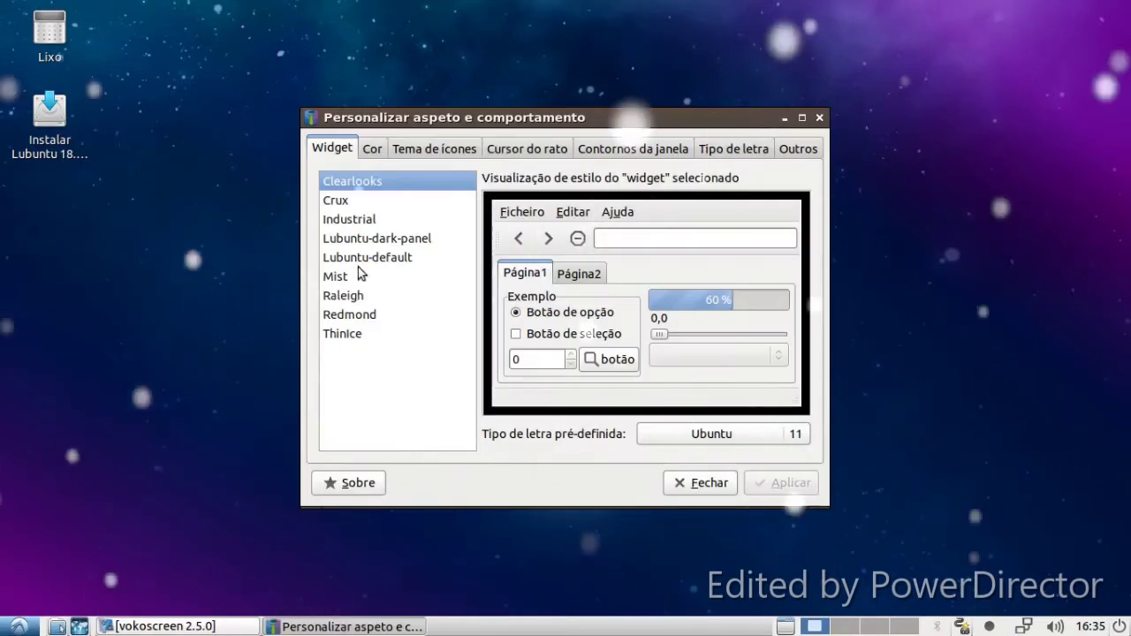
Step: Try several widget styles, including Lubuntu-default and Redmond, ending with ThinIce
{"action": "left_click", "coordinate": [369, 209]}
{"action": "left_click", "coordinate": [371, 222]}
{"action": "left_click", "coordinate": [374, 263]}
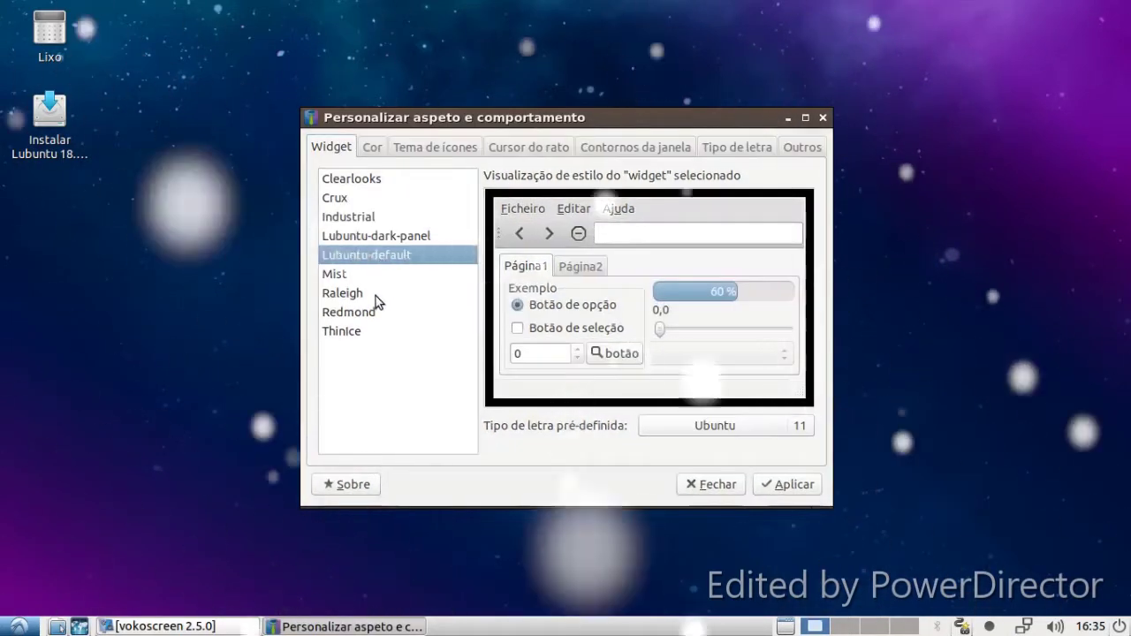
{"action": "left_click", "coordinate": [373, 304]}
{"action": "left_click", "coordinate": [373, 326]}
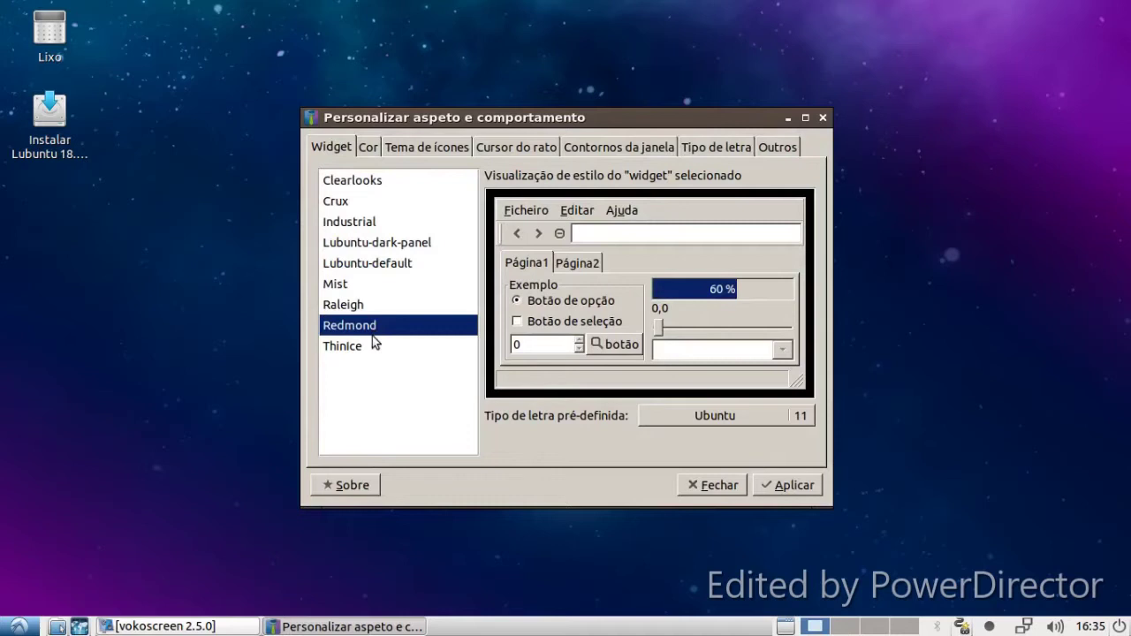
{"action": "left_click", "coordinate": [372, 345]}
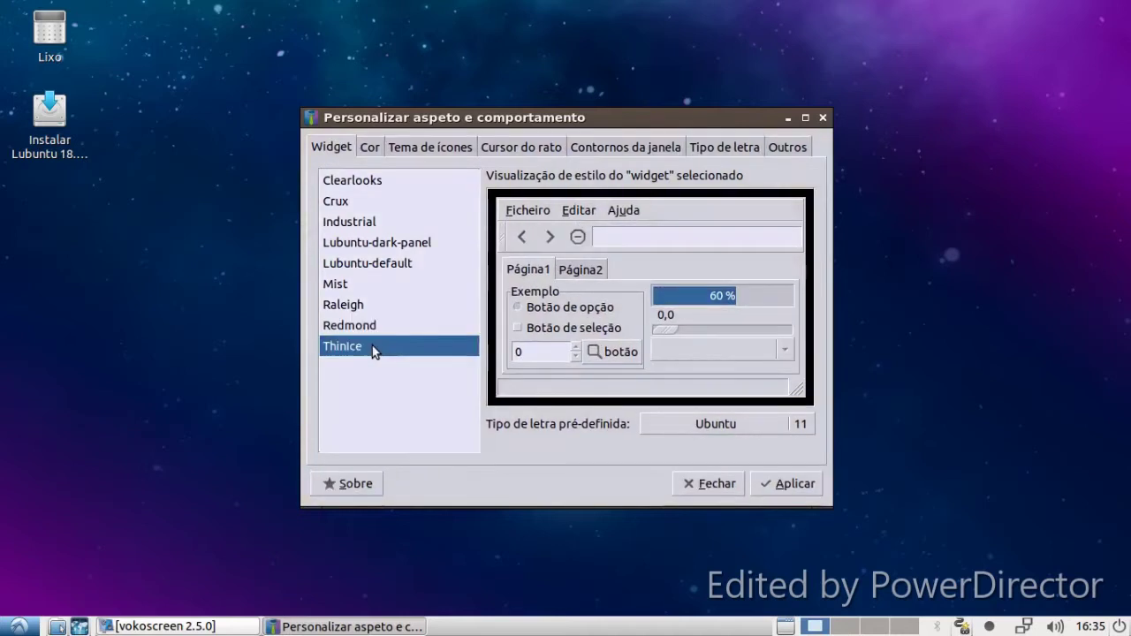
Step: Select GNOME as the icon theme
{"action": "left_click", "coordinate": [375, 148]}
{"action": "left_click", "coordinate": [393, 147]}
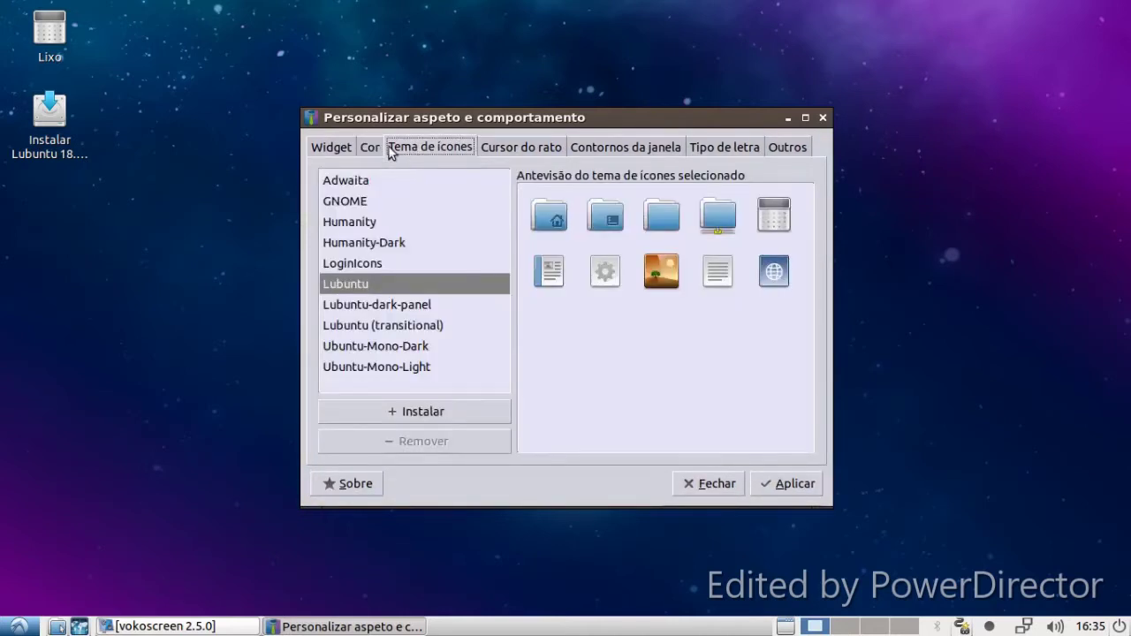
{"action": "left_click", "coordinate": [367, 206]}
Step: Set the widget style to Industrial
{"action": "left_click", "coordinate": [324, 144]}
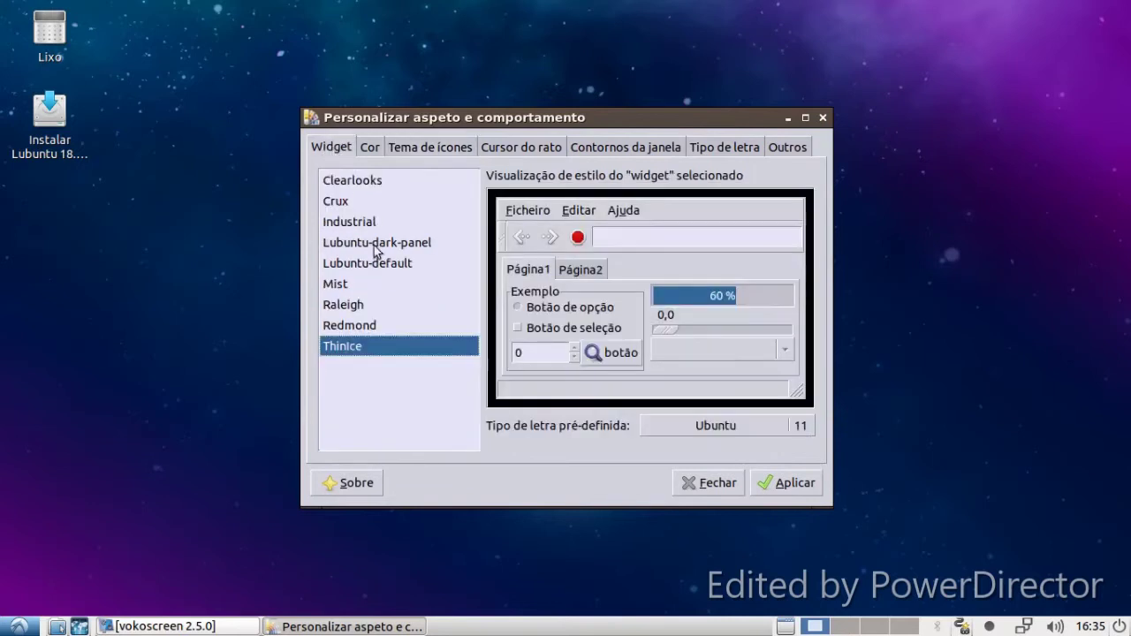
{"action": "left_click", "coordinate": [357, 303]}
{"action": "left_click", "coordinate": [365, 226]}
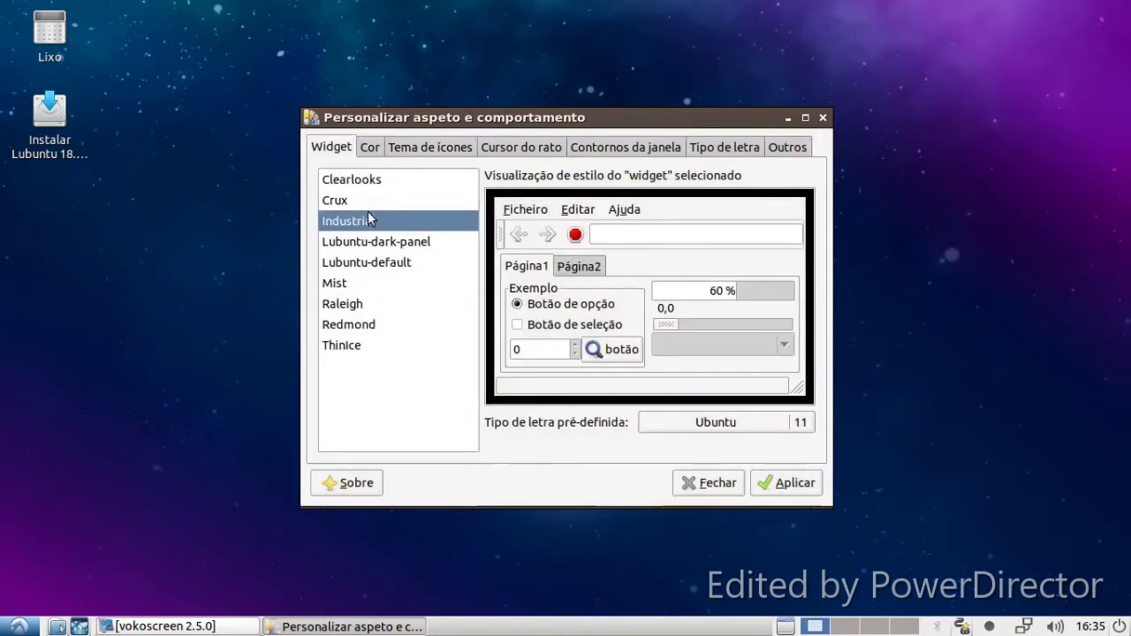
Step: Choose the Mikachu window border theme, apply the appearance changes and check the main menu's new look
{"action": "left_click", "coordinate": [408, 148]}
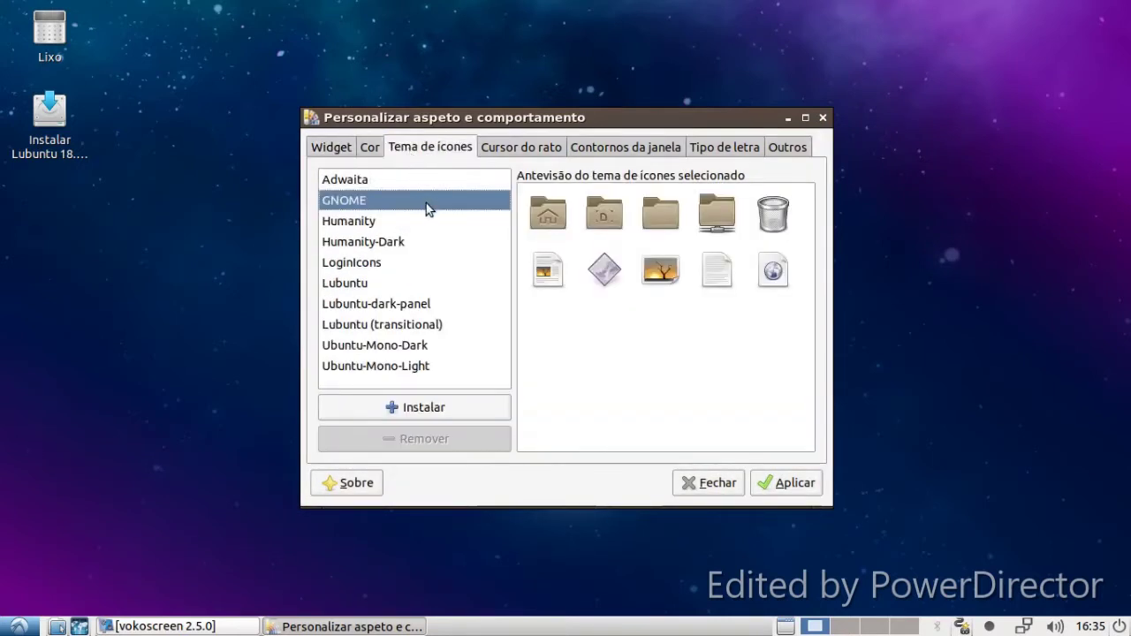
{"action": "left_click", "coordinate": [497, 155]}
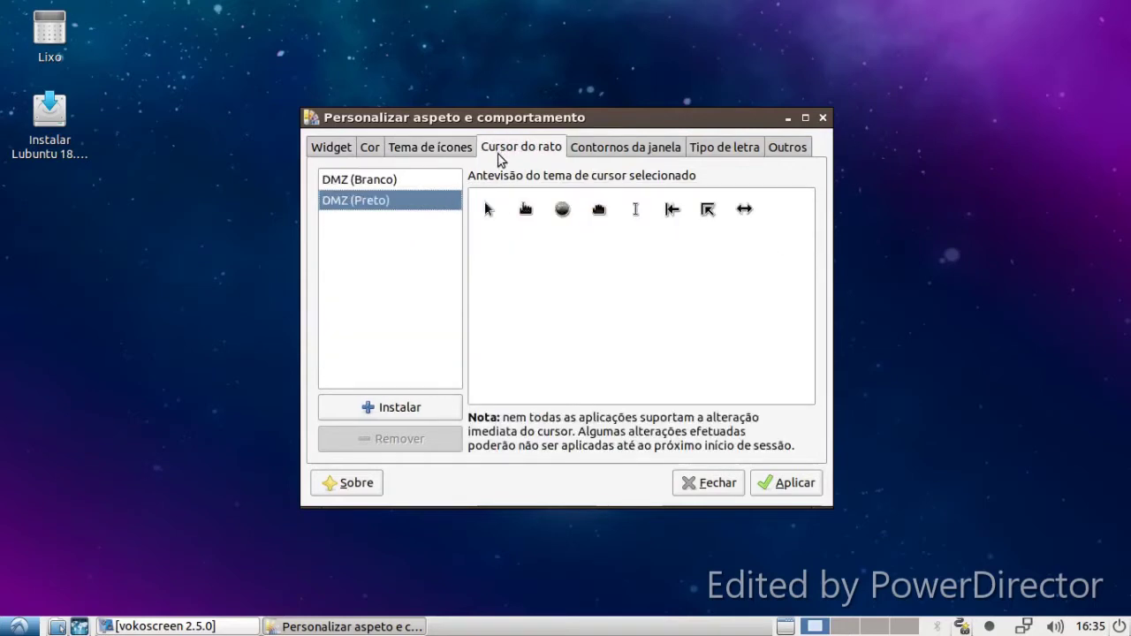
{"action": "left_click", "coordinate": [588, 155]}
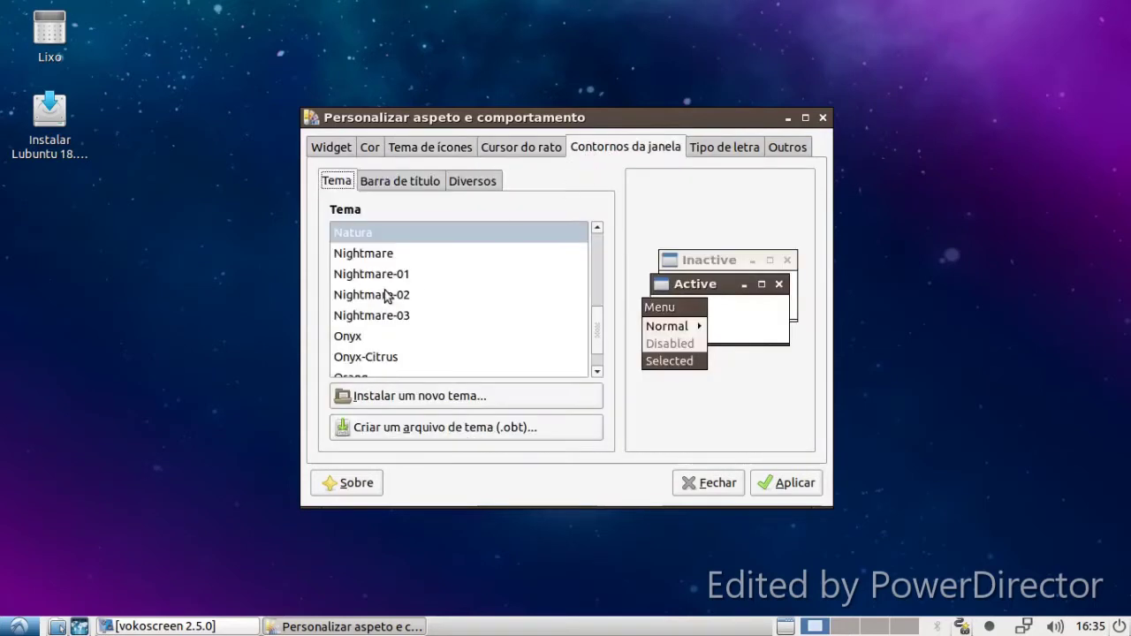
{"action": "scroll", "coordinate": [398, 340], "scroll_direction": "down", "scroll_amount": 1}
{"action": "scroll", "coordinate": [398, 340], "scroll_direction": "up", "scroll_amount": 4}
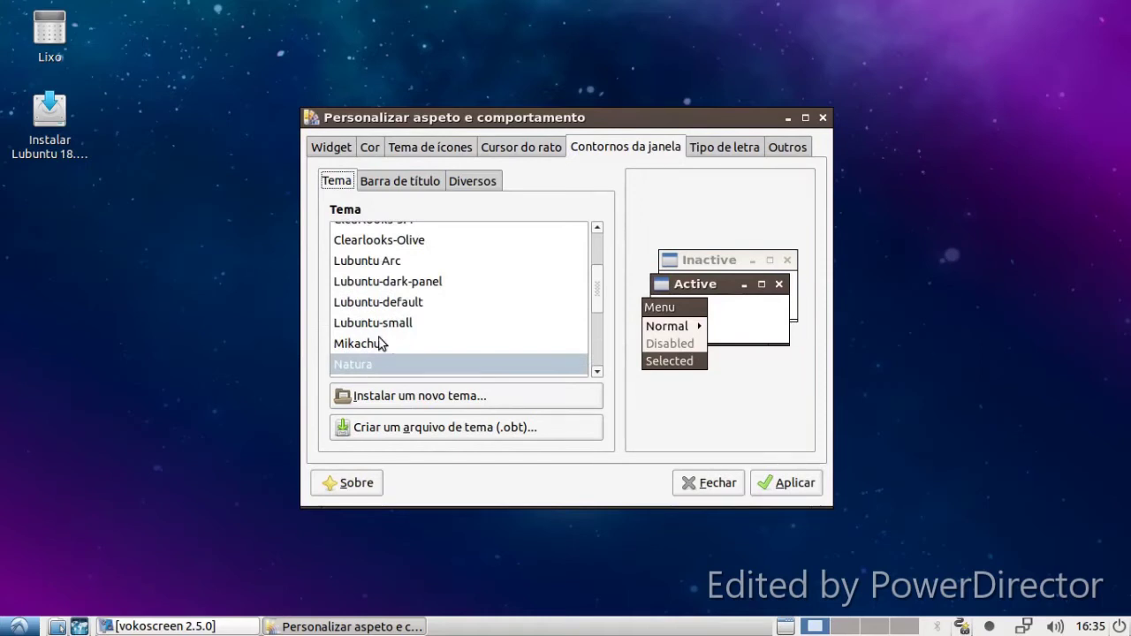
{"action": "left_click", "coordinate": [380, 344]}
{"action": "left_click", "coordinate": [789, 482]}
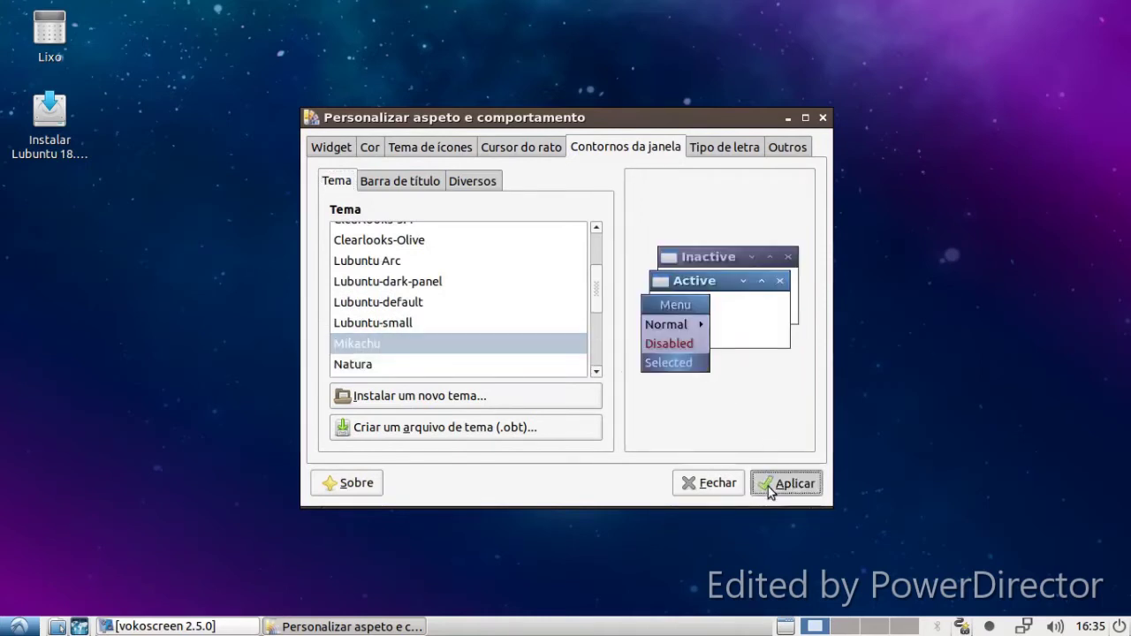
{"action": "left_click", "coordinate": [19, 625]}
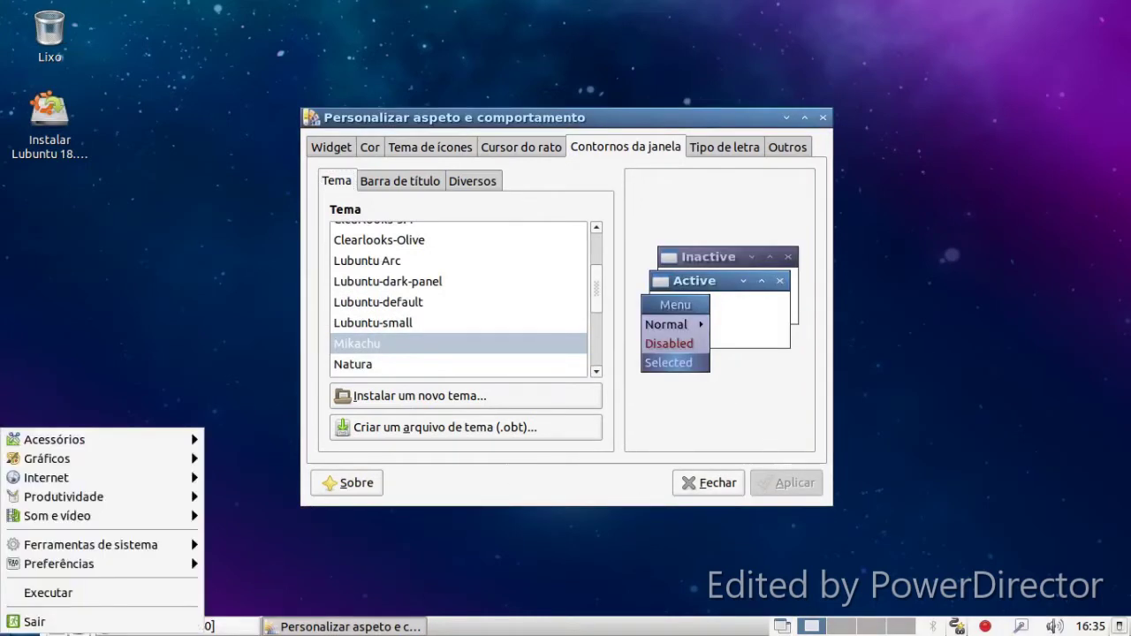
{"action": "left_click", "coordinate": [122, 307]}
Step: Try the Lubuntu-dark-panel window border theme by applying it and checking the main menu
{"action": "left_click", "coordinate": [422, 327]}
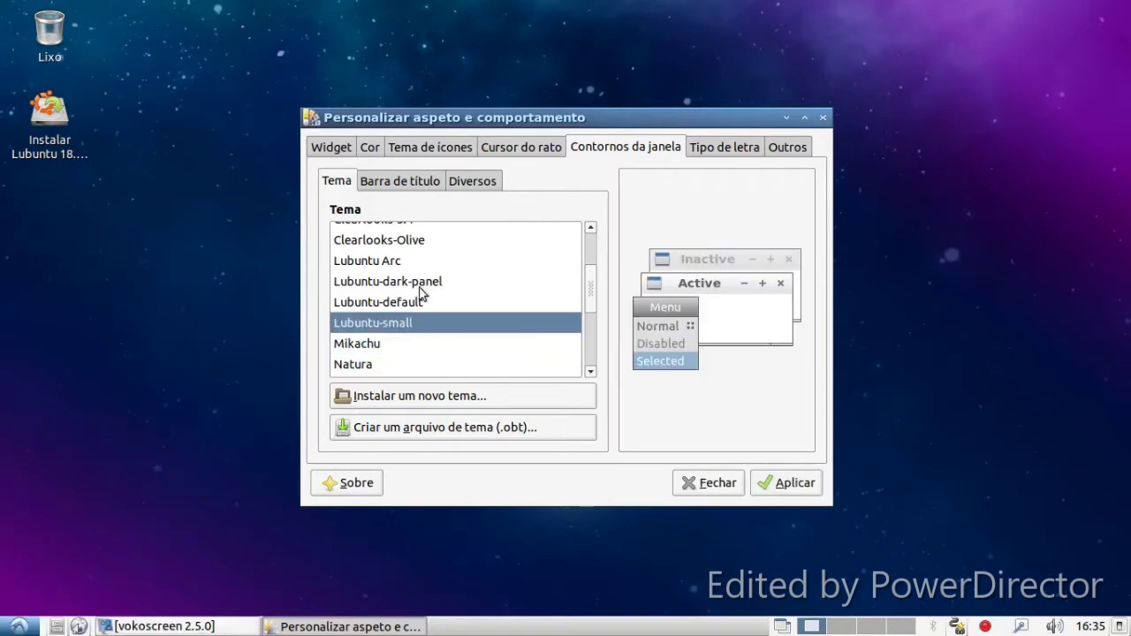
{"action": "left_click", "coordinate": [421, 283]}
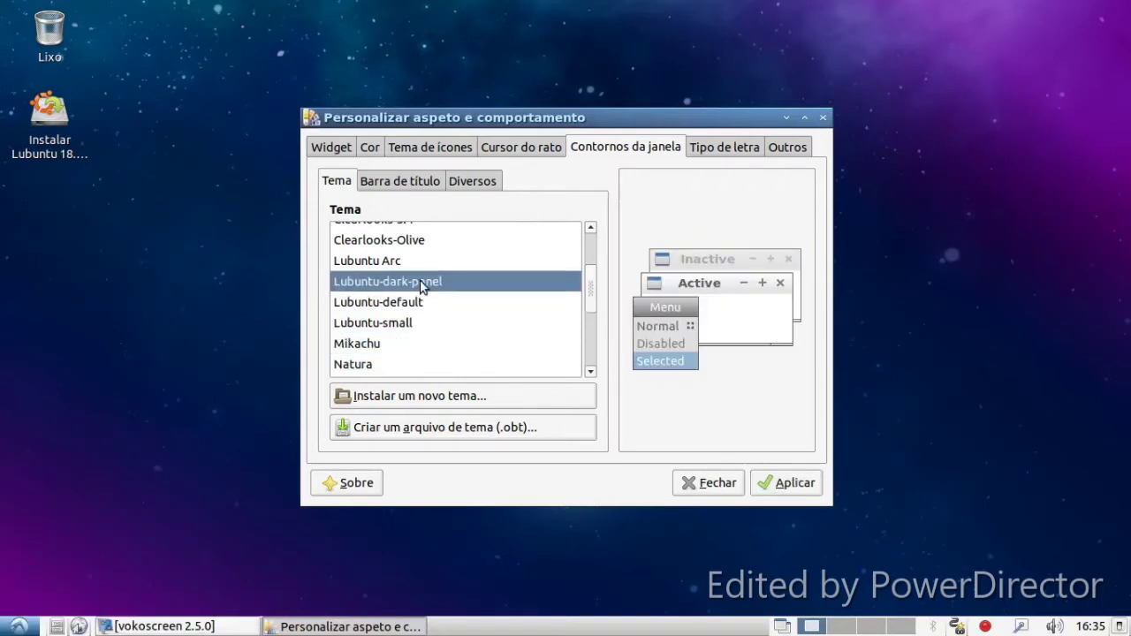
{"action": "left_click", "coordinate": [791, 483]}
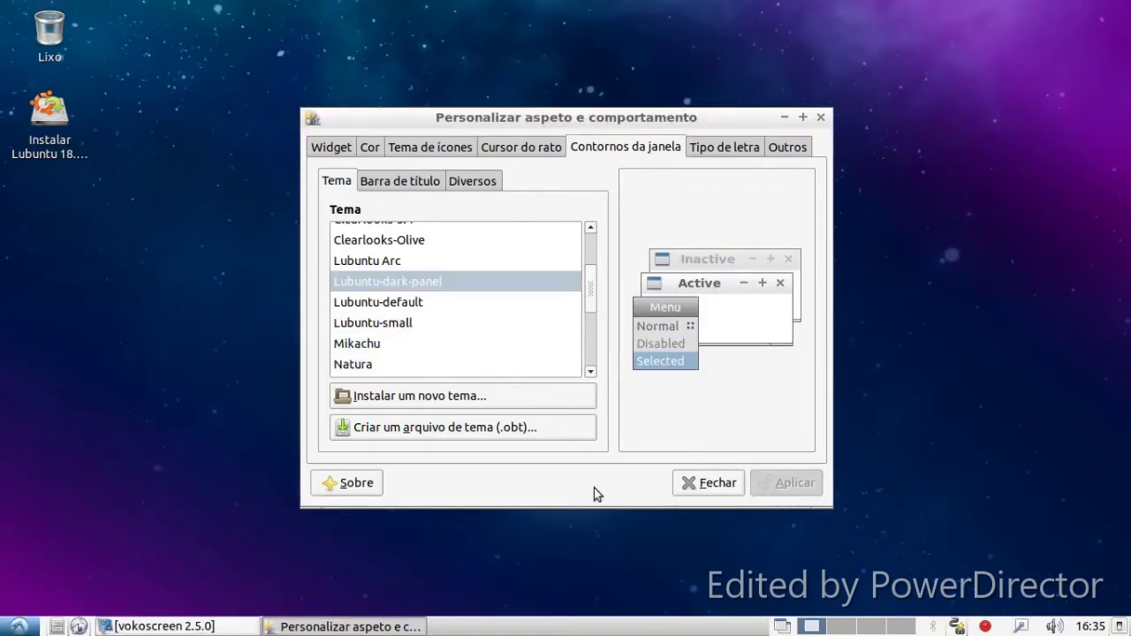
{"action": "left_click", "coordinate": [19, 626]}
{"action": "left_click", "coordinate": [193, 311]}
Step: Try the Lubuntu Arc window border theme by applying it and checking the main menu
{"action": "left_click", "coordinate": [477, 260]}
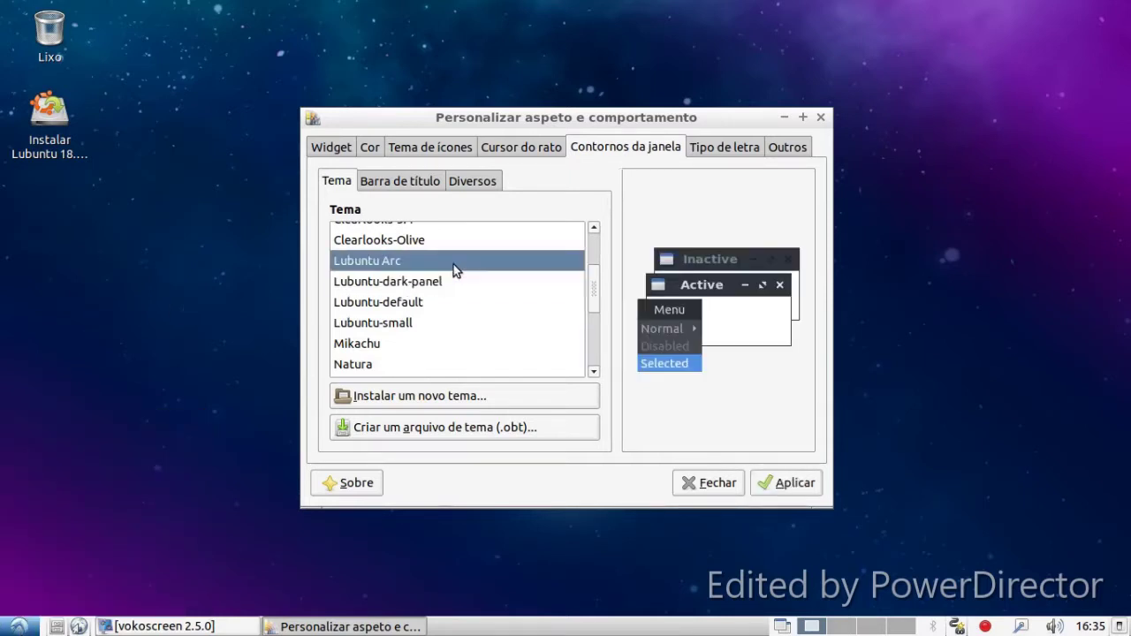
{"action": "left_click", "coordinate": [793, 481]}
{"action": "left_click", "coordinate": [18, 626]}
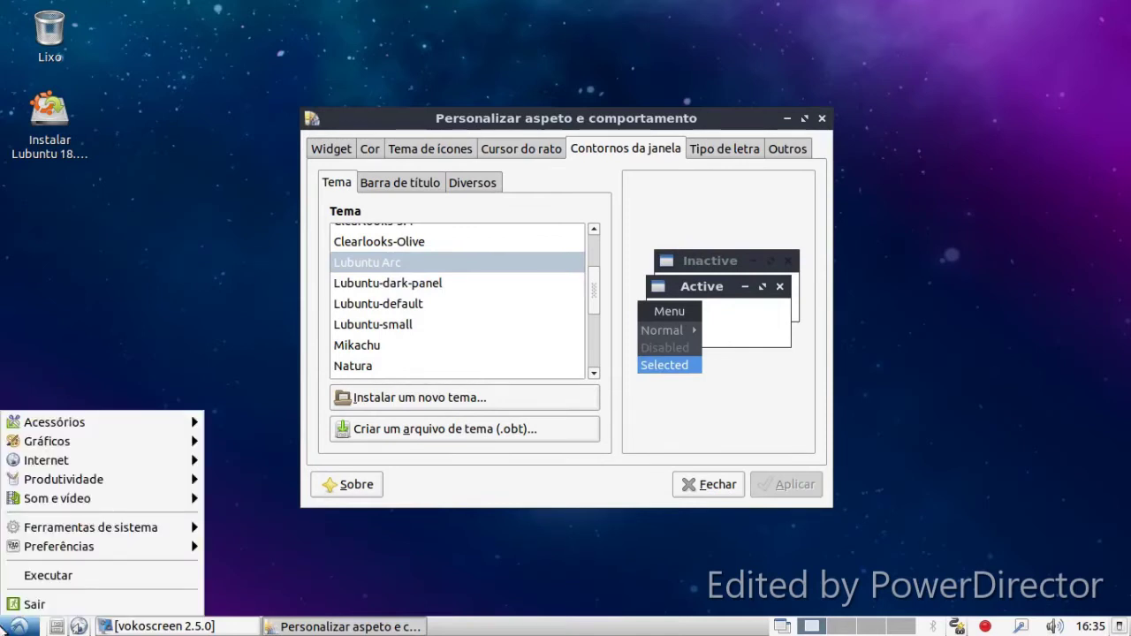
{"action": "left_click", "coordinate": [125, 351]}
Step: Try the Clearlooks-3.4 window border theme by applying it and checking the main menu
{"action": "scroll", "coordinate": [521, 367], "scroll_direction": "up", "scroll_amount": 2}
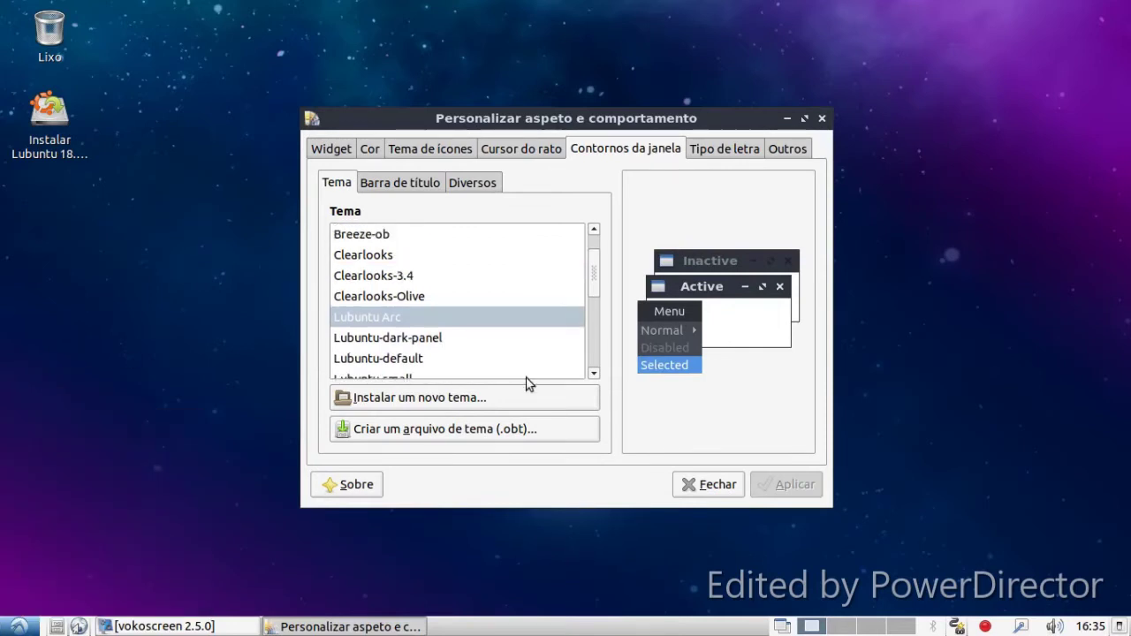
{"action": "left_click", "coordinate": [364, 279]}
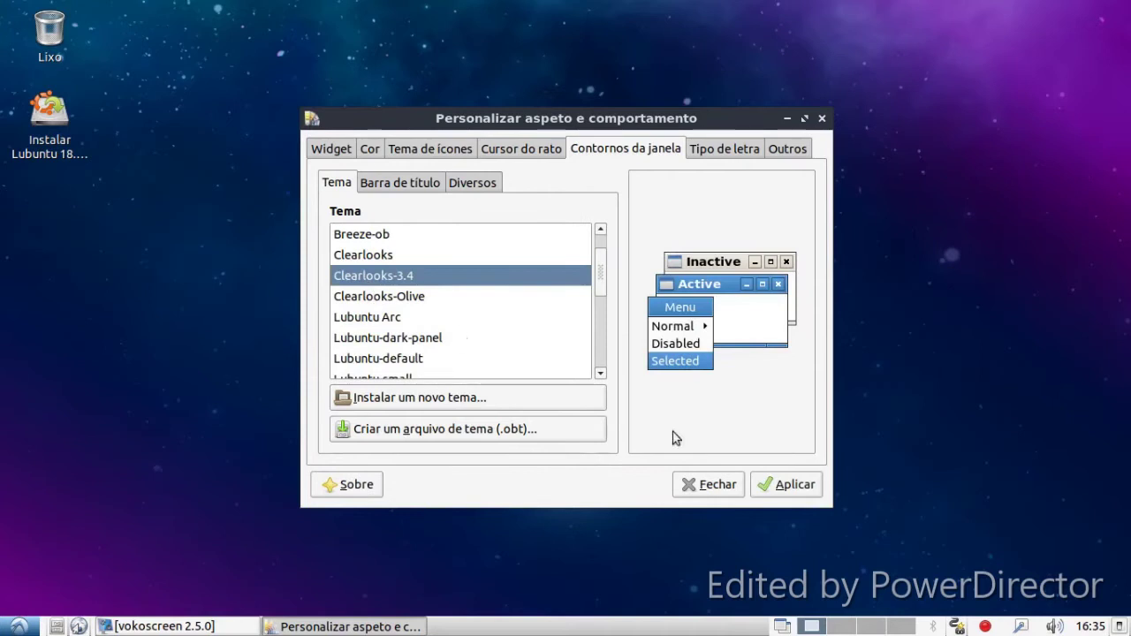
{"action": "left_click", "coordinate": [813, 489]}
{"action": "left_click", "coordinate": [18, 622]}
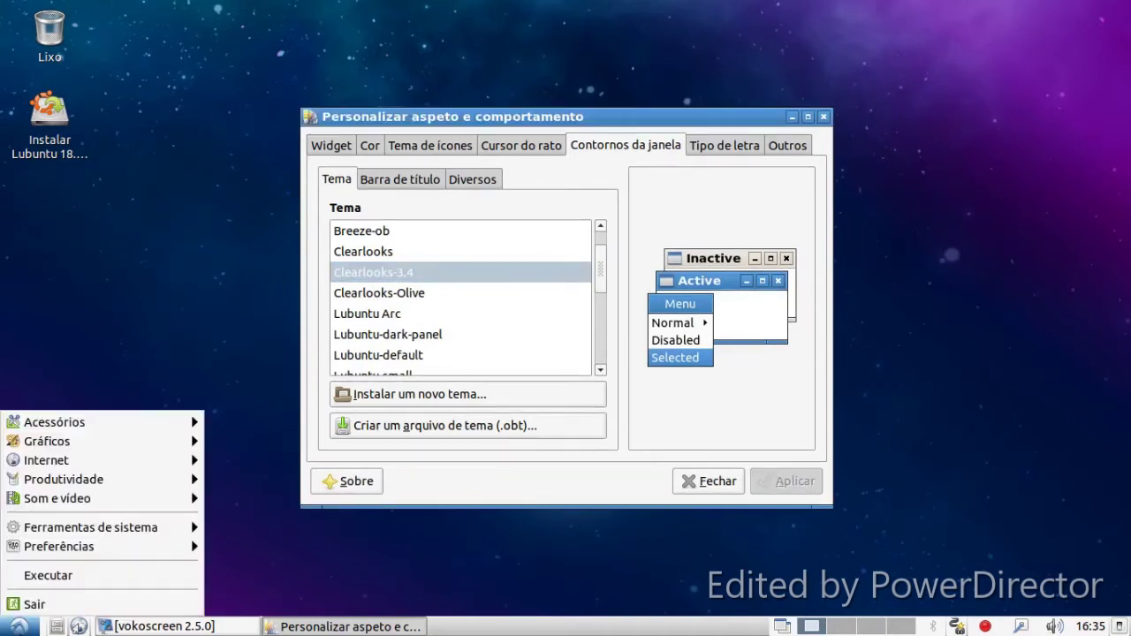
{"action": "left_click", "coordinate": [318, 266]}
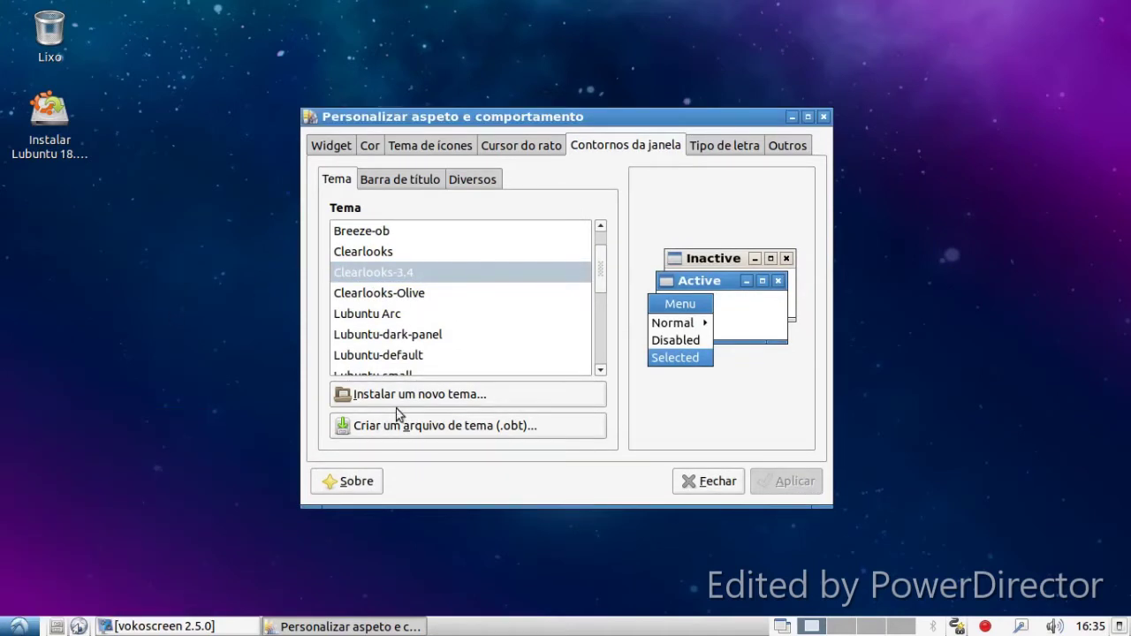
Step: Apply the Artwiz-boxed window border theme and check the main menu's look
{"action": "scroll", "coordinate": [388, 273], "scroll_direction": "up", "scroll_amount": 2}
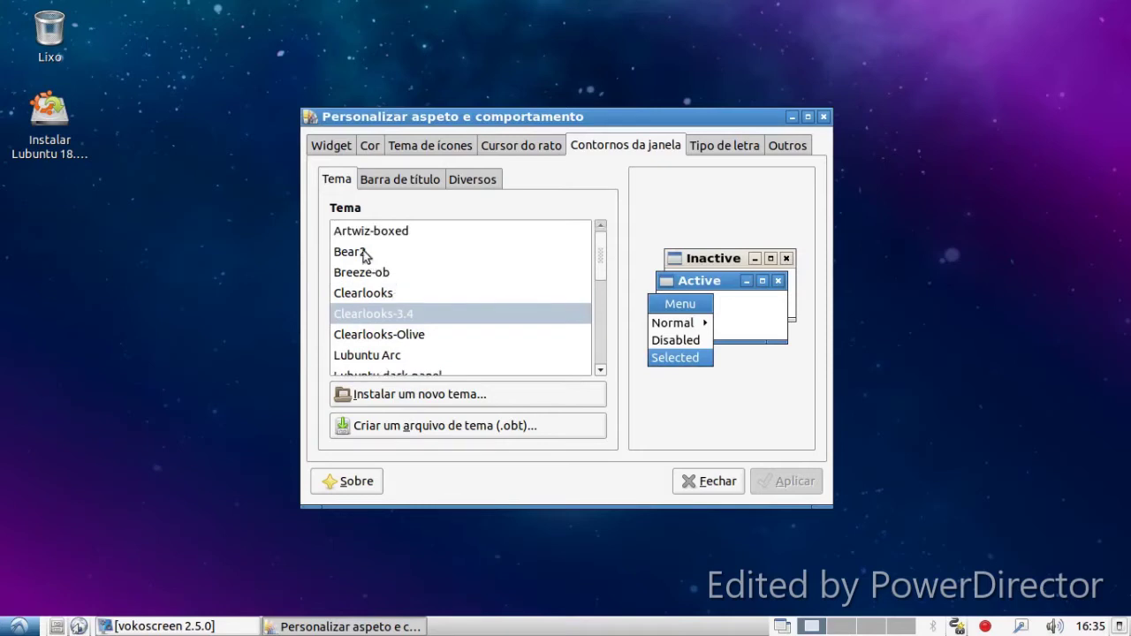
{"action": "left_click", "coordinate": [363, 252]}
{"action": "left_click", "coordinate": [385, 231]}
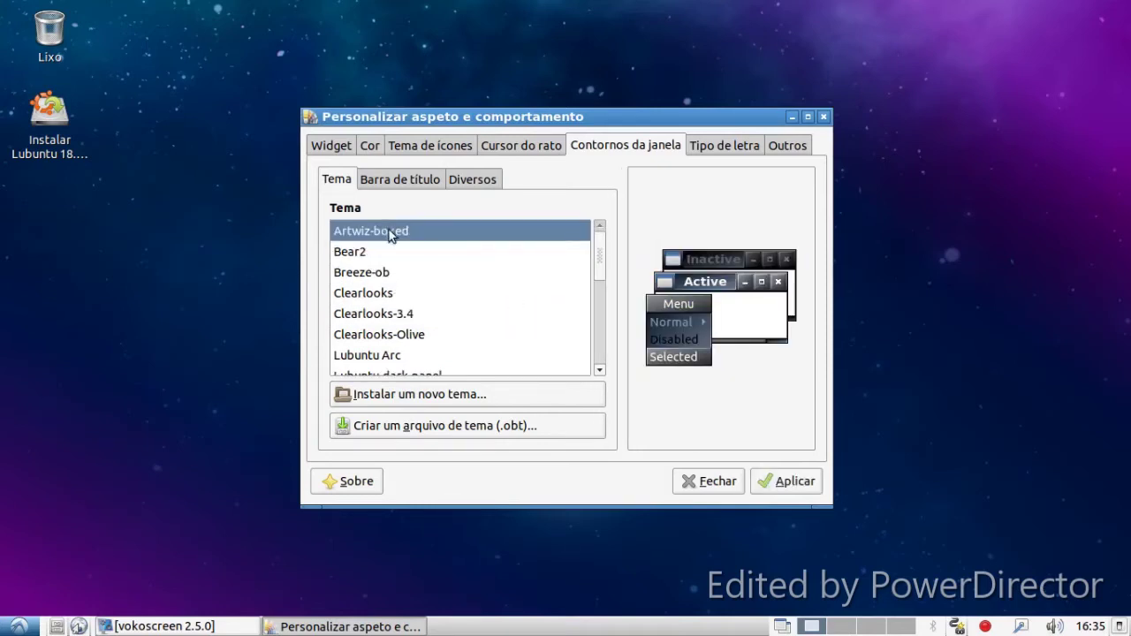
{"action": "left_click", "coordinate": [767, 481]}
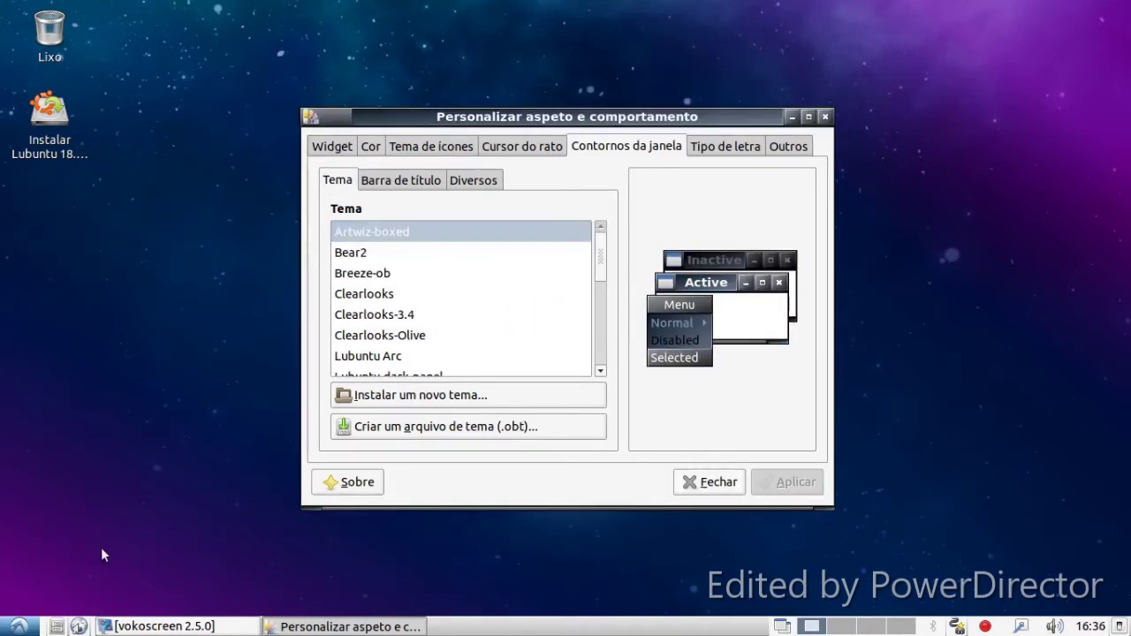
{"action": "left_click", "coordinate": [18, 626]}
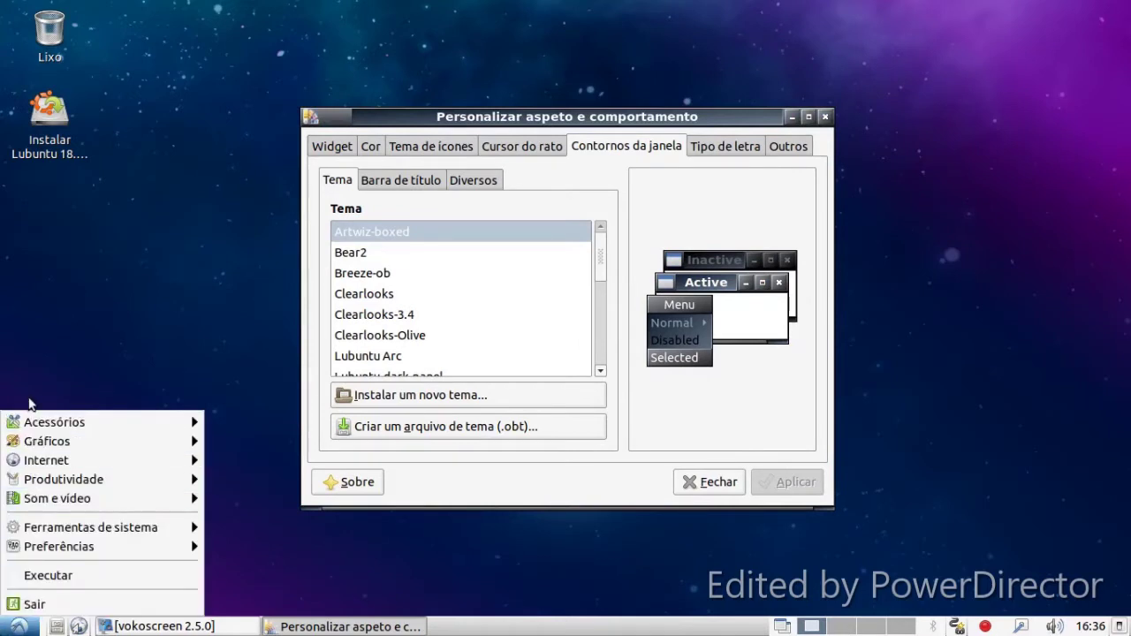
{"action": "left_click", "coordinate": [60, 353]}
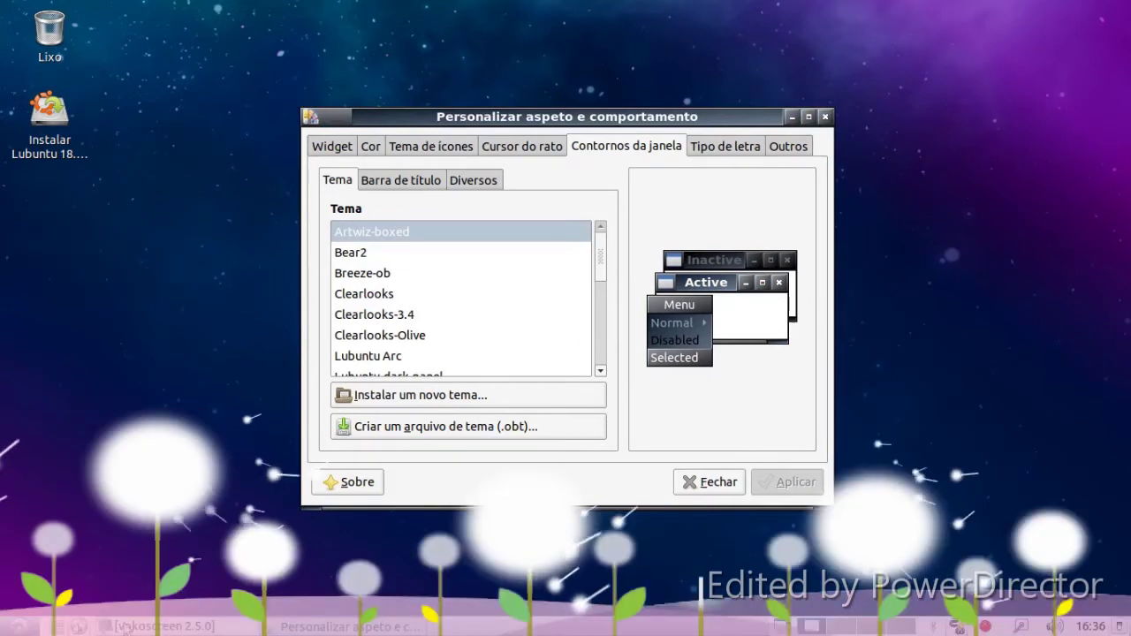
{"action": "left_click", "coordinate": [159, 626]}
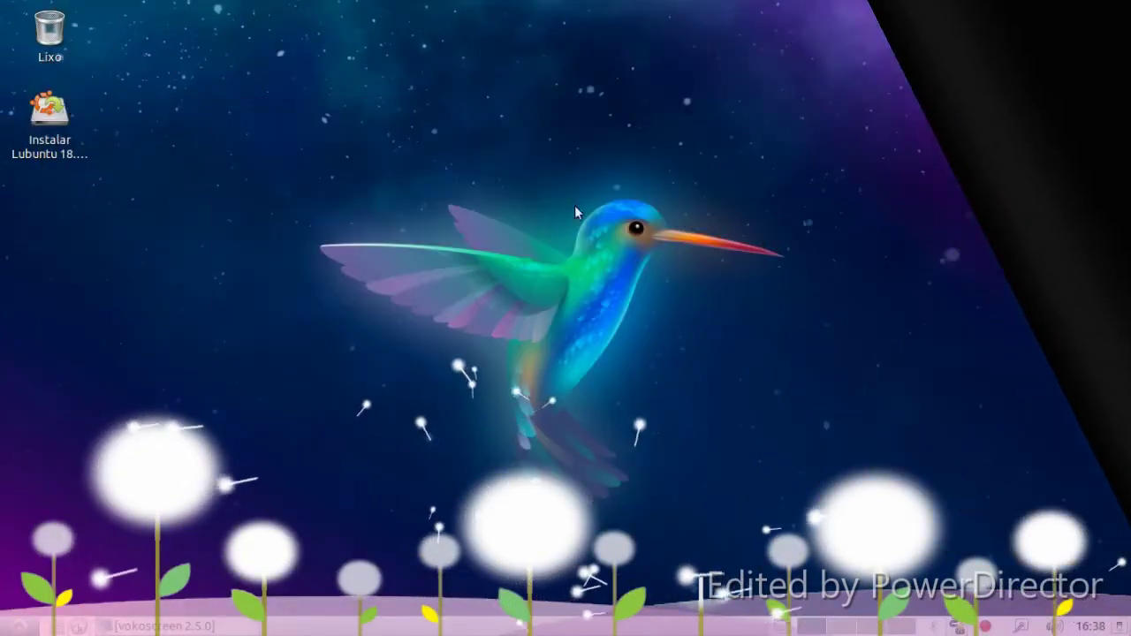
Step: Open the desktop preferences and view the options for showing icons on the desktop
{"action": "right_click", "coordinate": [525, 241]}
{"action": "left_click", "coordinate": [540, 387]}
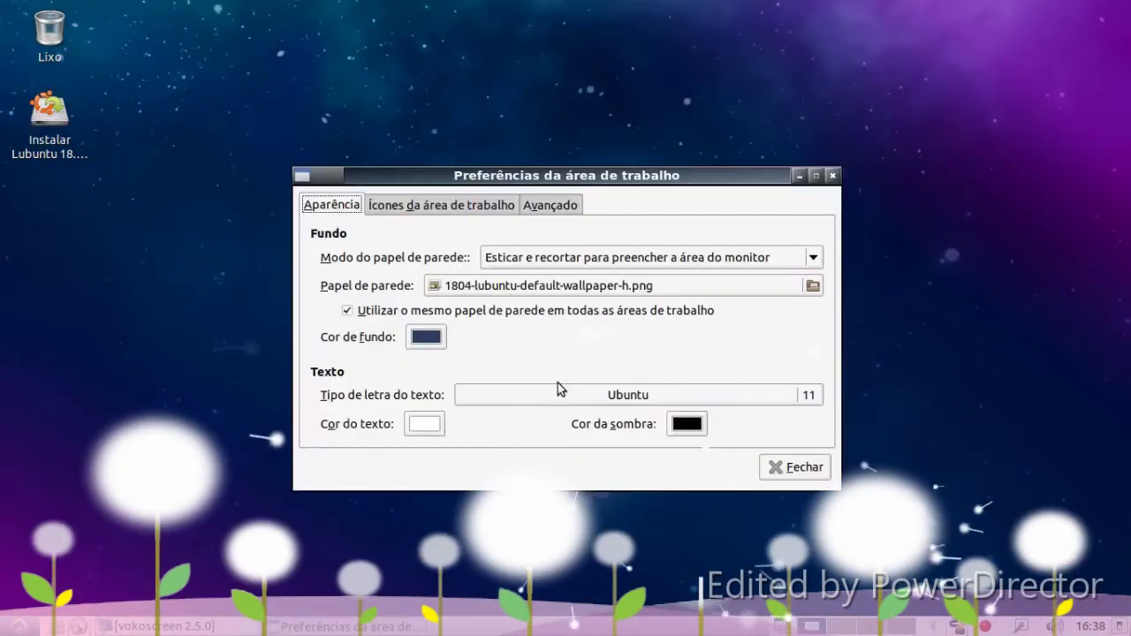
{"action": "left_click", "coordinate": [391, 206]}
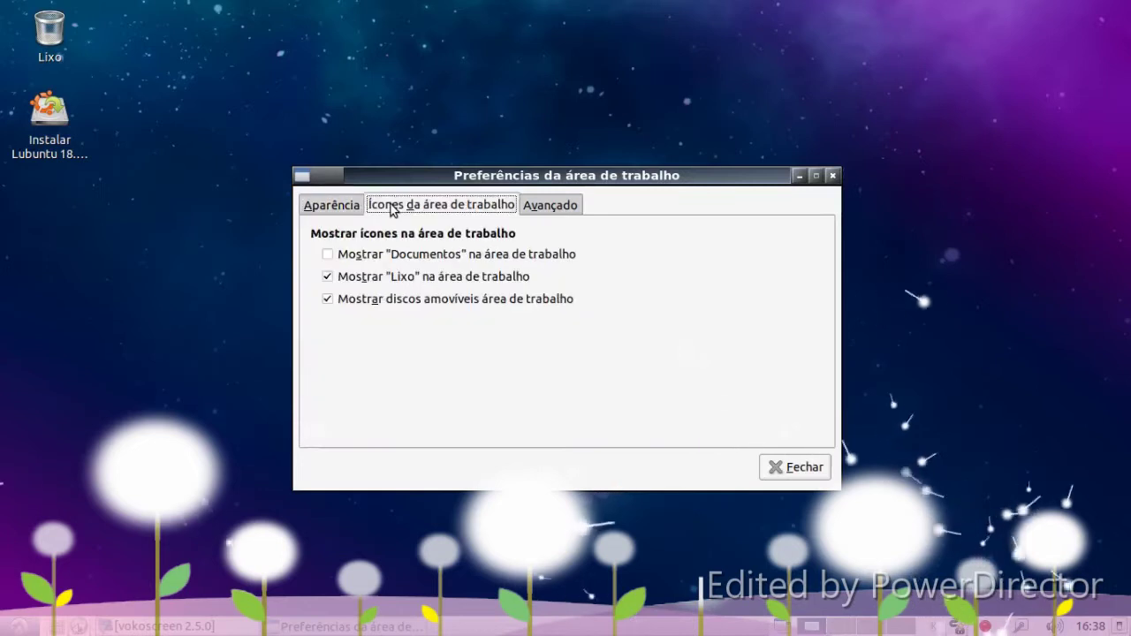
Step: Preview the available Lubuntu wallpapers and choose 1804-lubuntu-default-wallpaper-h.png as the desktop background
{"action": "left_click", "coordinate": [552, 206]}
{"action": "left_click", "coordinate": [359, 203]}
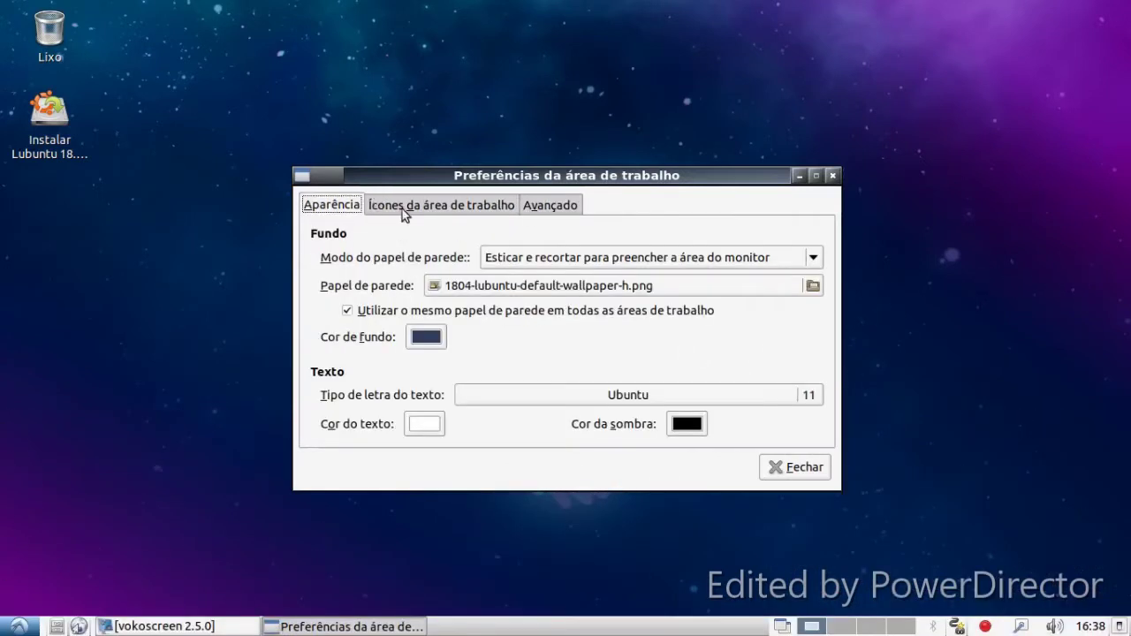
{"action": "left_click", "coordinate": [491, 288]}
{"action": "left_click", "coordinate": [423, 172]}
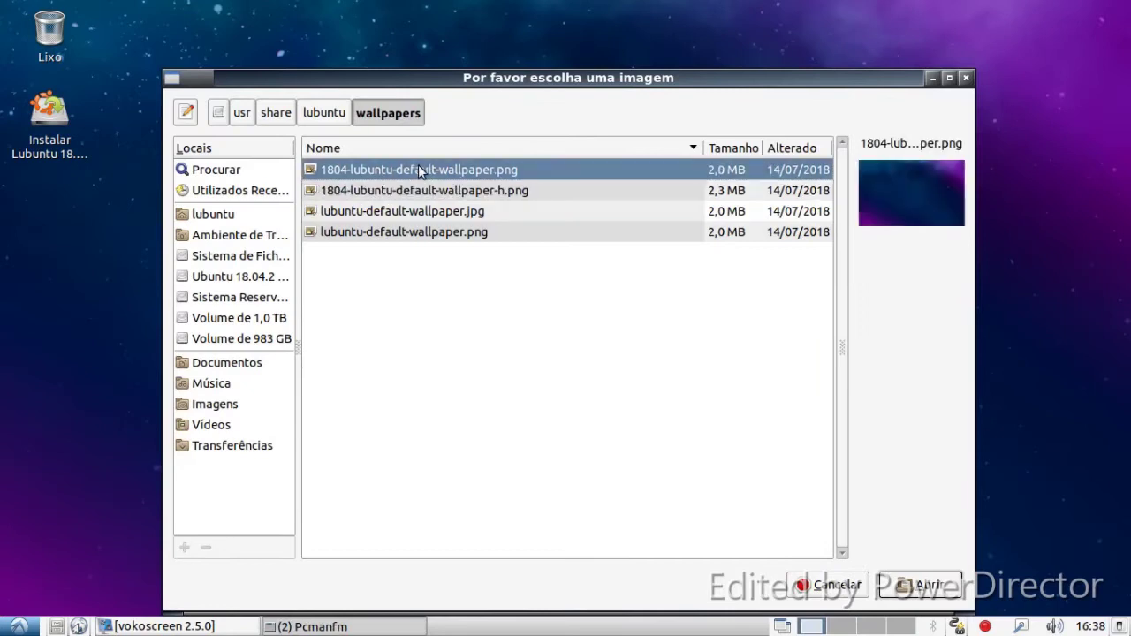
{"action": "left_click", "coordinate": [463, 195]}
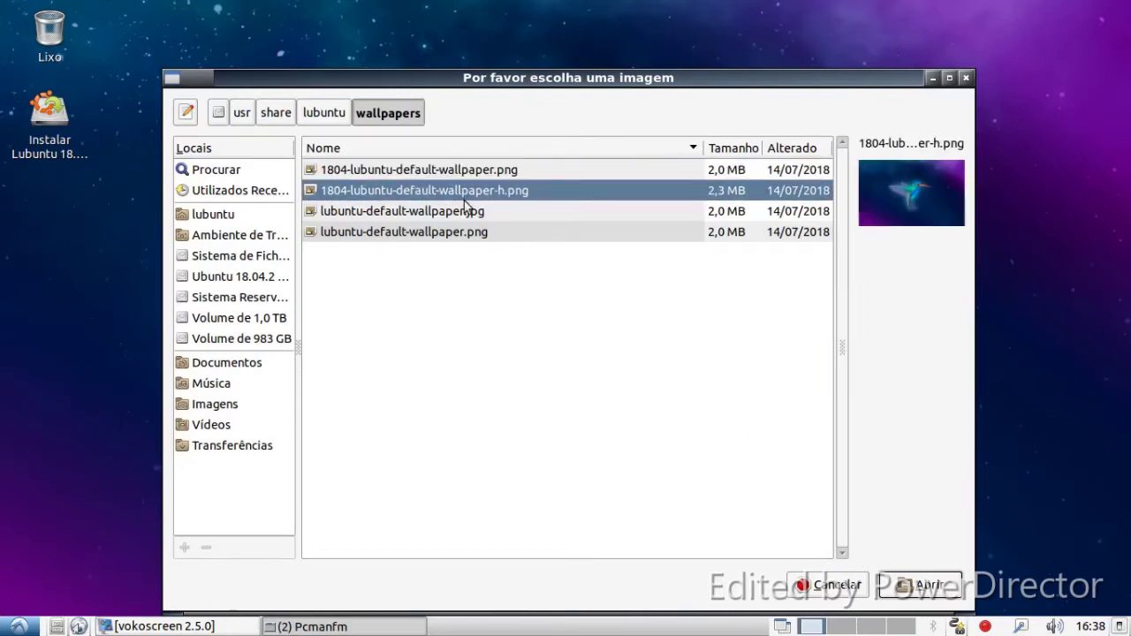
{"action": "left_click", "coordinate": [467, 213]}
{"action": "left_click", "coordinate": [466, 235]}
{"action": "left_click", "coordinate": [457, 207]}
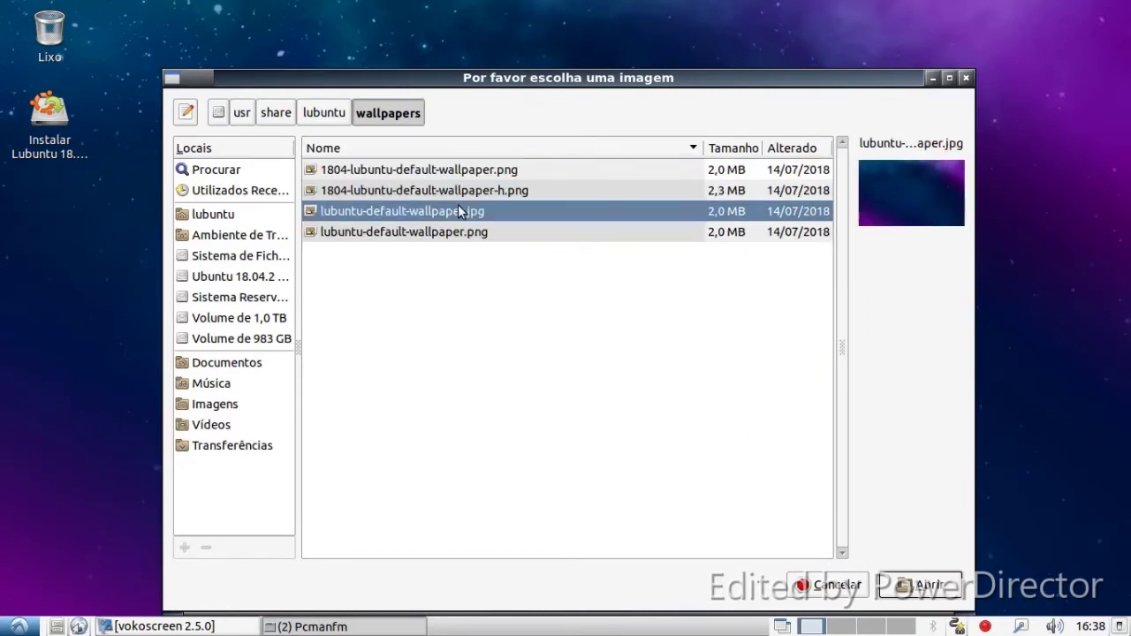
{"action": "left_click", "coordinate": [451, 193]}
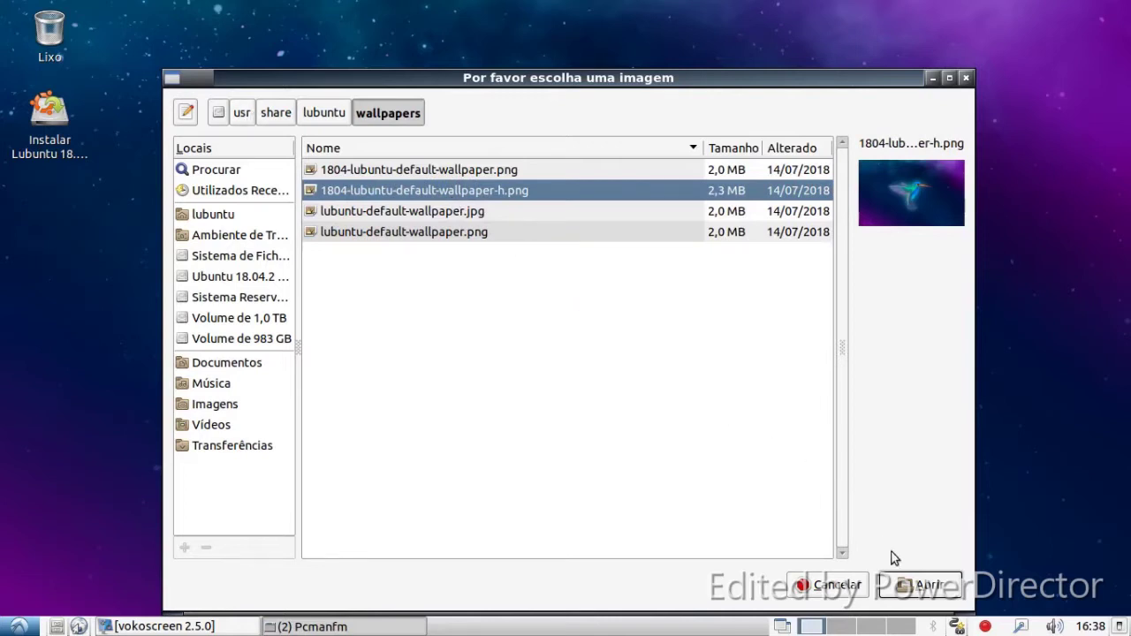
{"action": "left_click", "coordinate": [917, 583]}
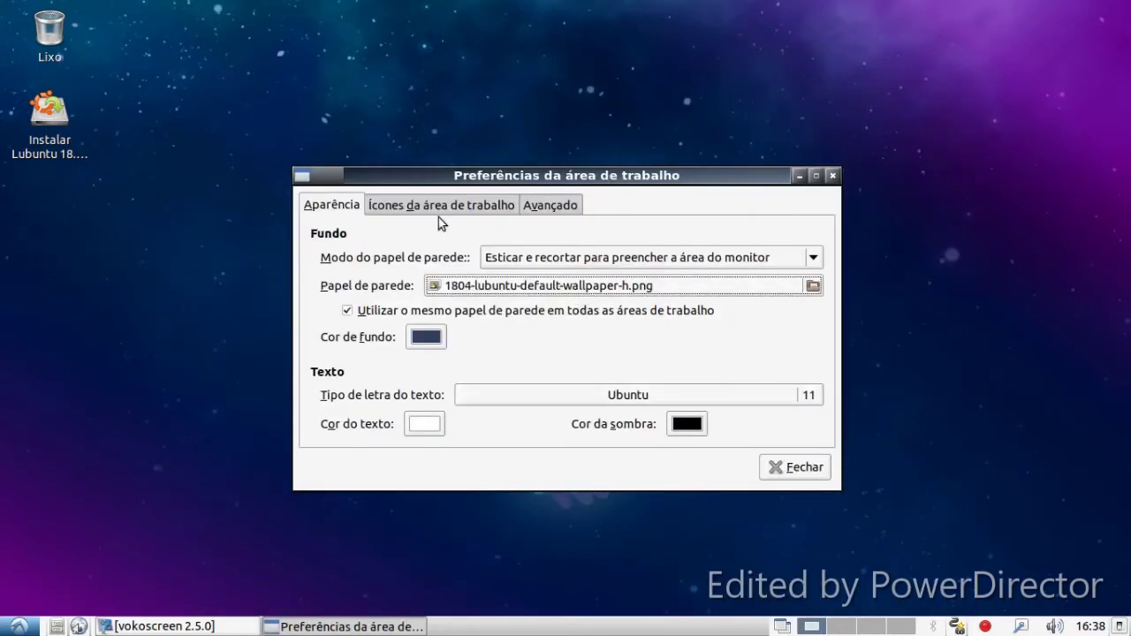
Step: Enable the "Documentos" icon on the desktop and close the desktop preferences
{"action": "left_click", "coordinate": [438, 216]}
{"action": "left_click", "coordinate": [356, 254]}
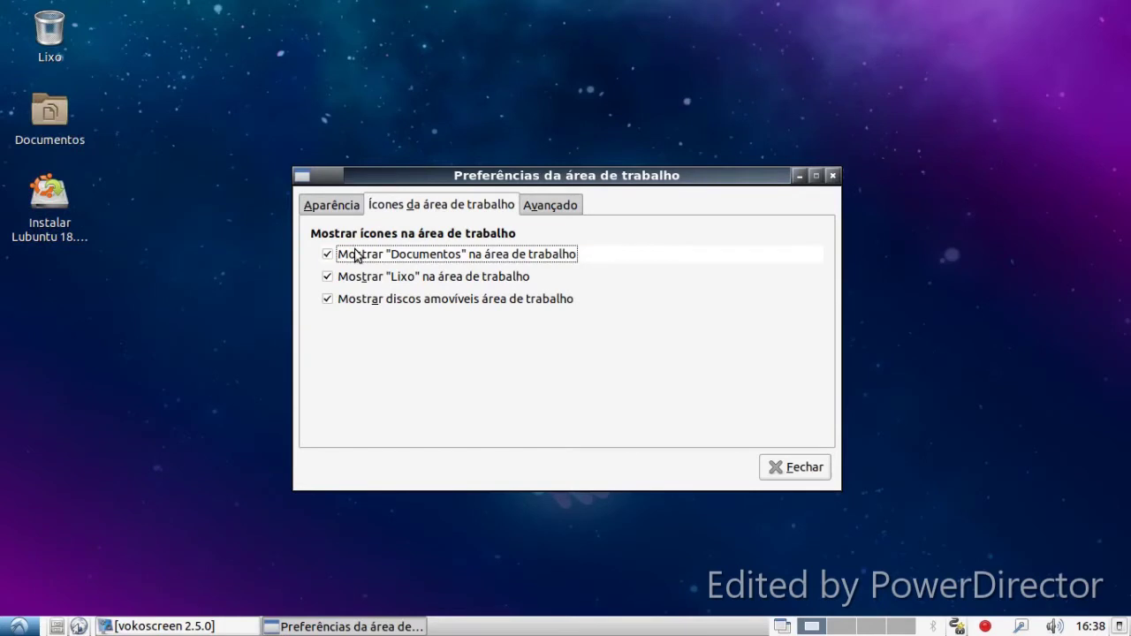
{"action": "left_click", "coordinate": [516, 212]}
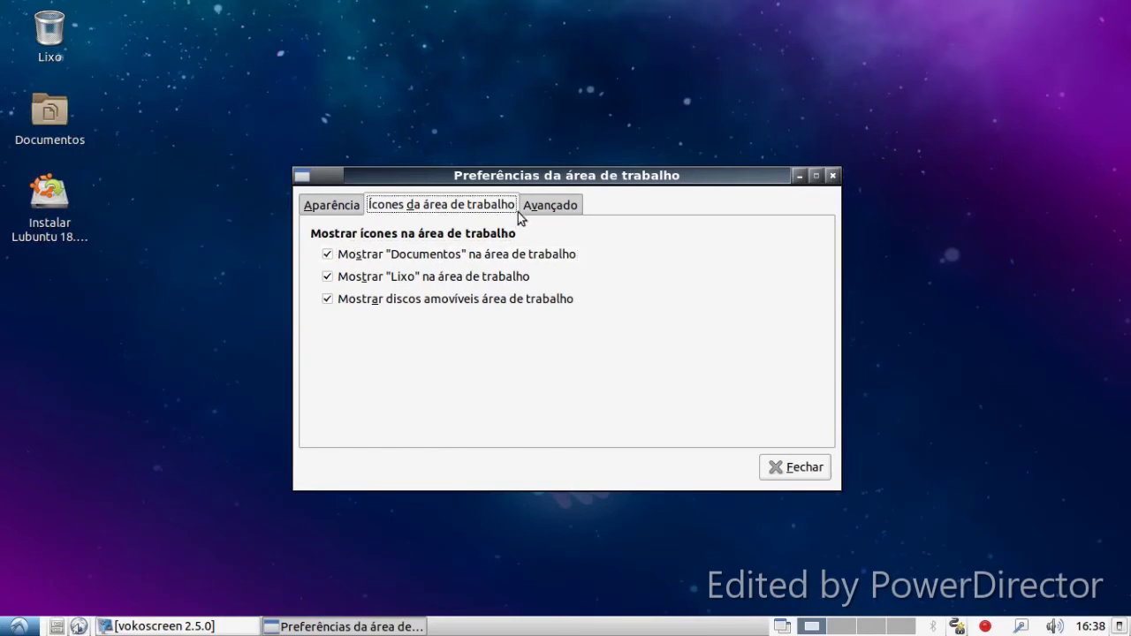
{"action": "left_click", "coordinate": [832, 176]}
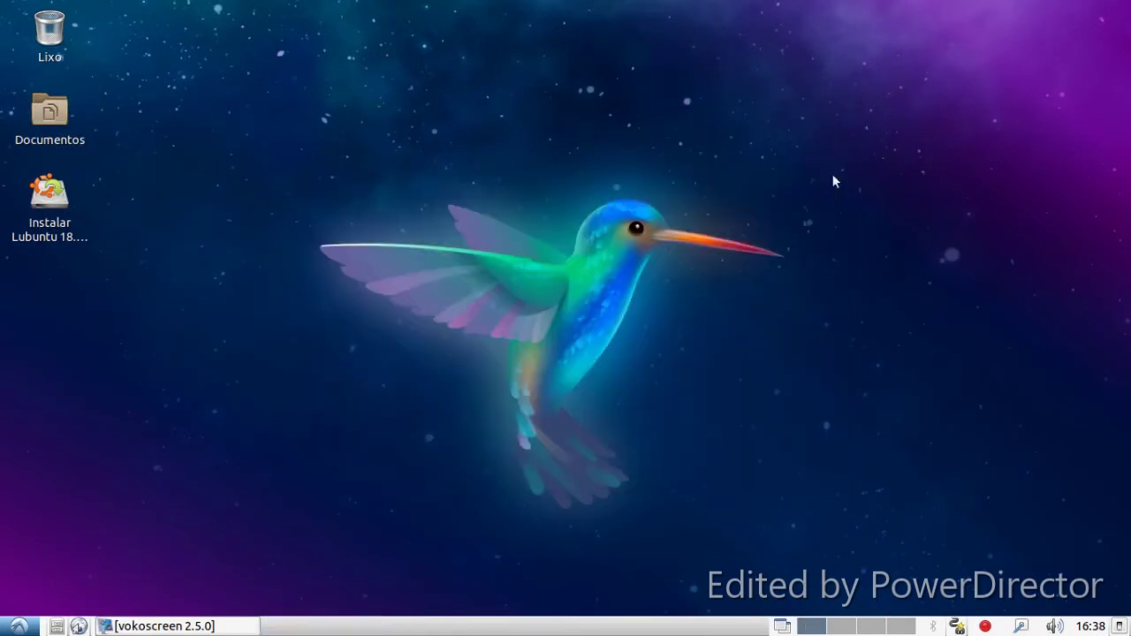
Step: Open the LXSession default applications settings and look through the launched, core and autostart application options
{"action": "left_click", "coordinate": [16, 625]}
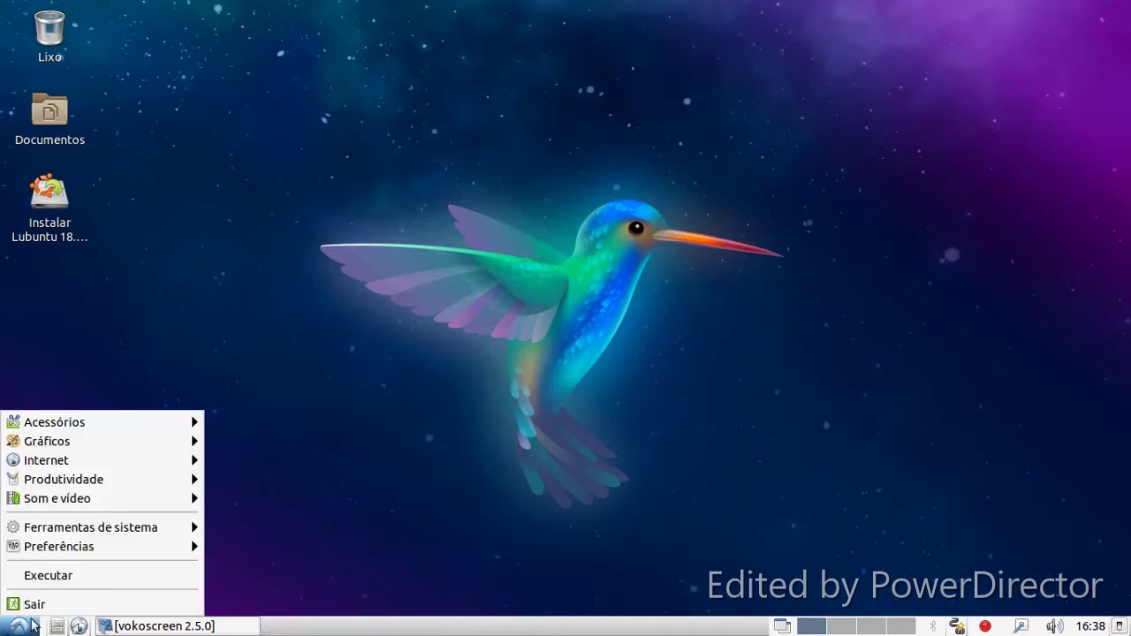
{"action": "left_click", "coordinate": [55, 534]}
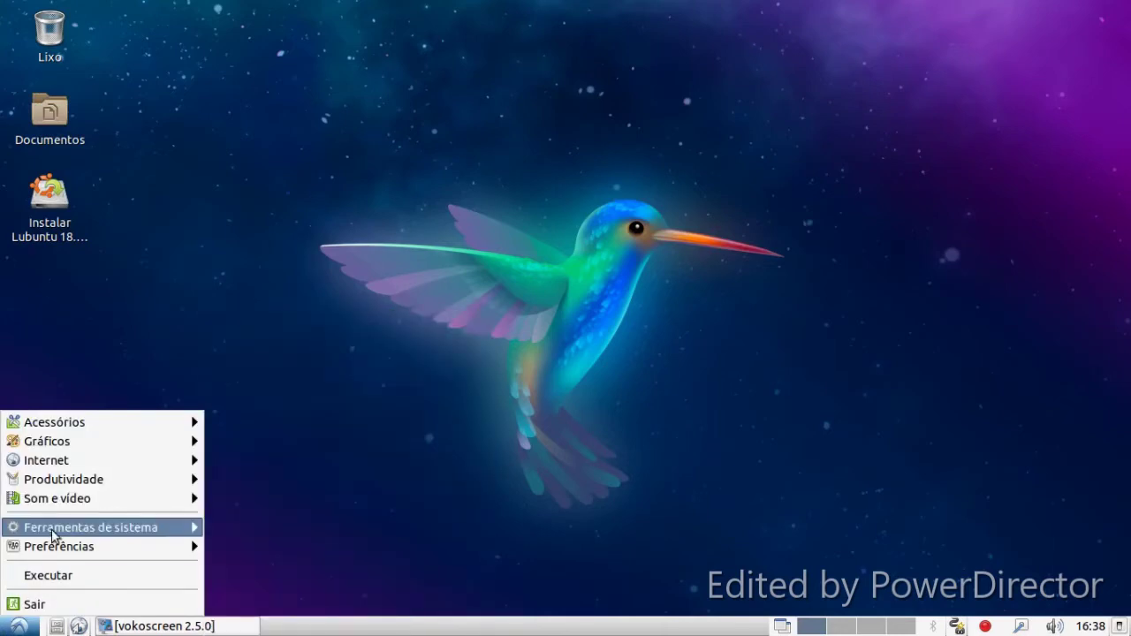
{"action": "mouse_move", "coordinate": [63, 552]}
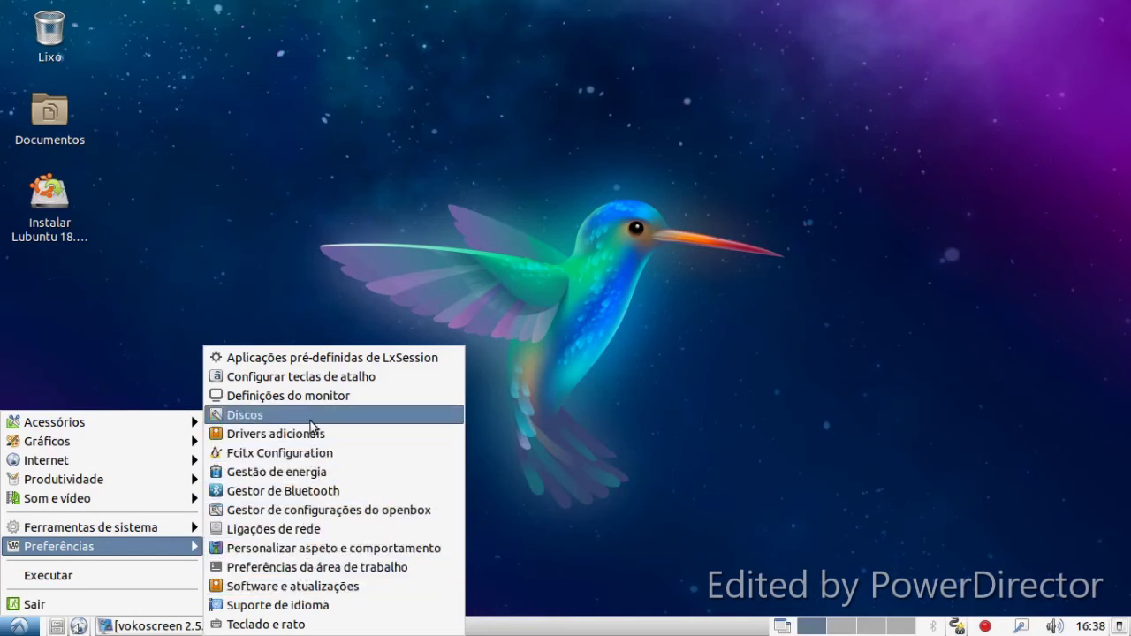
{"action": "left_click", "coordinate": [320, 358]}
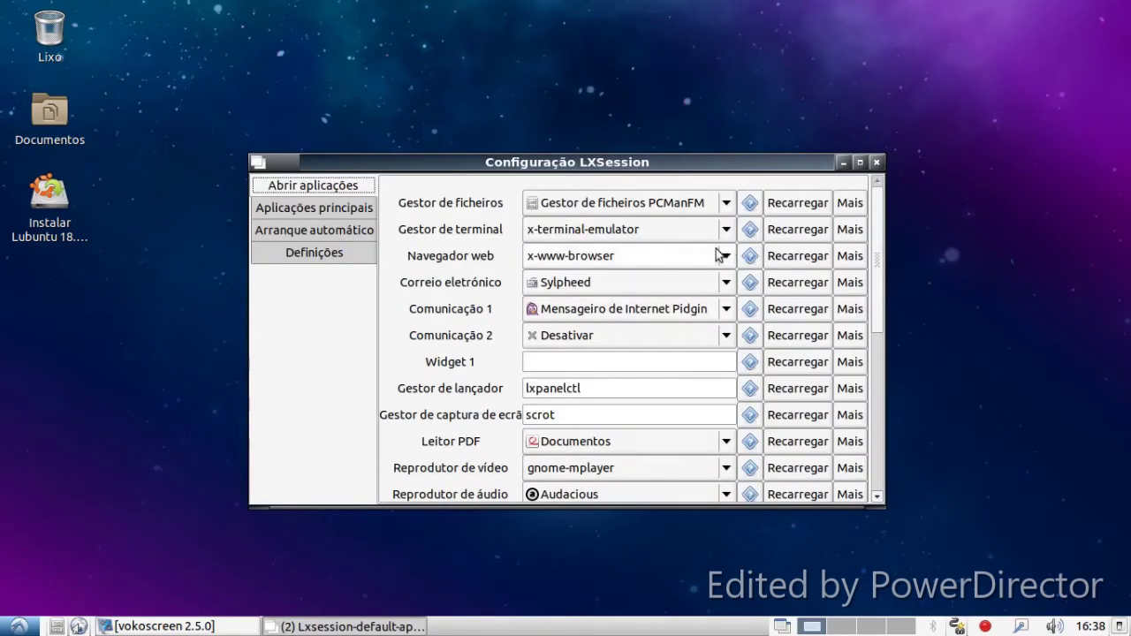
{"action": "left_click", "coordinate": [287, 217]}
{"action": "left_click", "coordinate": [303, 234]}
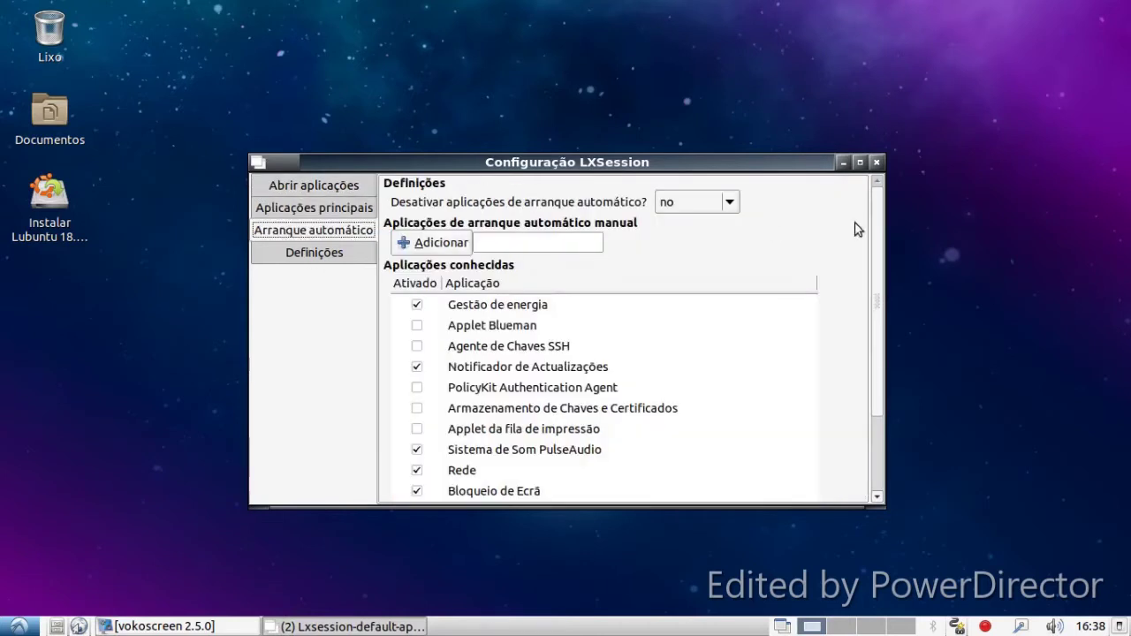
{"action": "left_click", "coordinate": [876, 163]}
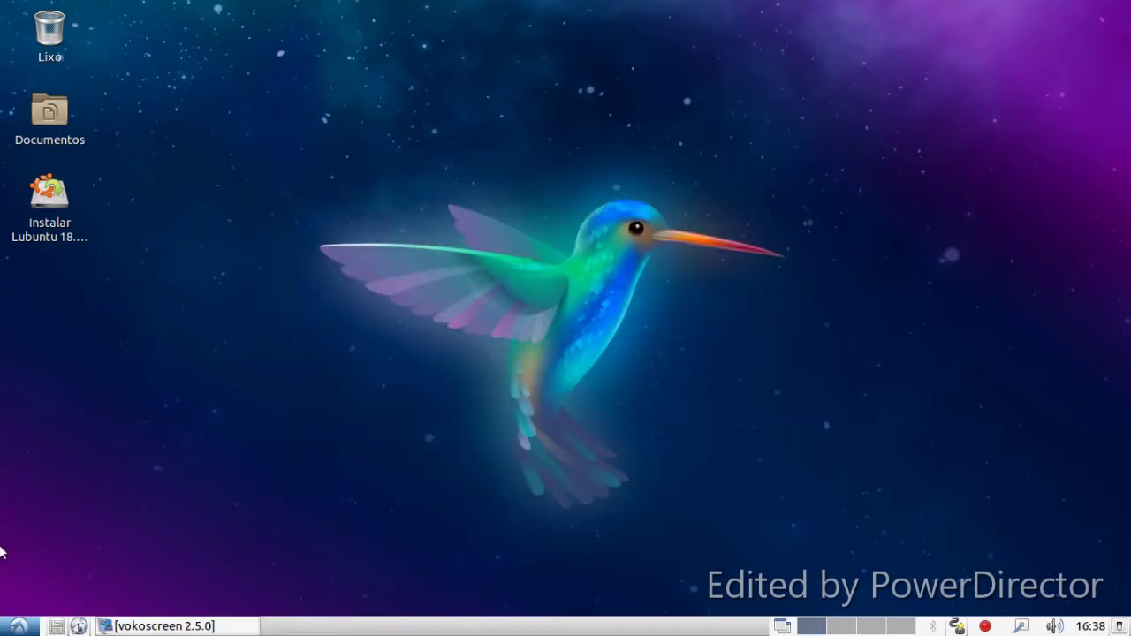
Step: In the panel preferences, set the background to the lubuntu-background.png image and enable a custom font size of 20
{"action": "right_click", "coordinate": [380, 633]}
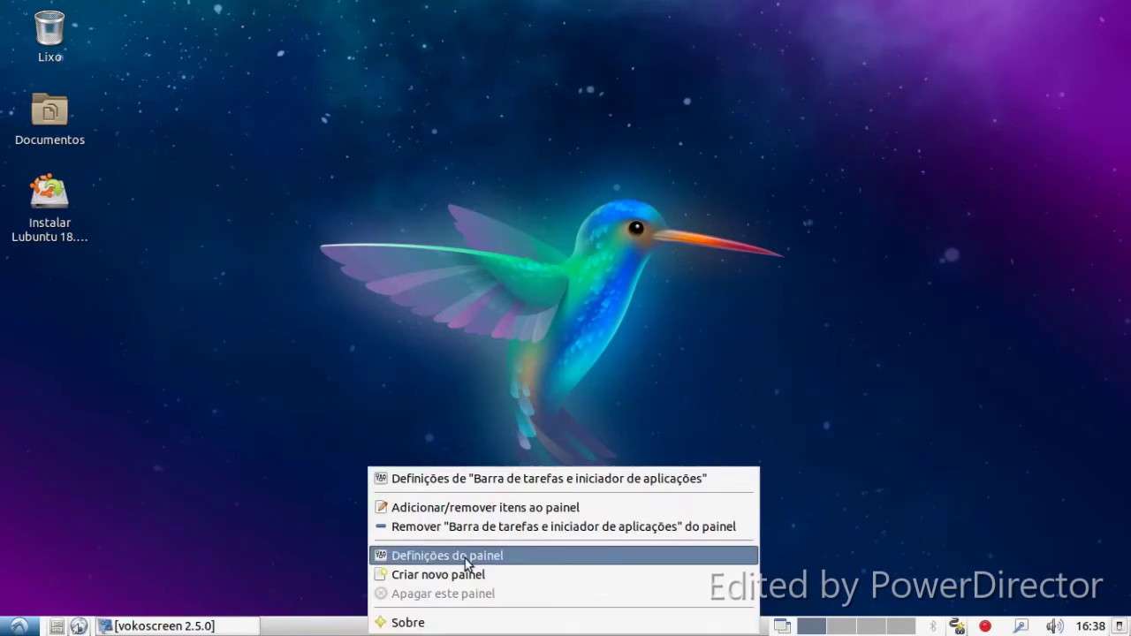
{"action": "left_click", "coordinate": [525, 556]}
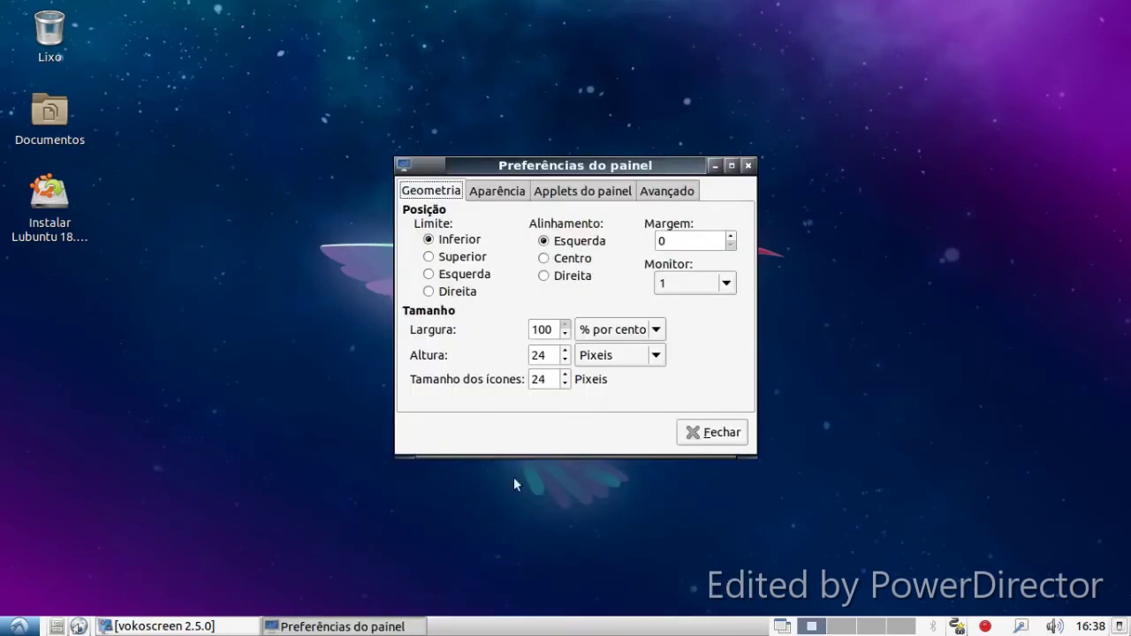
{"action": "left_click", "coordinate": [497, 191]}
{"action": "left_click", "coordinate": [424, 252]}
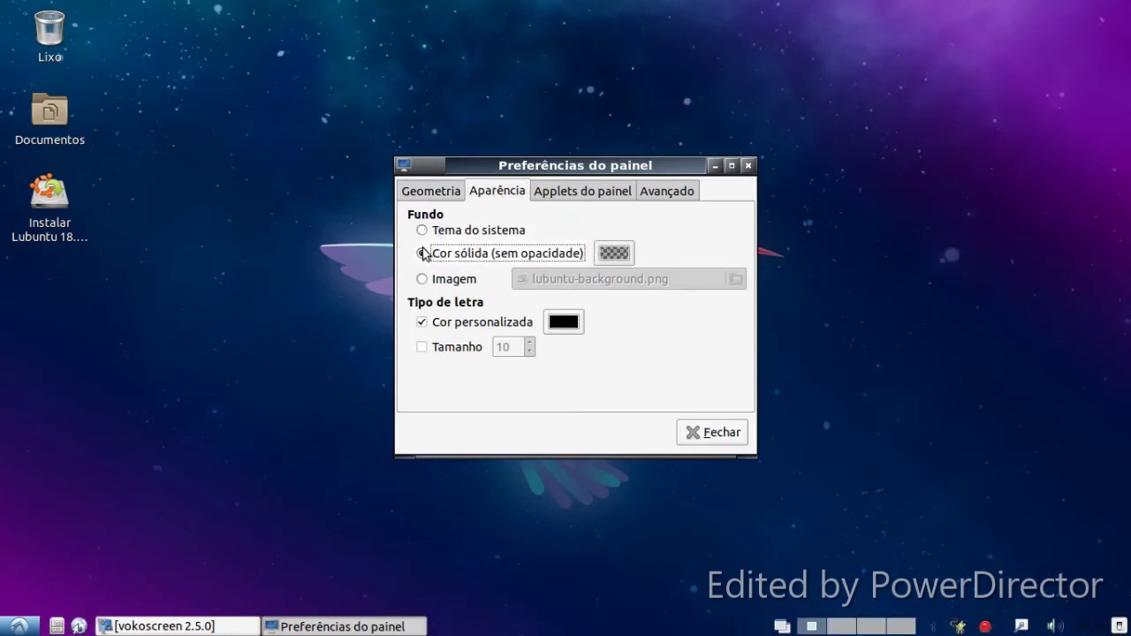
{"action": "left_click", "coordinate": [432, 281]}
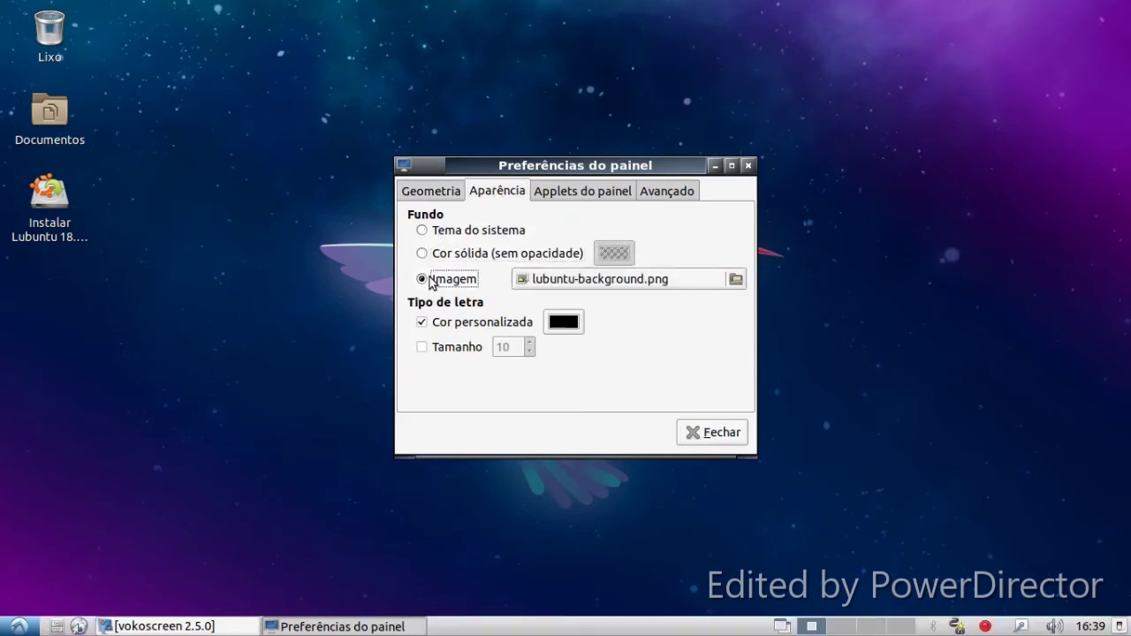
{"action": "left_click", "coordinate": [445, 347]}
{"action": "left_click", "coordinate": [528, 343]}
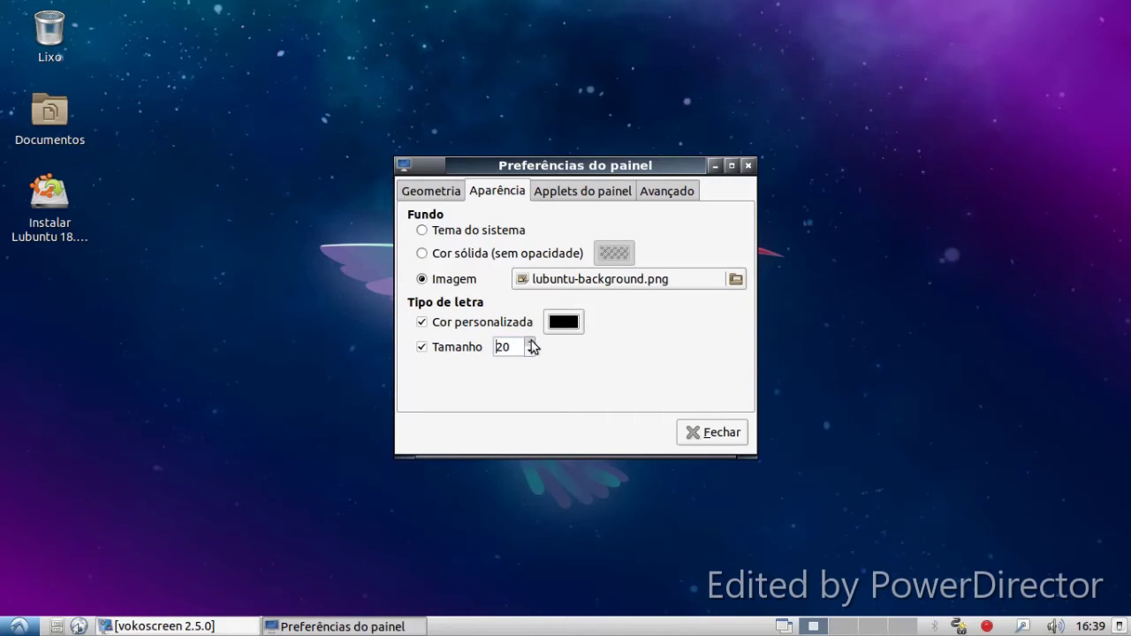
Step: Try the system theme as the panel background, check the main menu, and set the background to a solid colour
{"action": "left_click", "coordinate": [450, 256]}
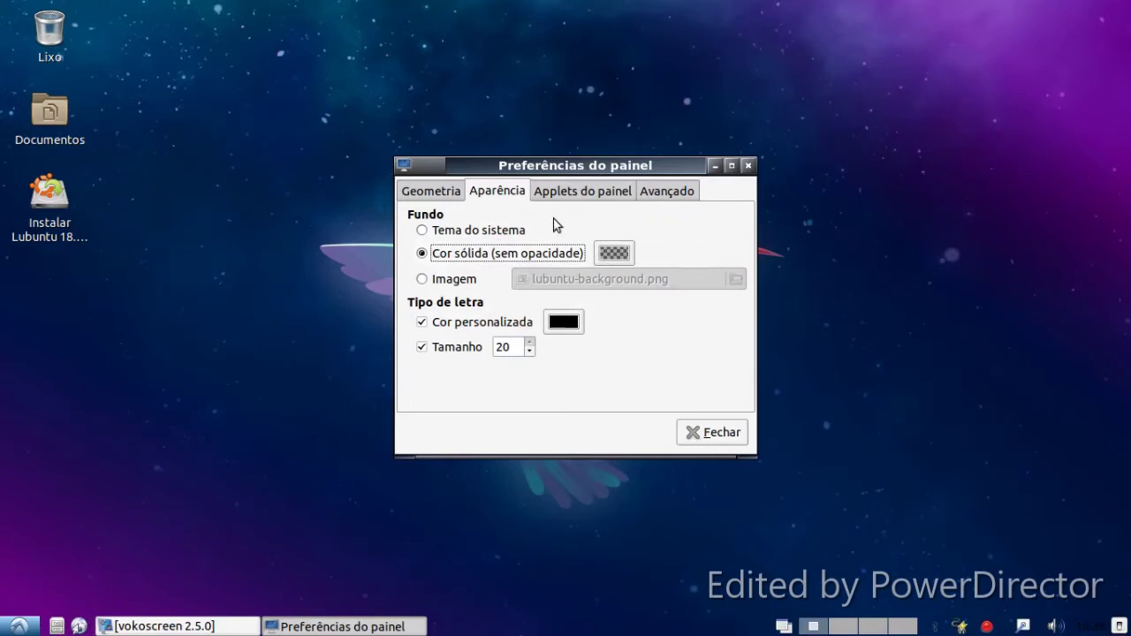
{"action": "left_click", "coordinate": [486, 232]}
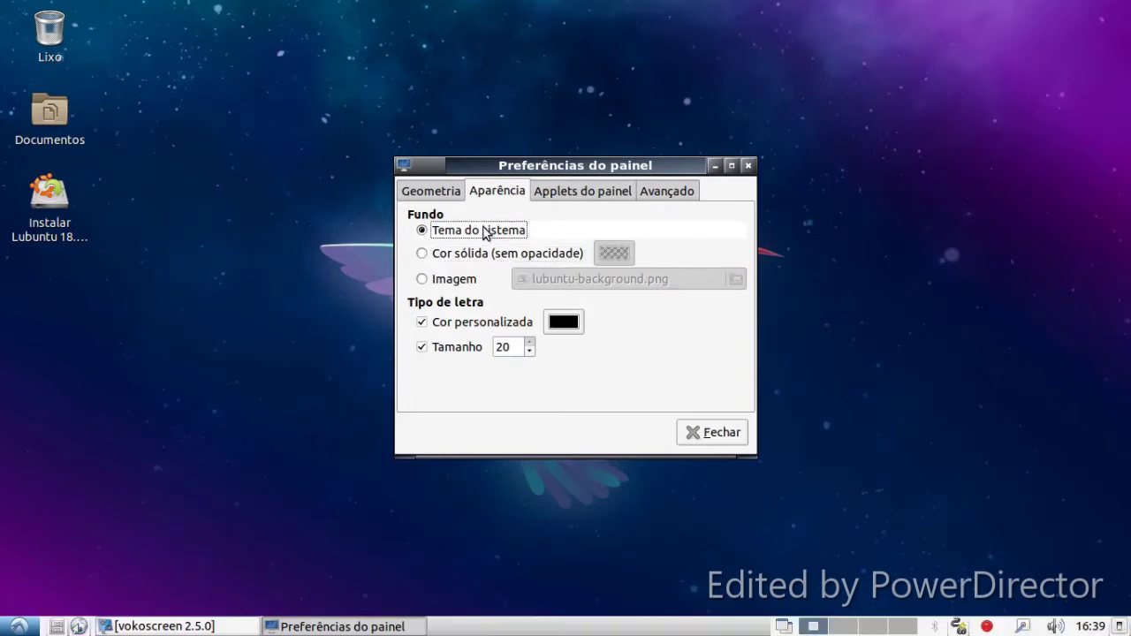
{"action": "left_click", "coordinate": [18, 627]}
{"action": "left_click", "coordinate": [168, 265]}
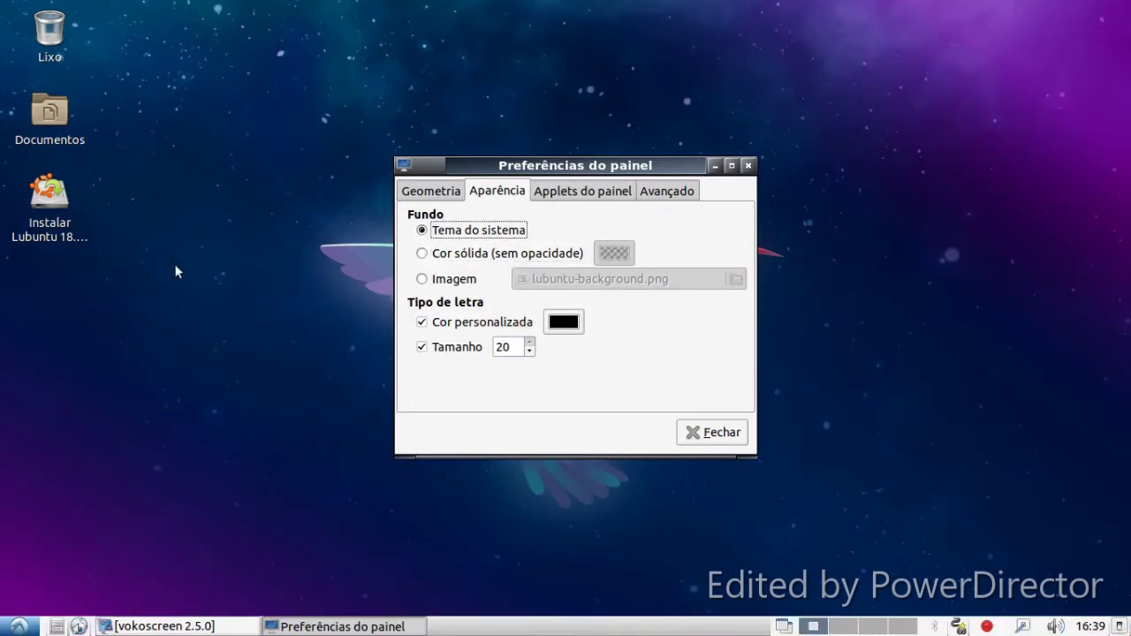
{"action": "left_click", "coordinate": [430, 253]}
Step: Add a Menu applet to the panel from the available plugins
{"action": "left_click", "coordinate": [553, 195]}
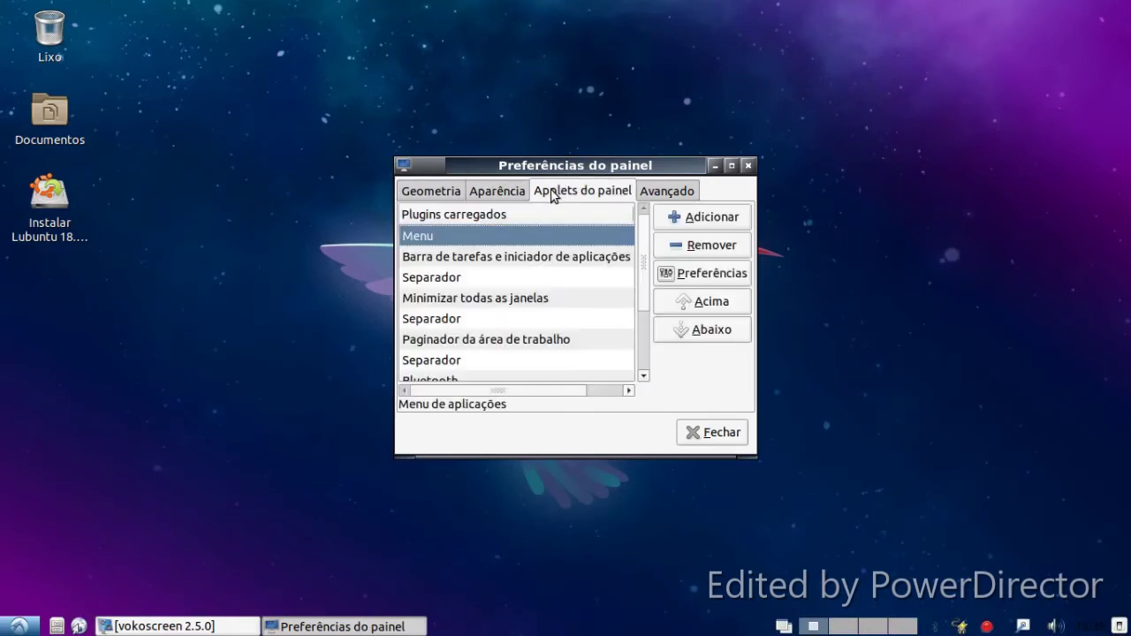
{"action": "left_click", "coordinate": [541, 256]}
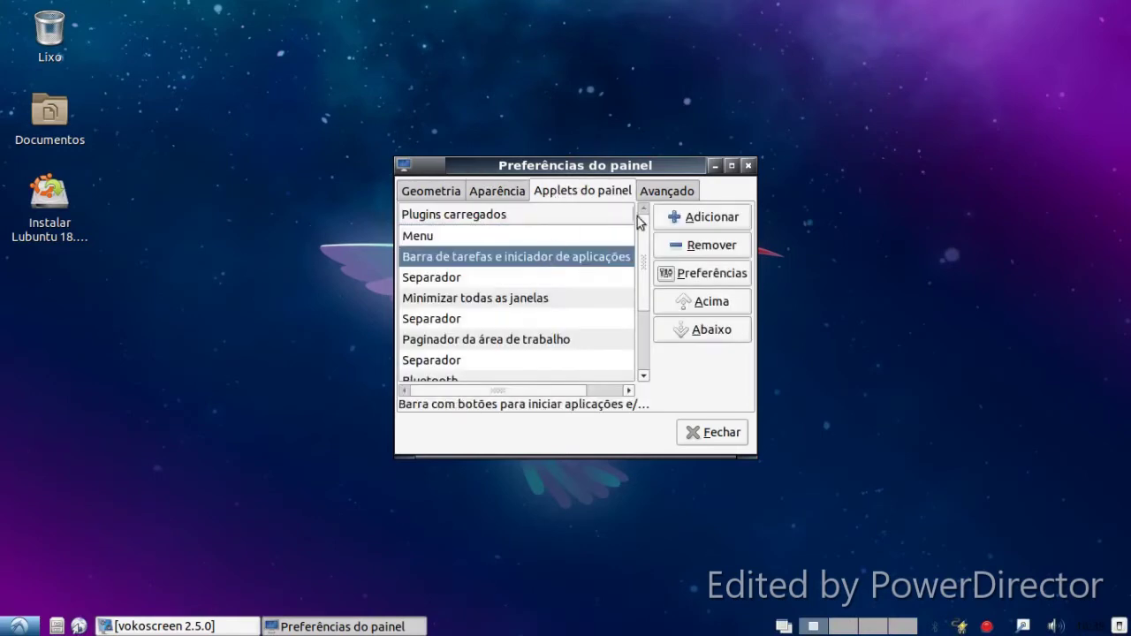
{"action": "left_click", "coordinate": [698, 217]}
{"action": "scroll", "coordinate": [541, 252], "scroll_direction": "down", "scroll_amount": 2}
{"action": "scroll", "coordinate": [538, 256], "scroll_direction": "down", "scroll_amount": 2}
{"action": "left_click", "coordinate": [529, 292]}
{"action": "left_click", "coordinate": [639, 487]}
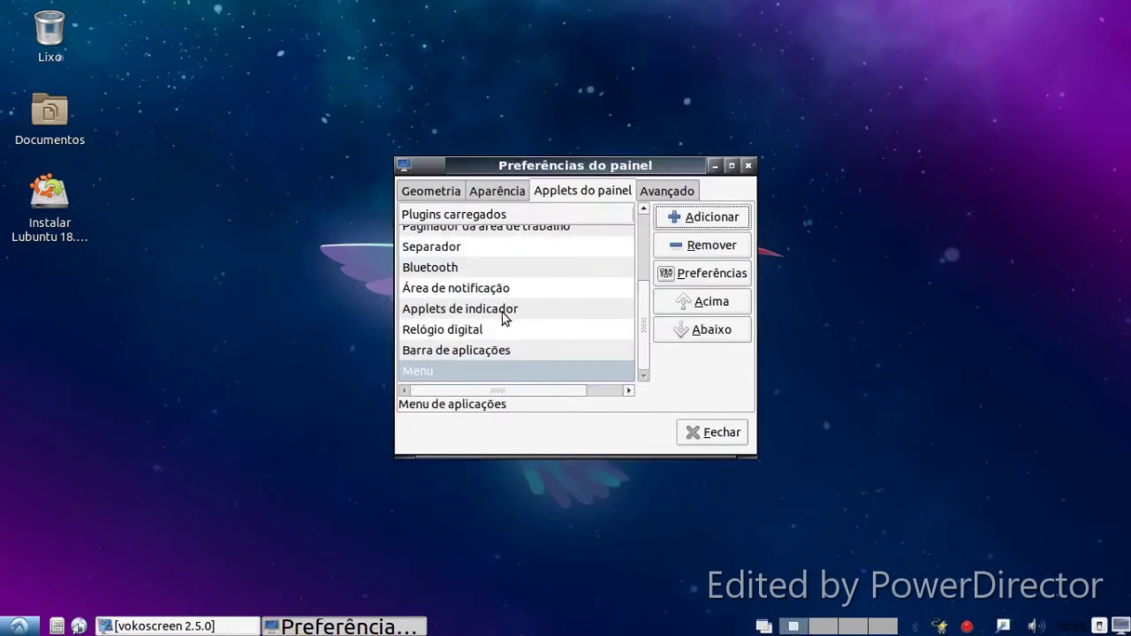
Step: Add the "Monitorização de recursos" applet to the panel and close the panel preferences
{"action": "left_click", "coordinate": [502, 351]}
{"action": "left_click", "coordinate": [670, 217]}
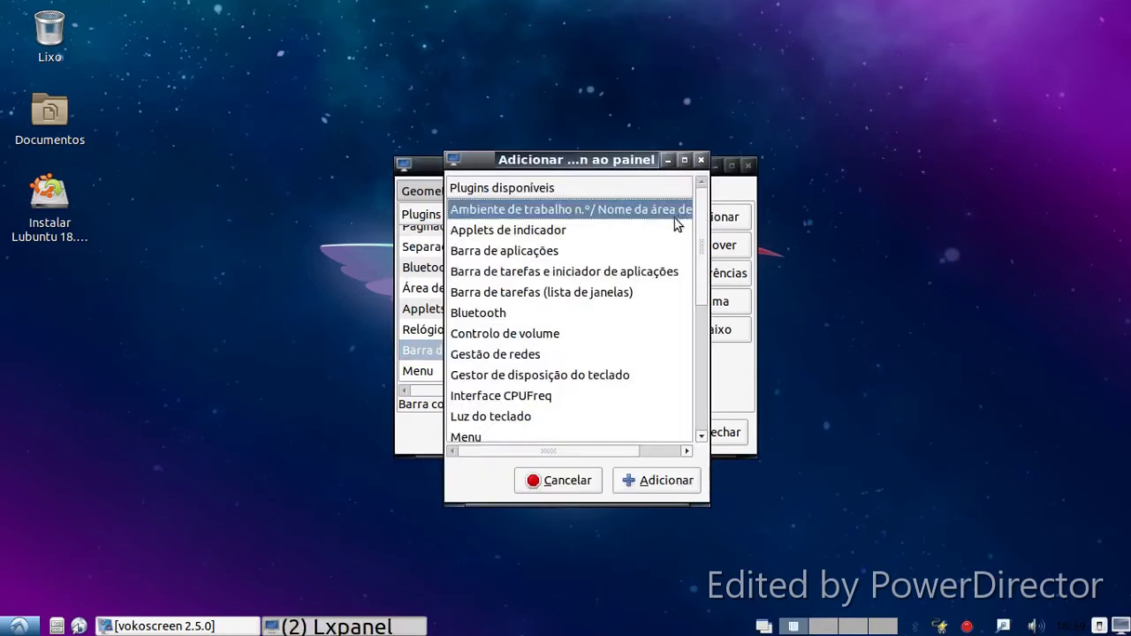
{"action": "scroll", "coordinate": [486, 342], "scroll_direction": "down", "scroll_amount": 5}
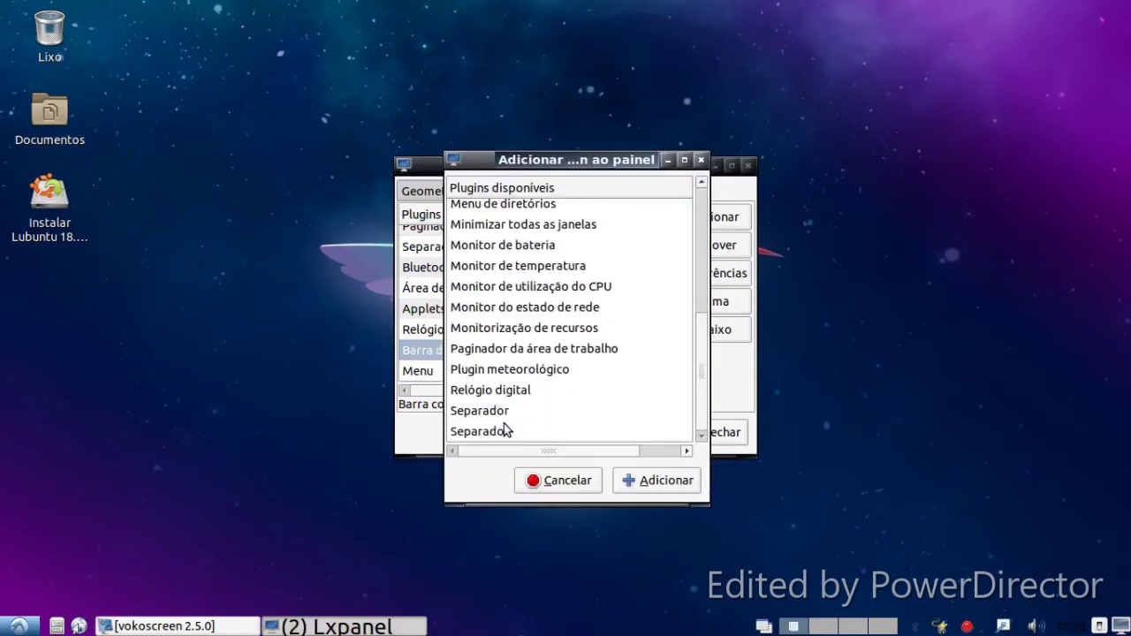
{"action": "left_click", "coordinate": [516, 330]}
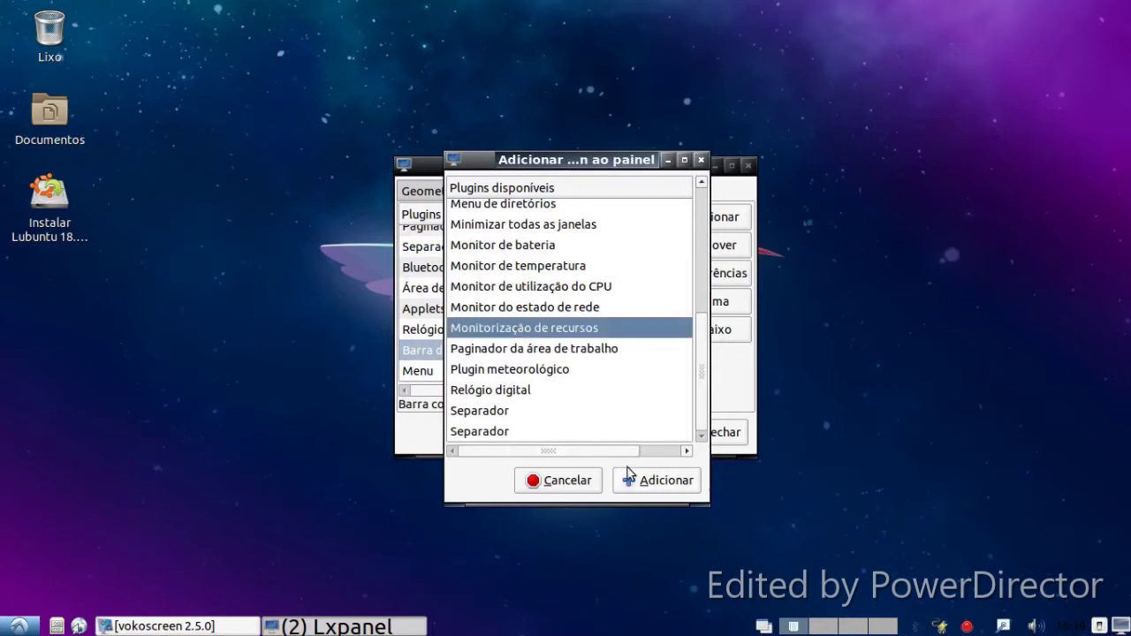
{"action": "left_click", "coordinate": [654, 480]}
{"action": "left_click", "coordinate": [715, 435]}
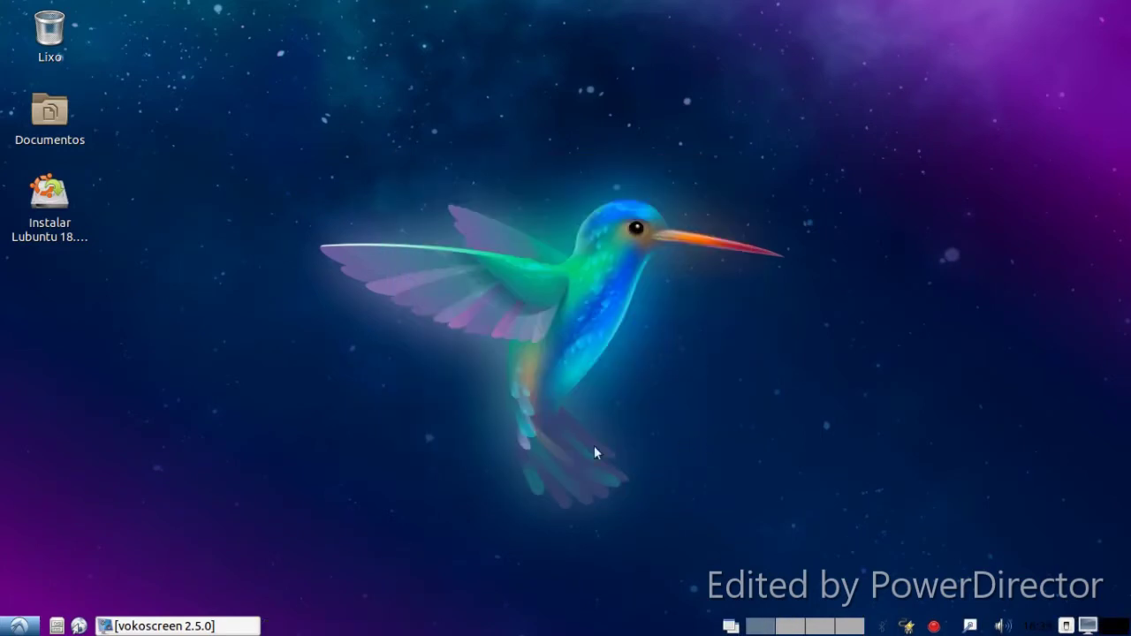
Step: Launch the GNOME MPV media player and the Firefox web browser
{"action": "left_click", "coordinate": [22, 613]}
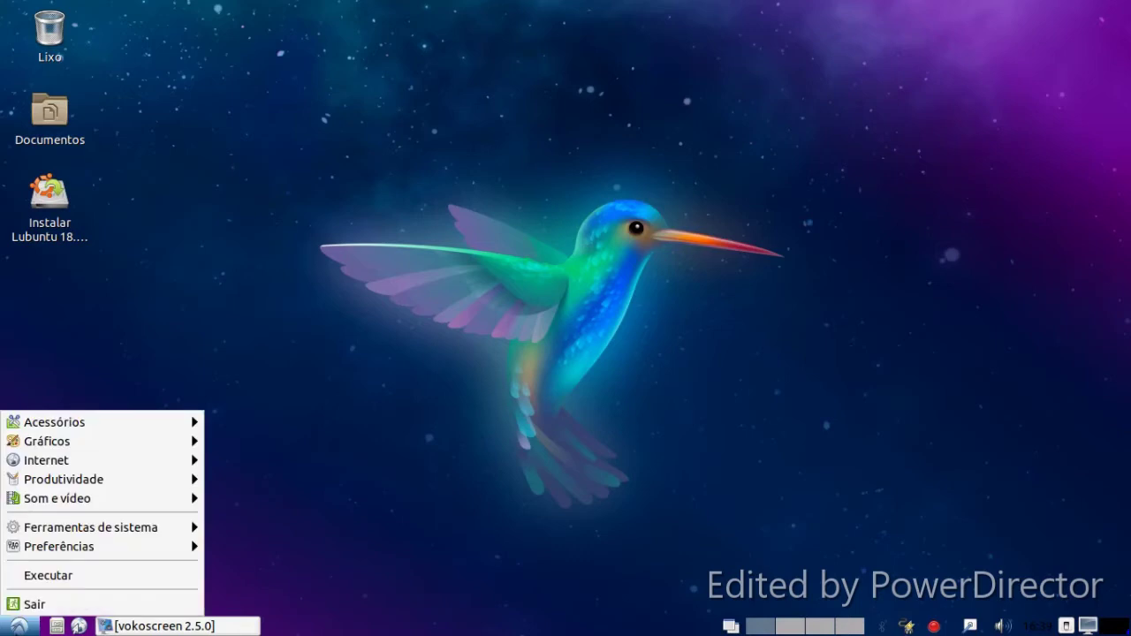
{"action": "mouse_move", "coordinate": [70, 509]}
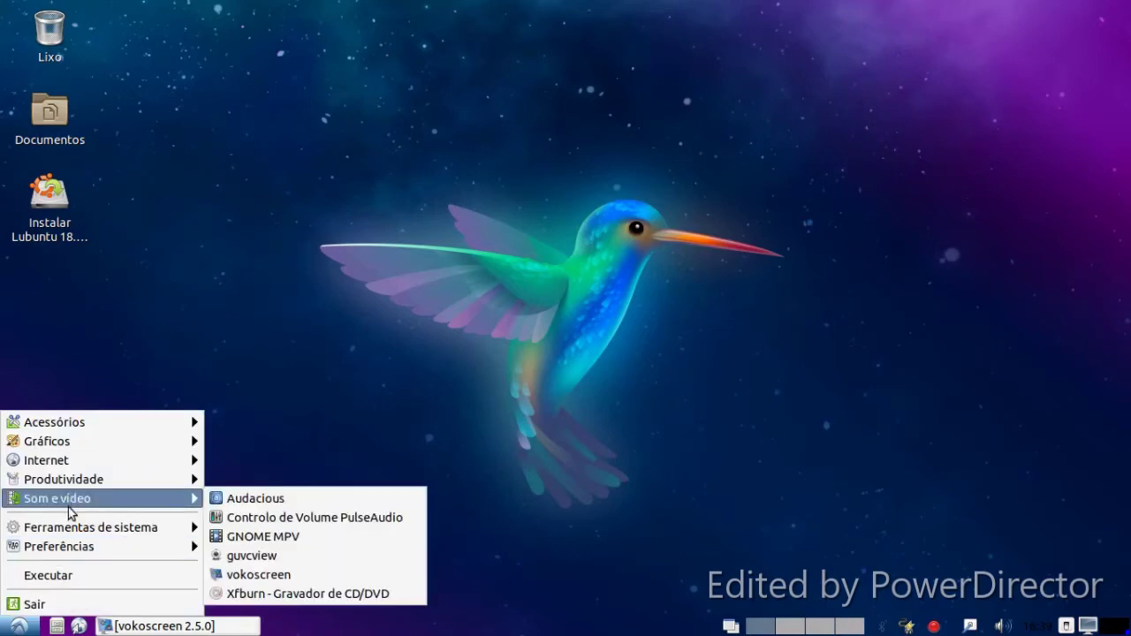
{"action": "left_click", "coordinate": [253, 537]}
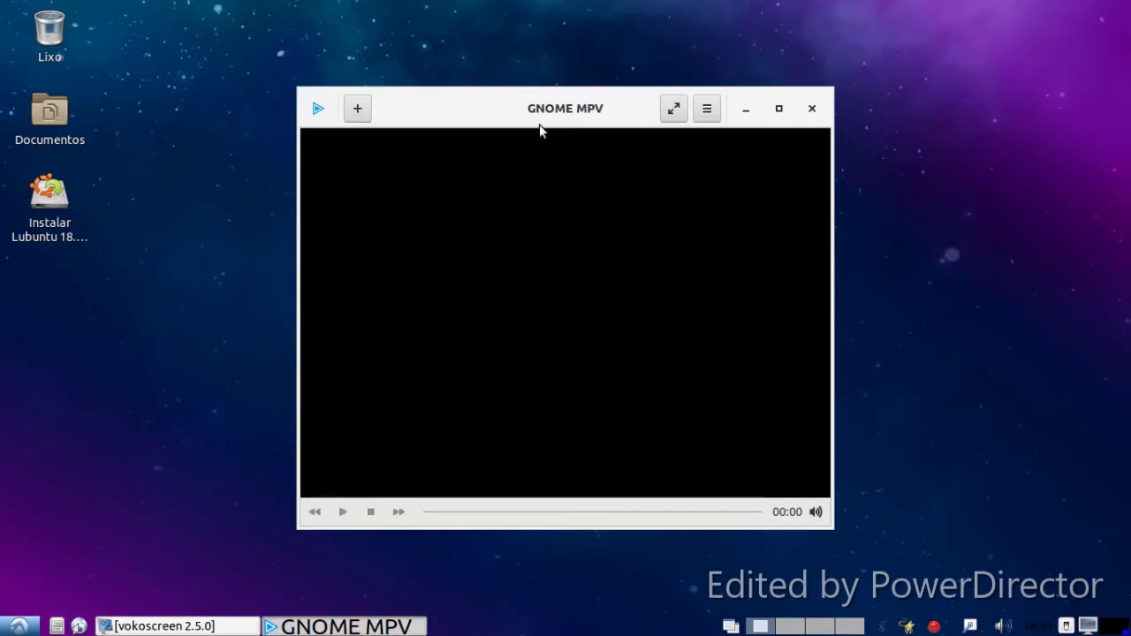
{"action": "left_click_drag", "start_coordinate": [522, 113], "coordinate": [576, 98]}
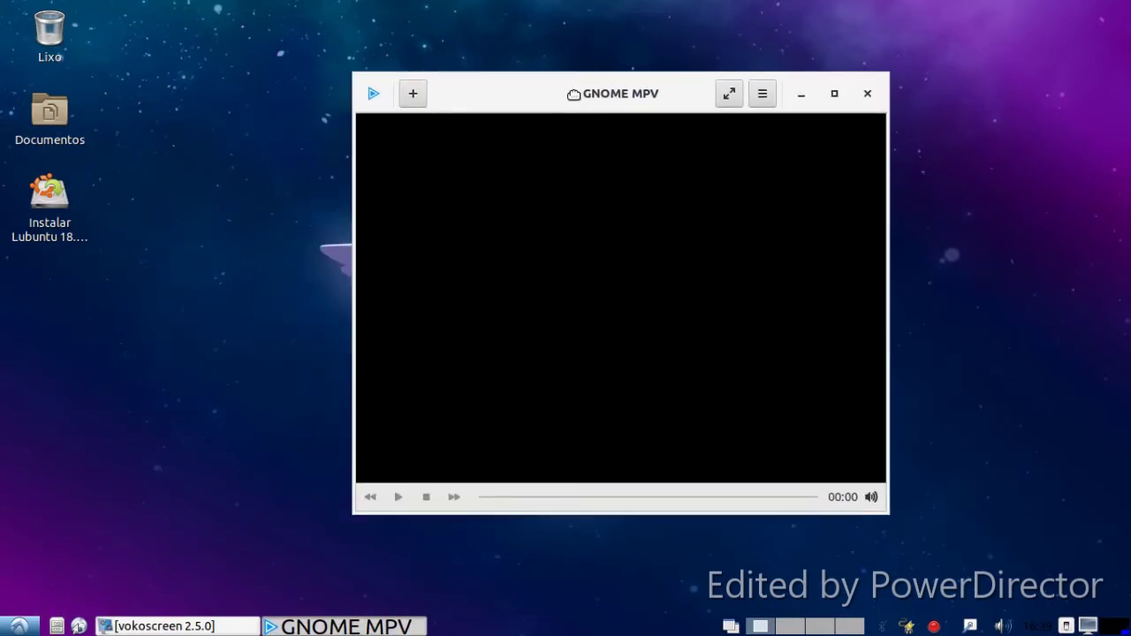
{"action": "left_click", "coordinate": [79, 626]}
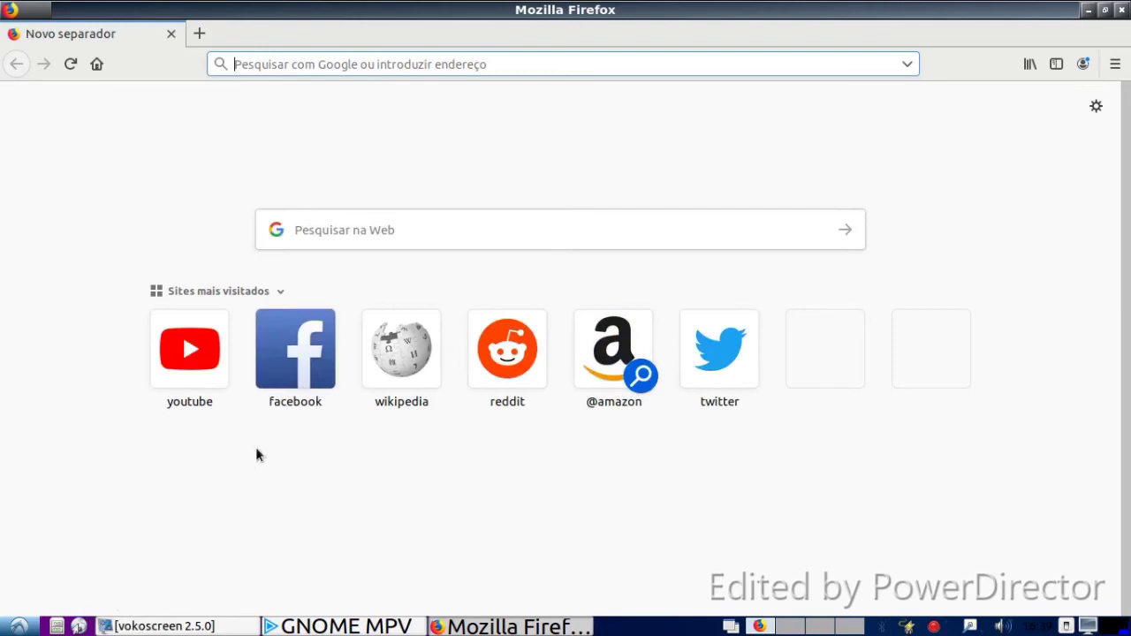
Step: Look over the GNOME MPV preferences and options menu without changing any settings, and close the player
{"action": "left_click", "coordinate": [310, 220]}
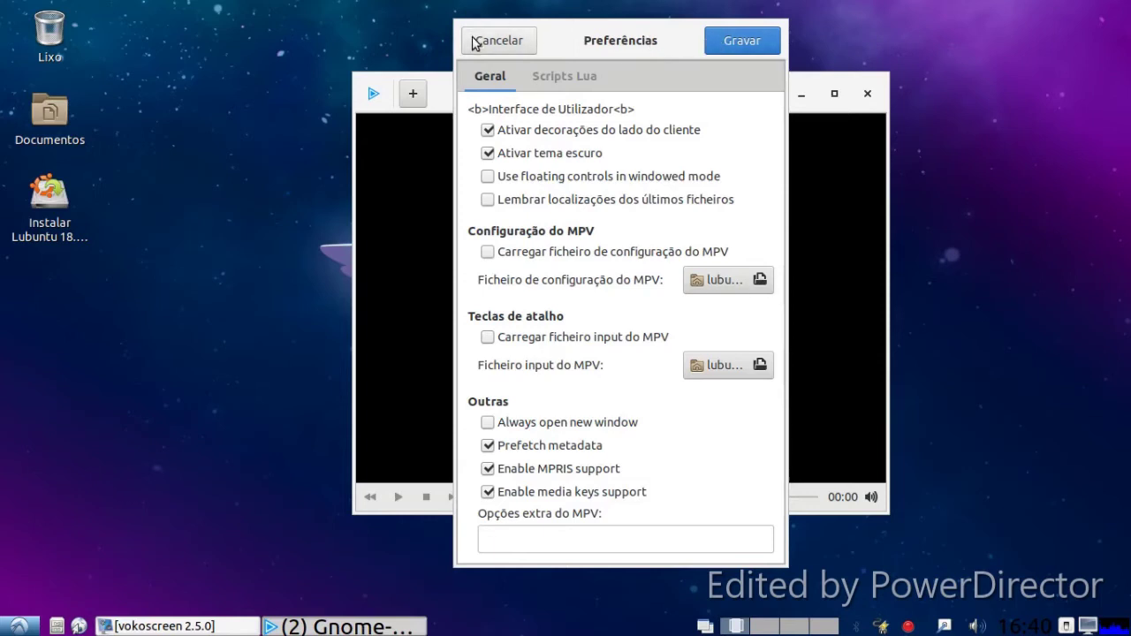
{"action": "left_click", "coordinate": [474, 41]}
{"action": "left_click", "coordinate": [764, 96]}
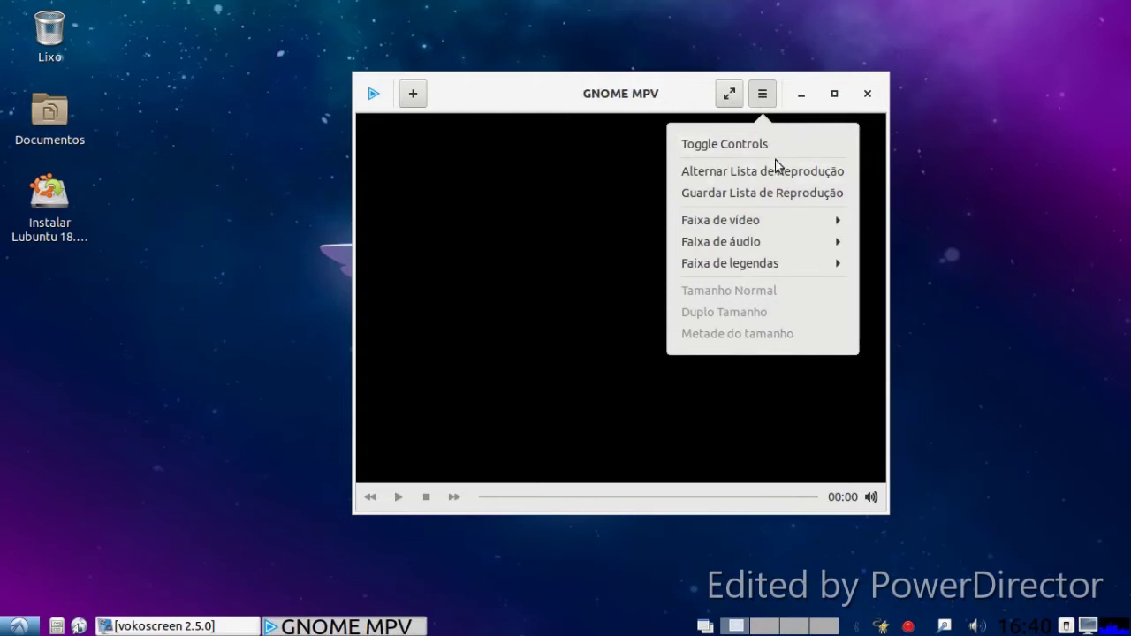
{"action": "left_click", "coordinate": [873, 93]}
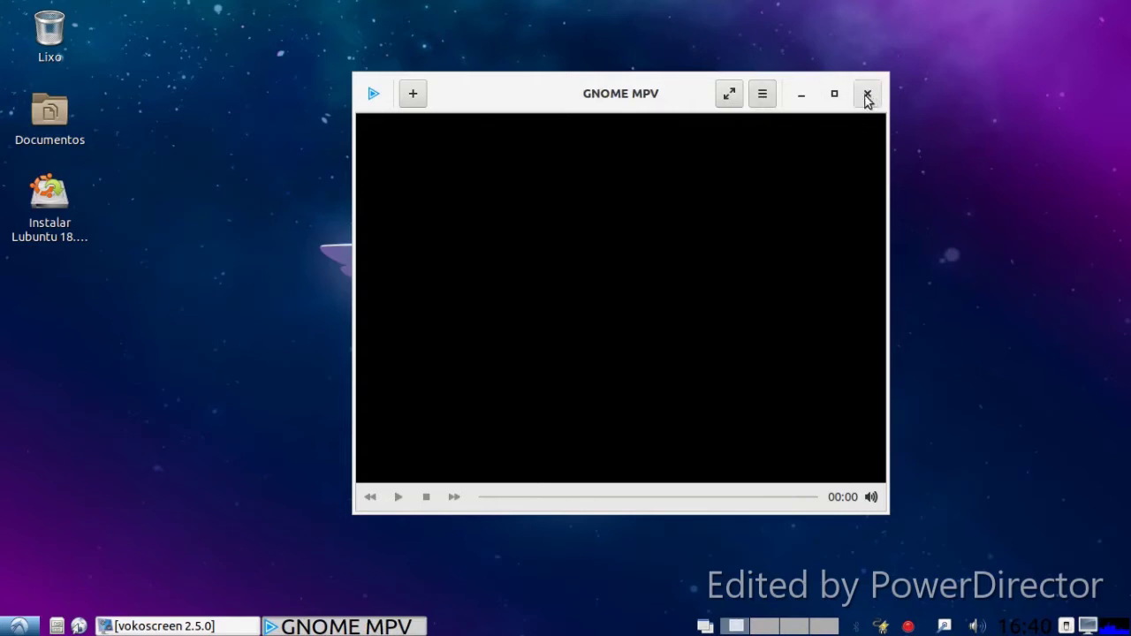
{"action": "left_click", "coordinate": [866, 94]}
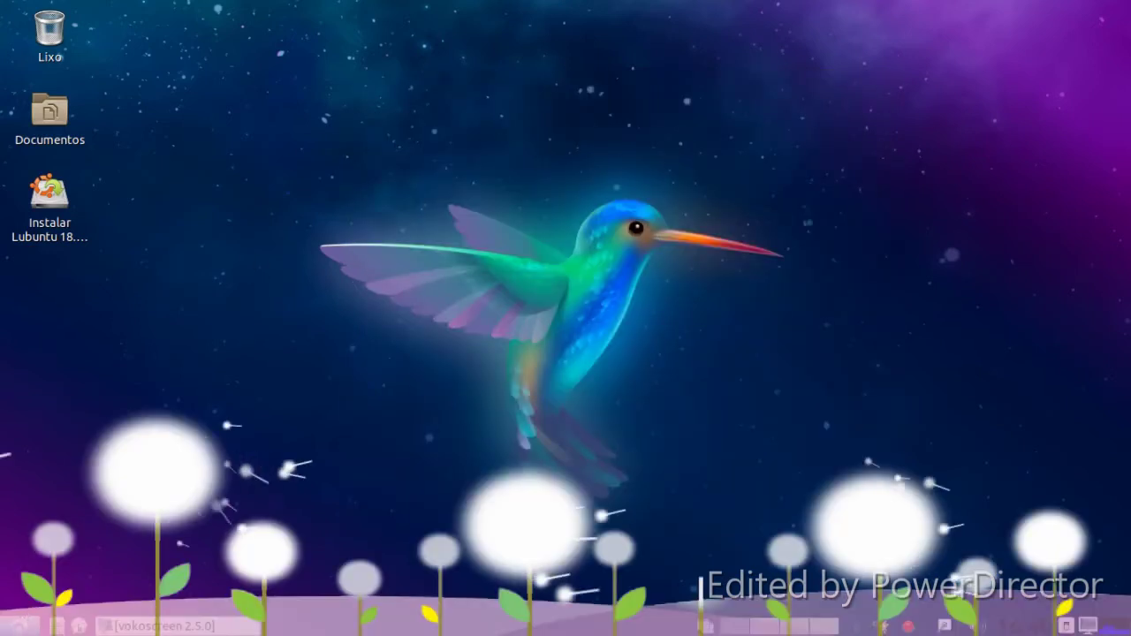
Step: Try to launch the guvcview webcam application from the sound and video programs
{"action": "left_click", "coordinate": [21, 623]}
{"action": "mouse_move", "coordinate": [132, 511]}
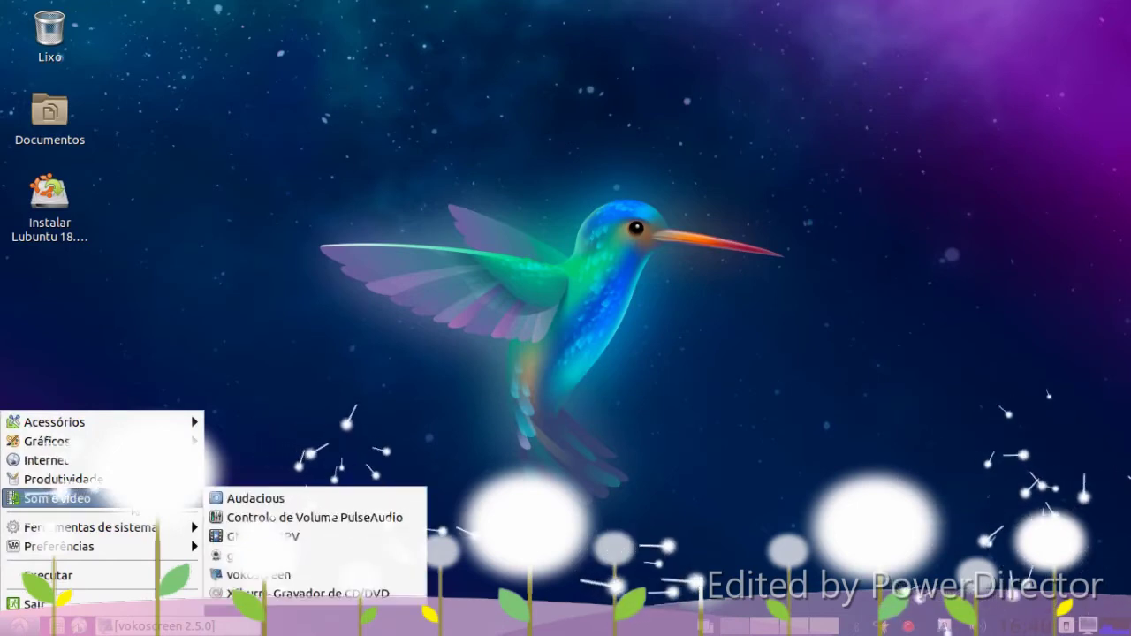
{"action": "left_click", "coordinate": [303, 556]}
{"action": "left_click", "coordinate": [577, 326]}
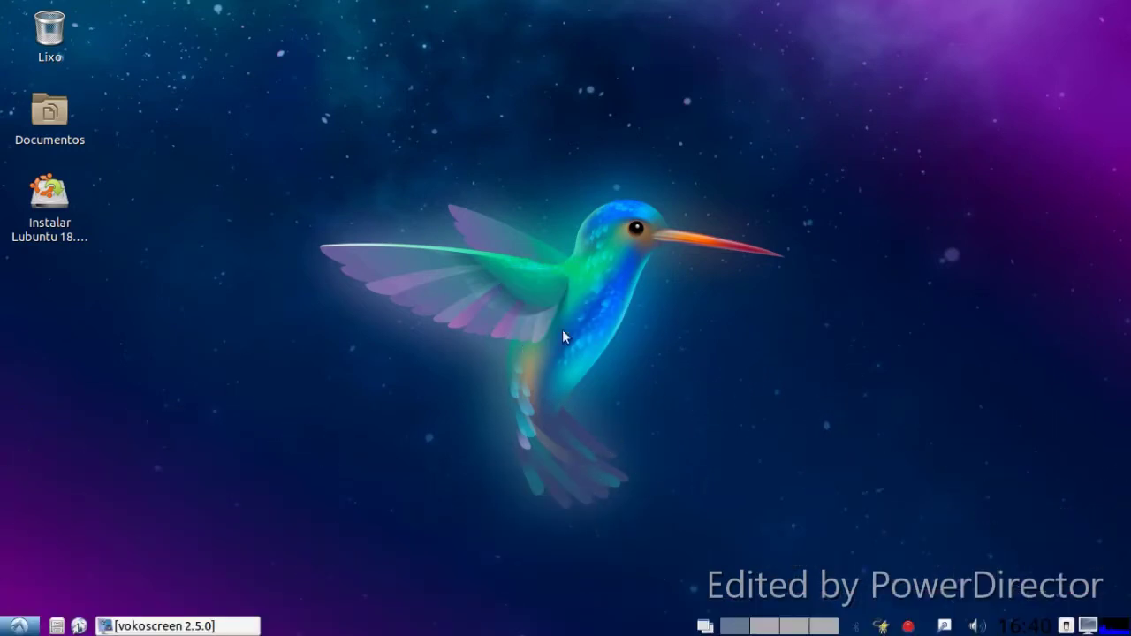
Step: Launch the GNOME MPV media player again from the sound and video programs
{"action": "left_click", "coordinate": [16, 626]}
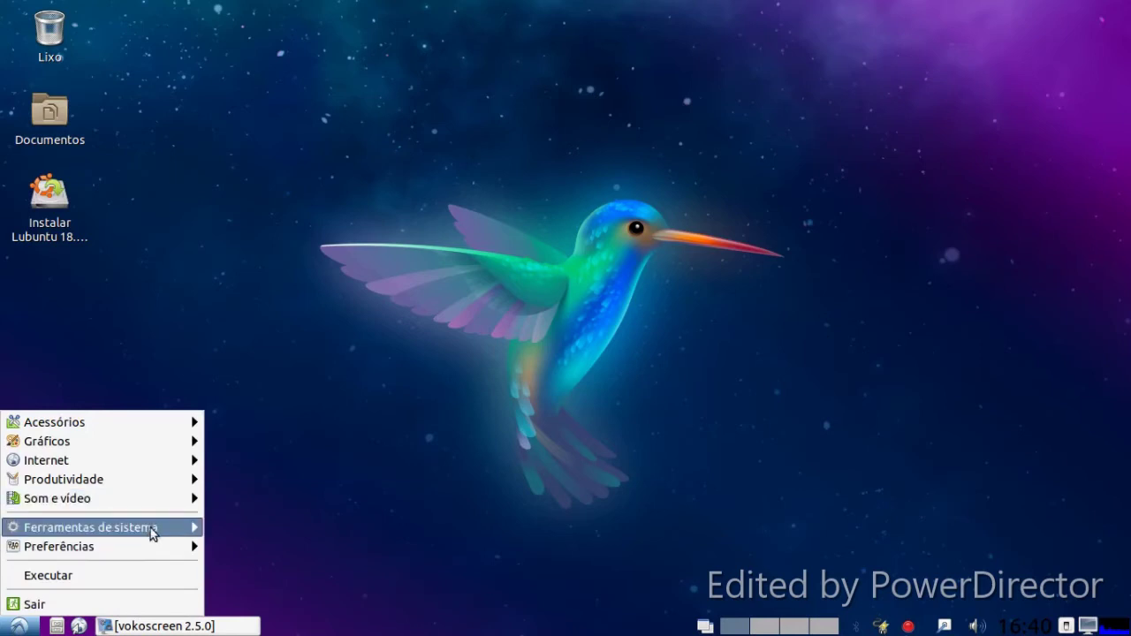
{"action": "mouse_move", "coordinate": [151, 531]}
{"action": "mouse_move", "coordinate": [158, 503]}
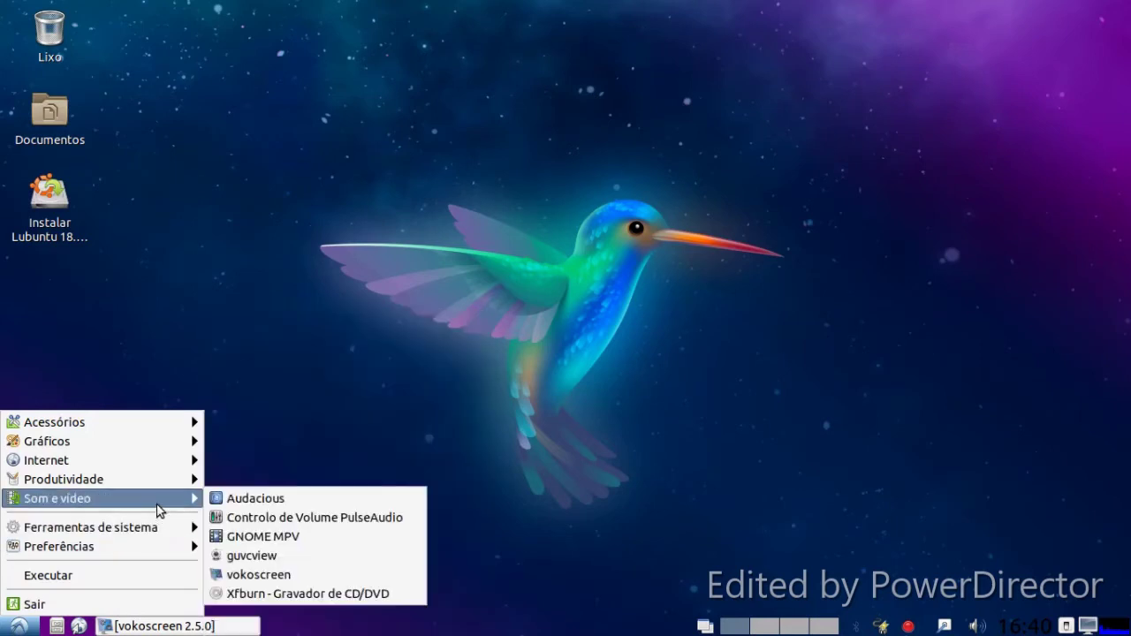
{"action": "left_click", "coordinate": [307, 538]}
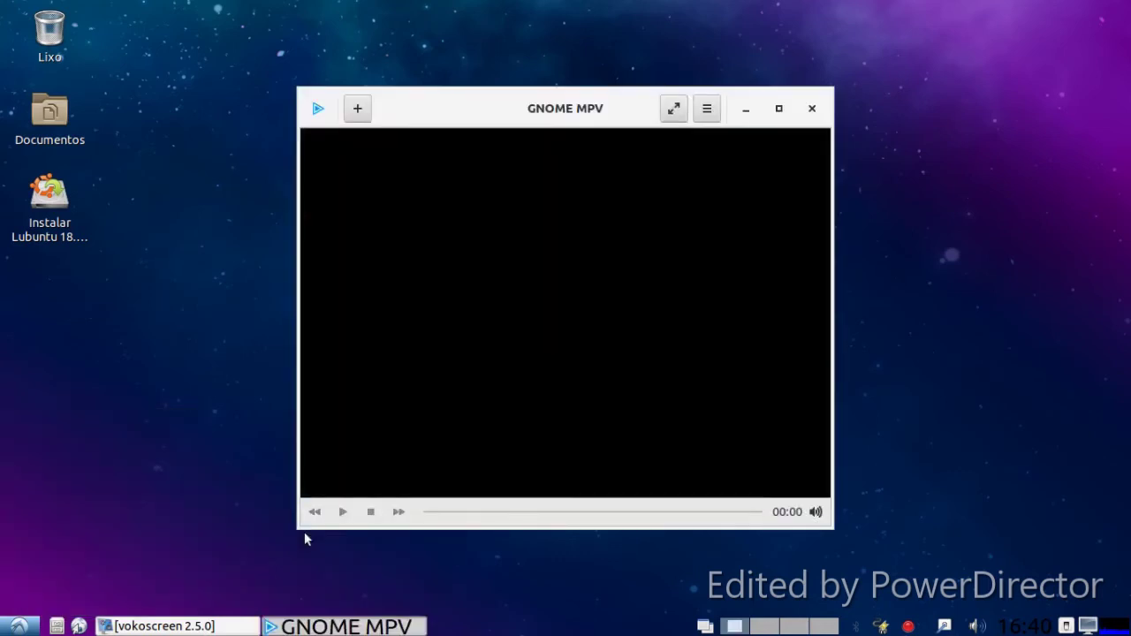
{"action": "left_click", "coordinate": [363, 108]}
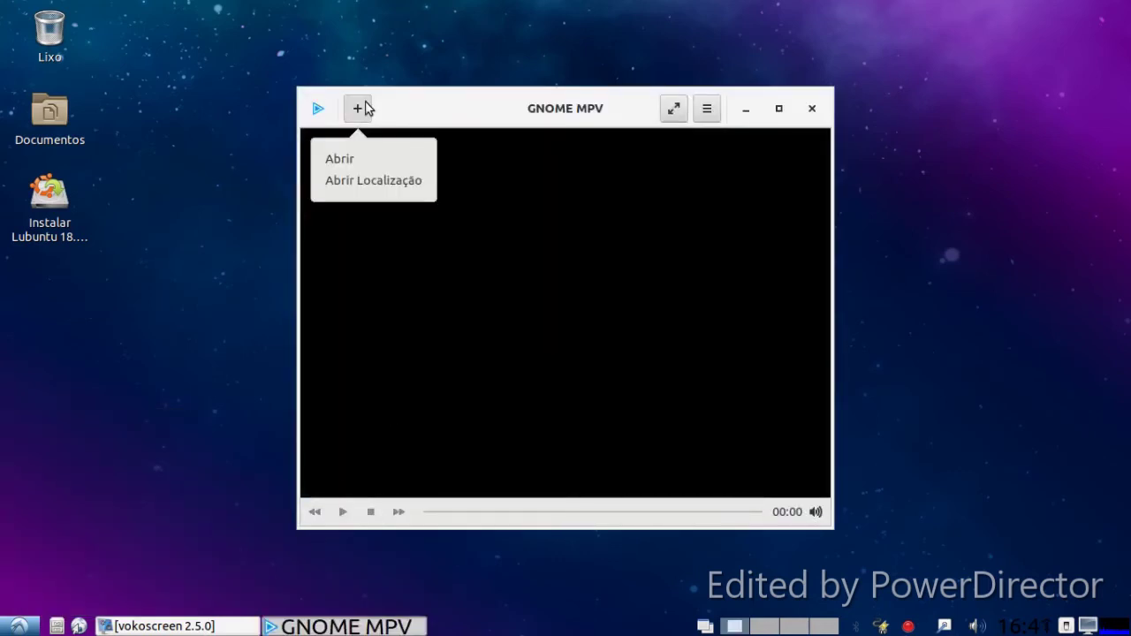
{"action": "left_click", "coordinate": [365, 181]}
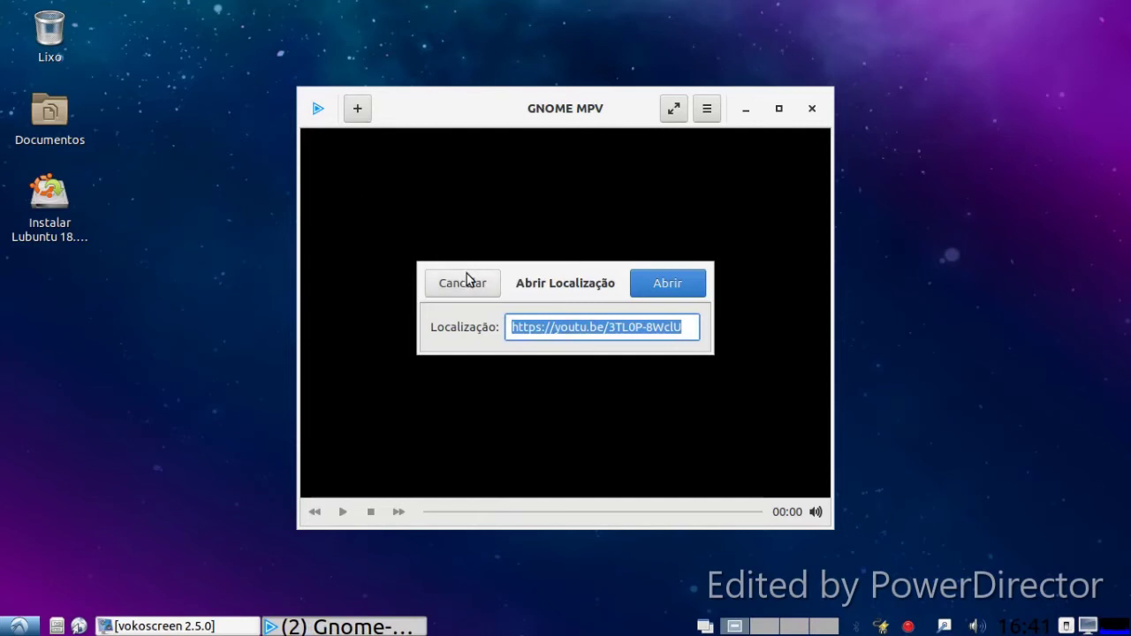
{"action": "key", "text": "BackSpace"}
{"action": "right_click", "coordinate": [538, 325]}
{"action": "left_click", "coordinate": [555, 377]}
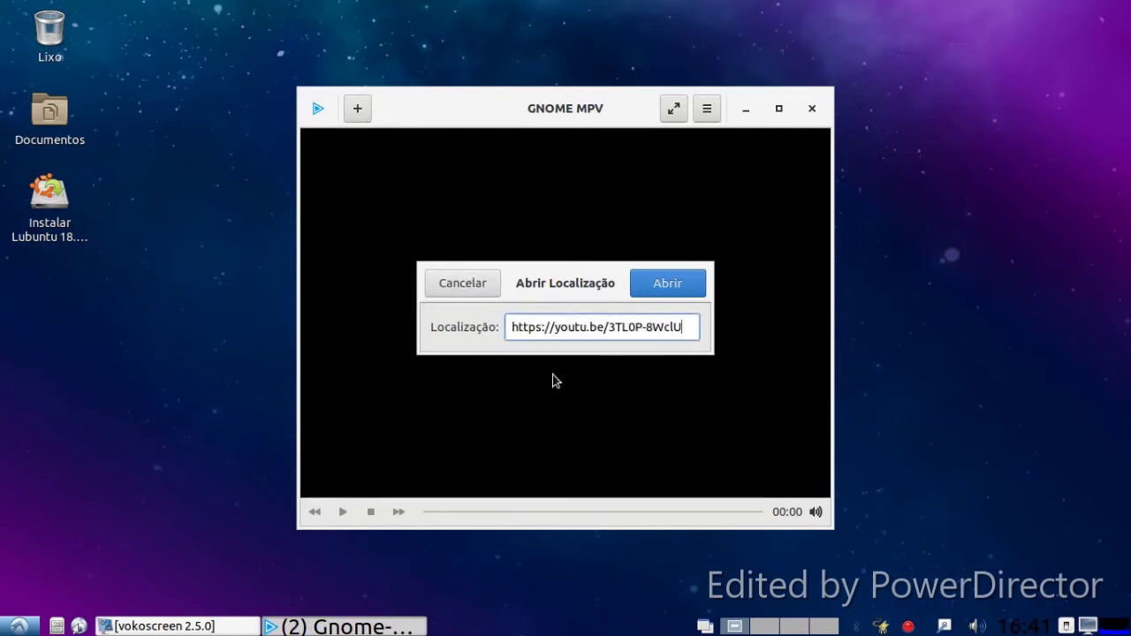
{"action": "left_click", "coordinate": [643, 288]}
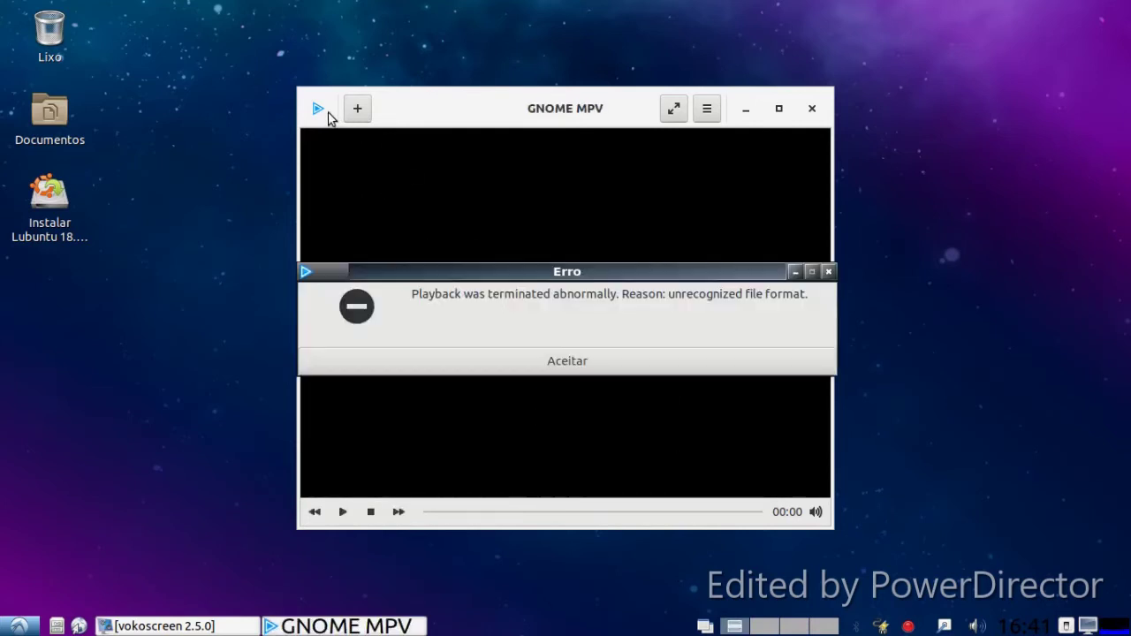
{"action": "left_click", "coordinate": [560, 359]}
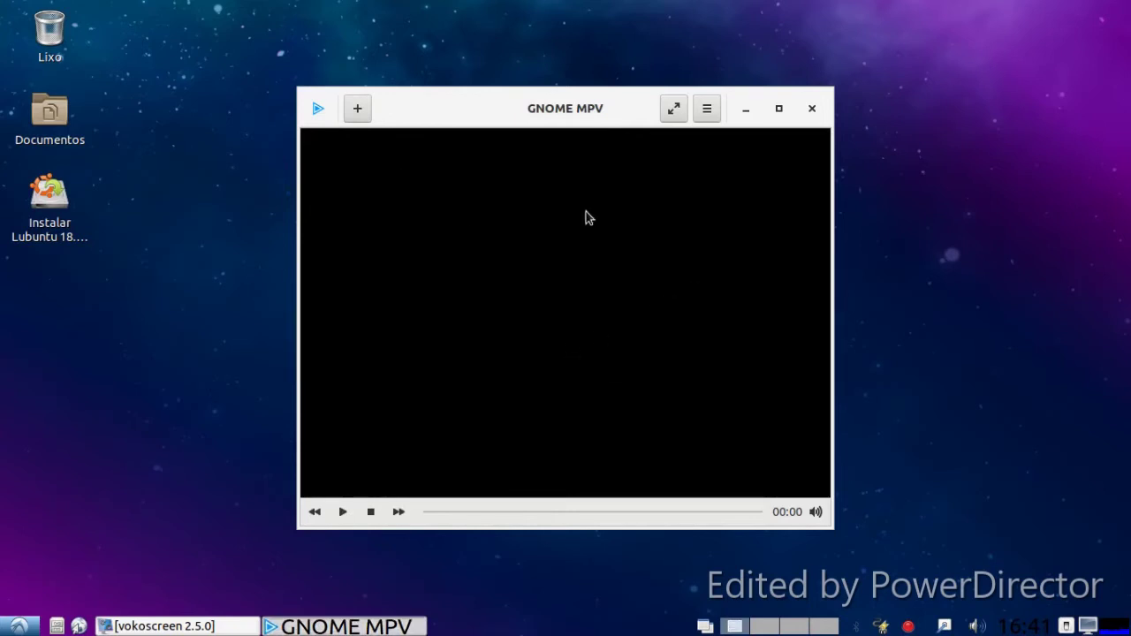
{"action": "left_click", "coordinate": [808, 108]}
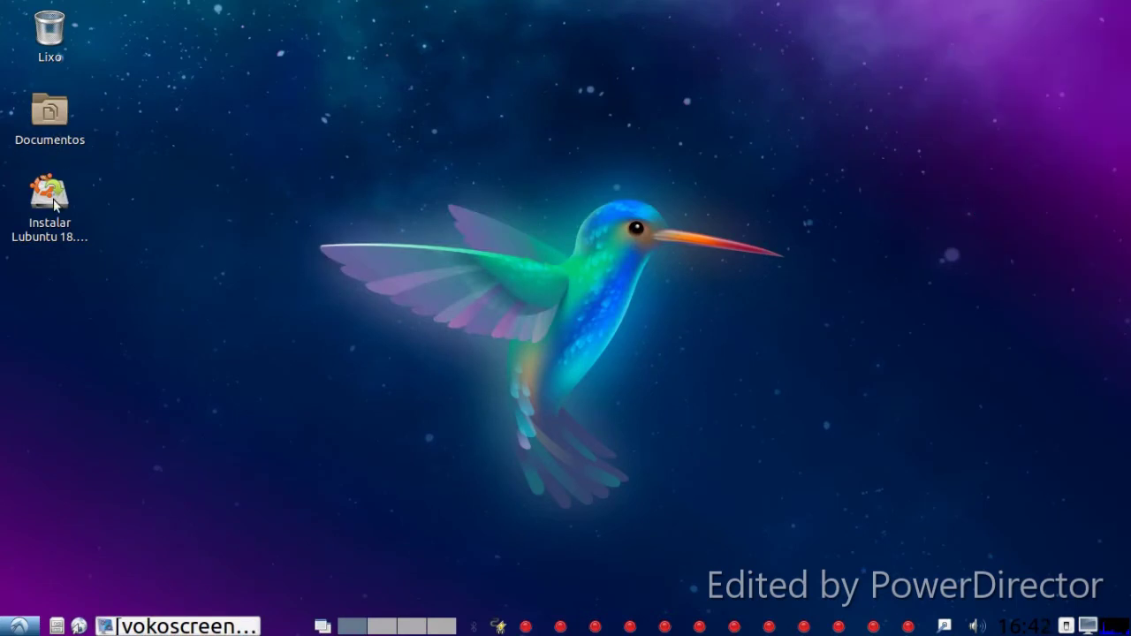
Step: Open the Documentos folder and browse the Ubuntu 18.04.2, 1,0 TB, Sistema Reservado and 983 GB volumes
{"action": "double_click", "coordinate": [53, 139]}
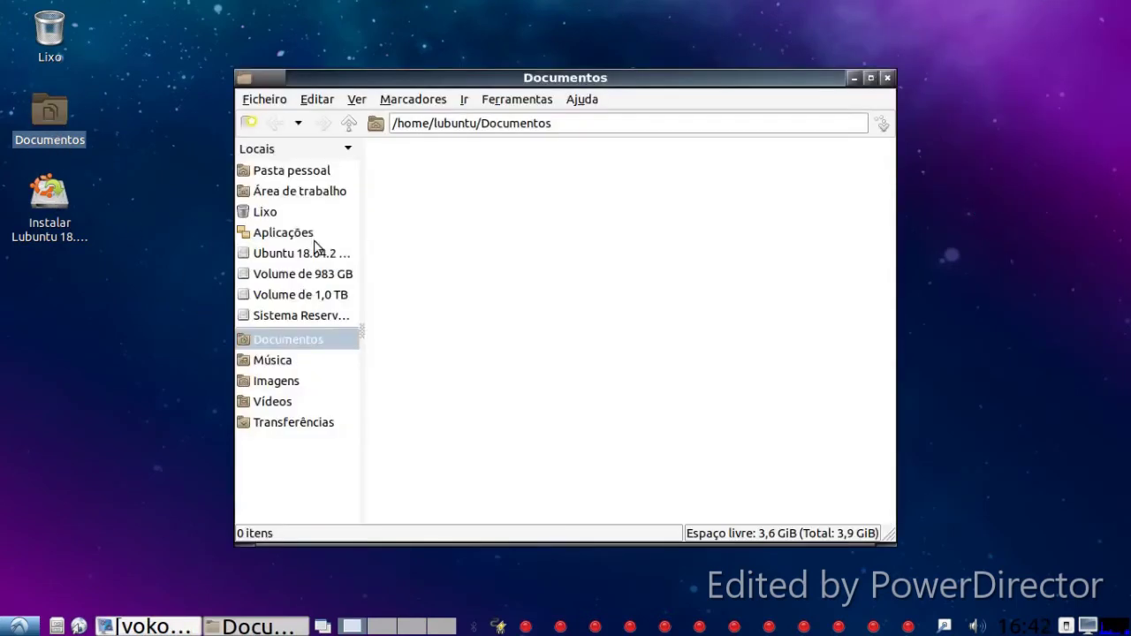
{"action": "left_click", "coordinate": [277, 255]}
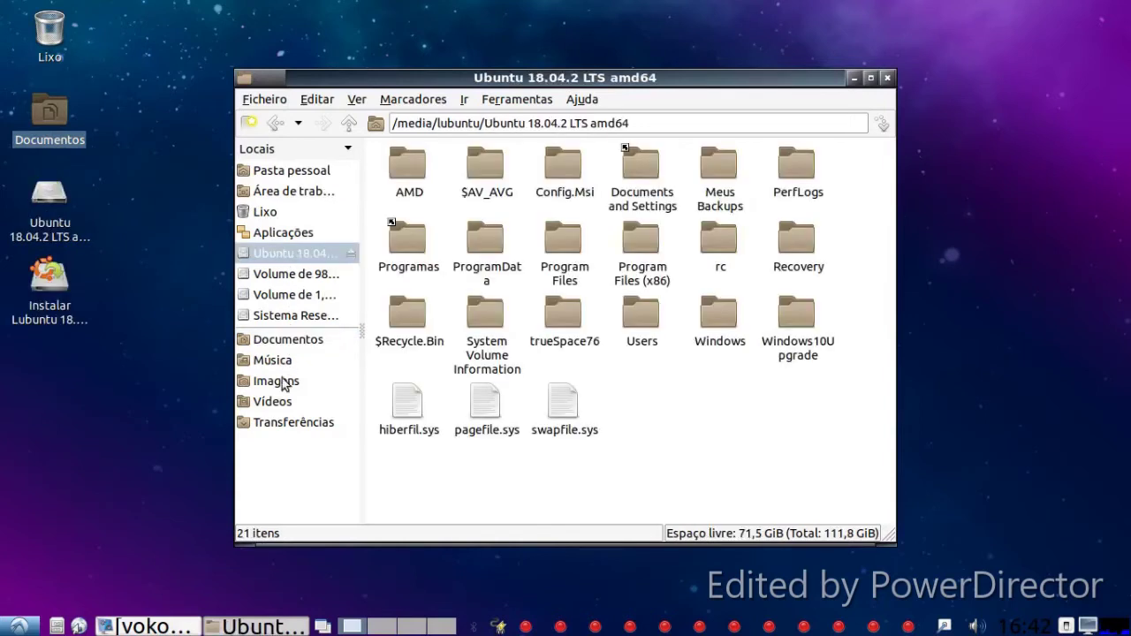
{"action": "left_click", "coordinate": [270, 296]}
{"action": "left_click", "coordinate": [271, 317]}
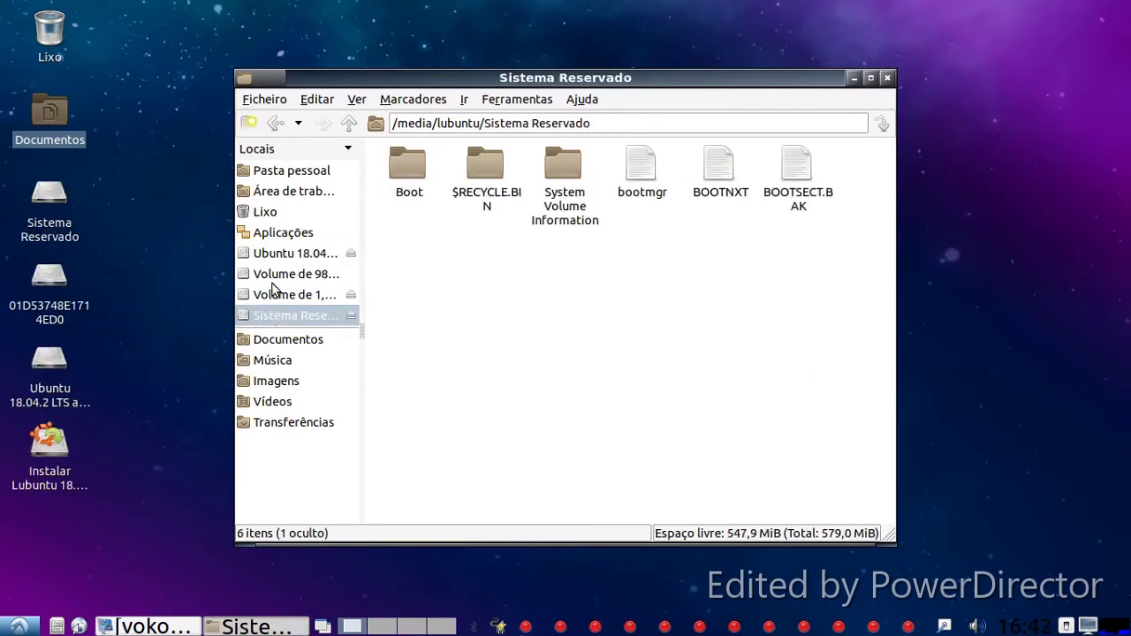
{"action": "left_click", "coordinate": [267, 274]}
{"action": "left_click", "coordinate": [270, 256]}
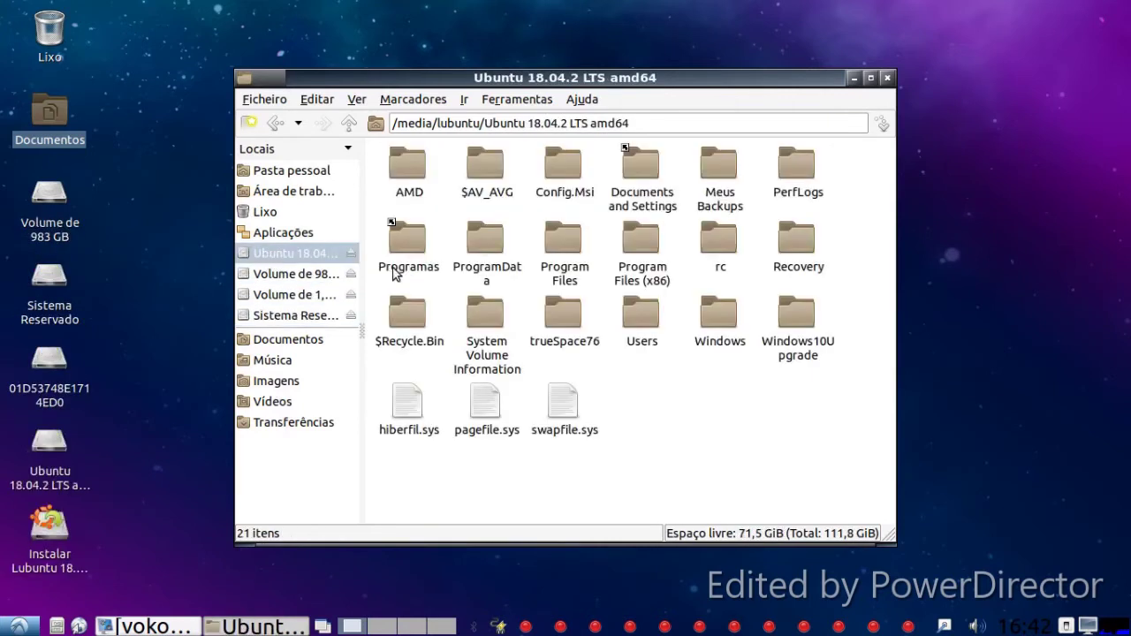
Step: Browse to the usr/share folder on the 983 GB volume
{"action": "left_click", "coordinate": [252, 276]}
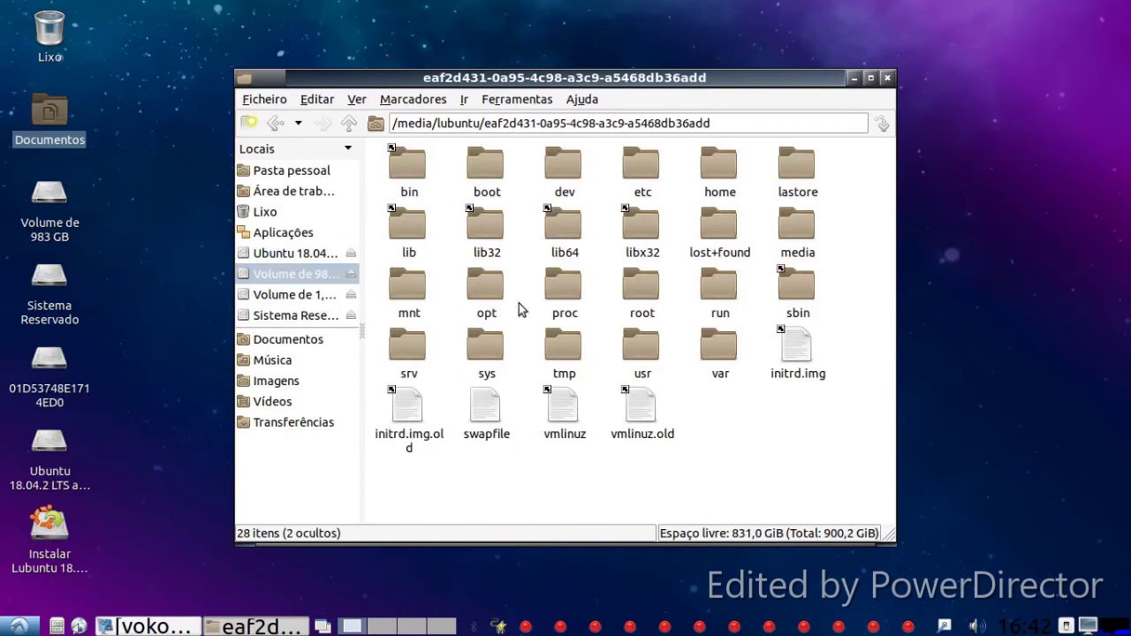
{"action": "double_click", "coordinate": [660, 358]}
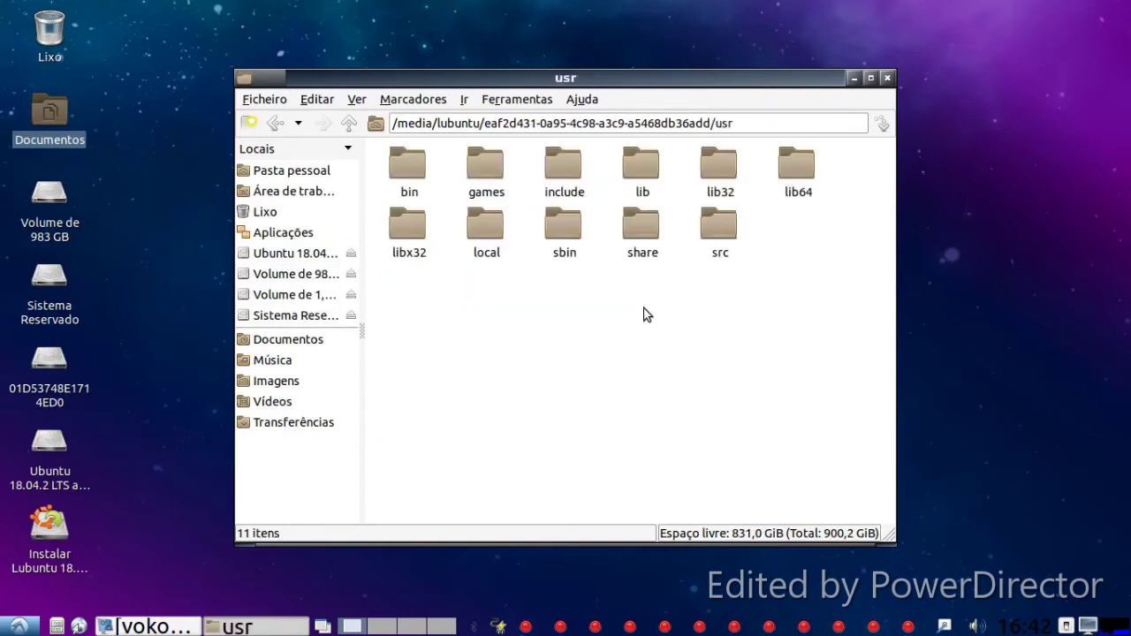
{"action": "left_click", "coordinate": [654, 230]}
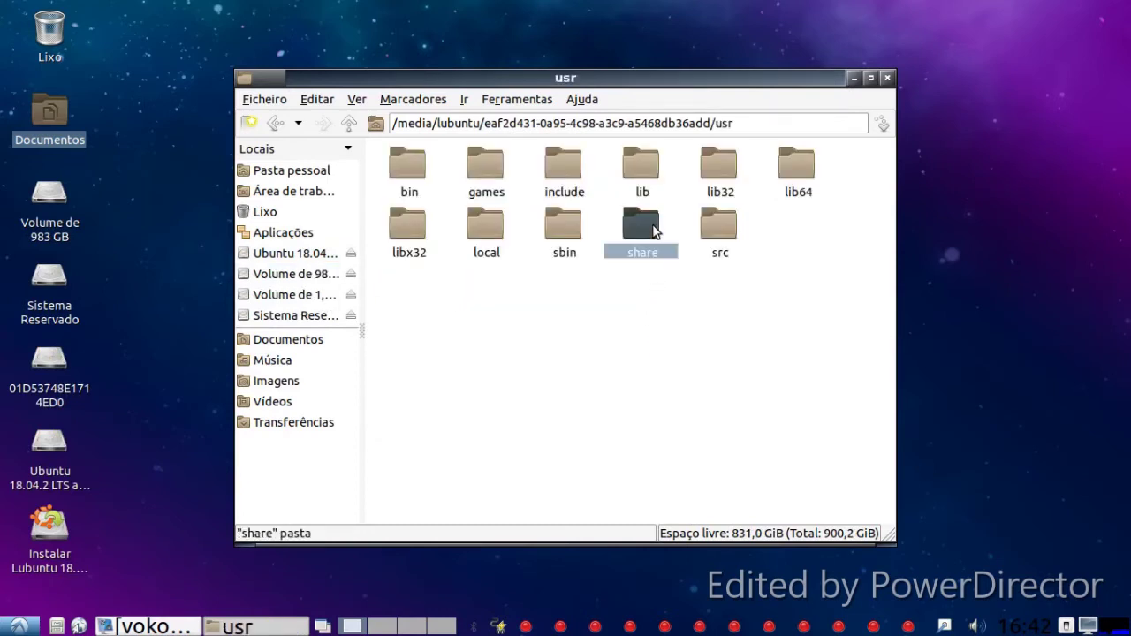
{"action": "double_click", "coordinate": [633, 234]}
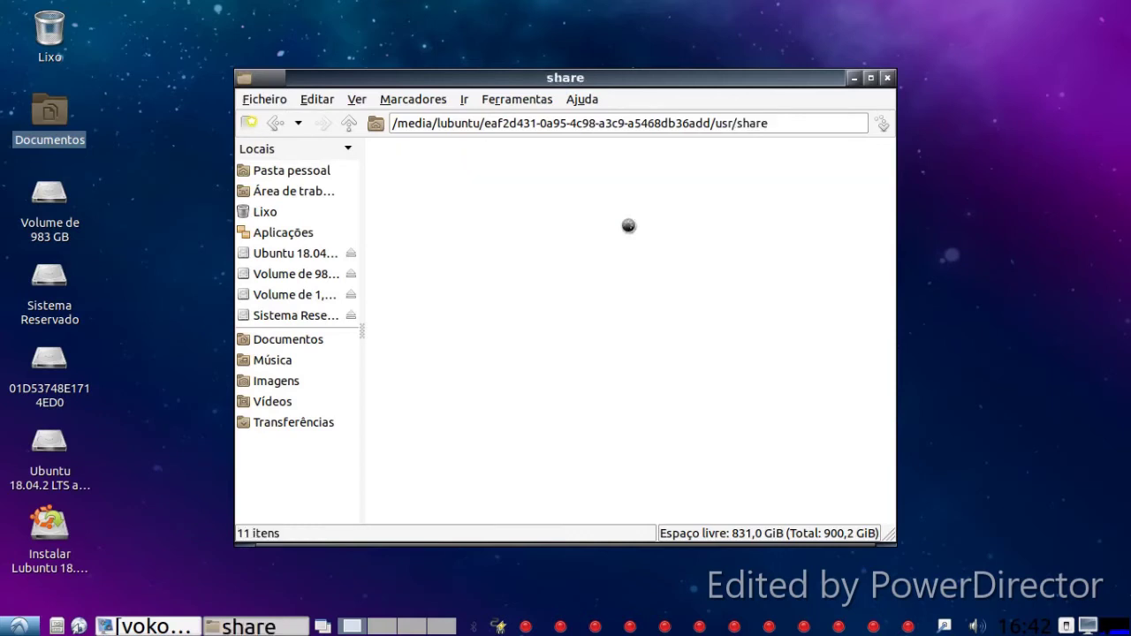
{"action": "left_click", "coordinate": [146, 627]}
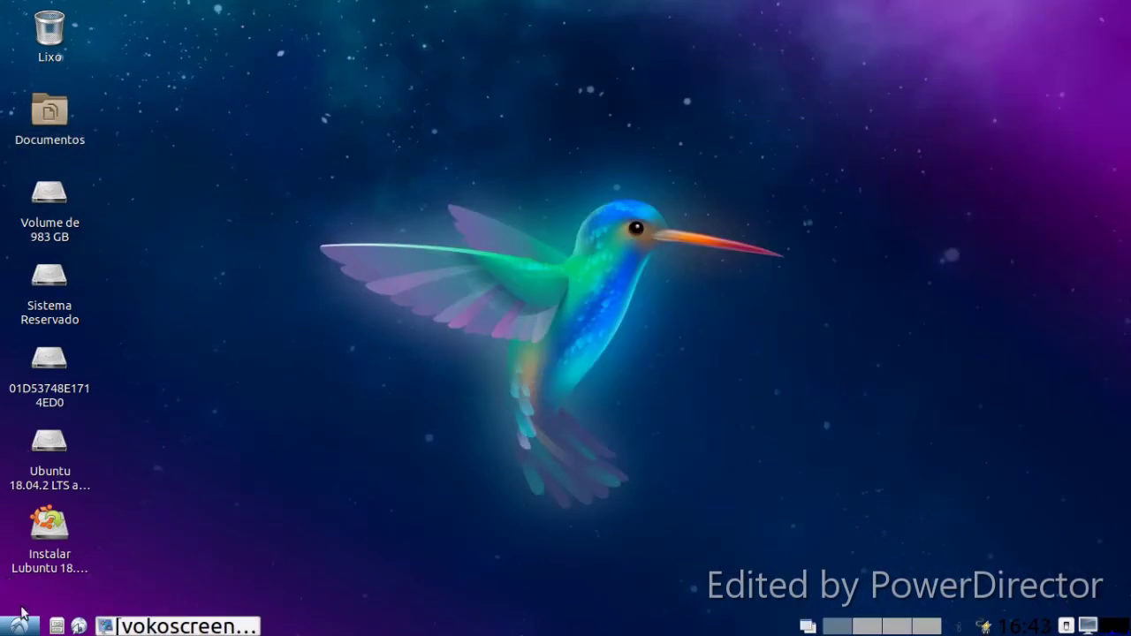
Step: Launch the System Profiler and Benchmark, view the computer's Summary page, and close it
{"action": "left_click", "coordinate": [19, 627]}
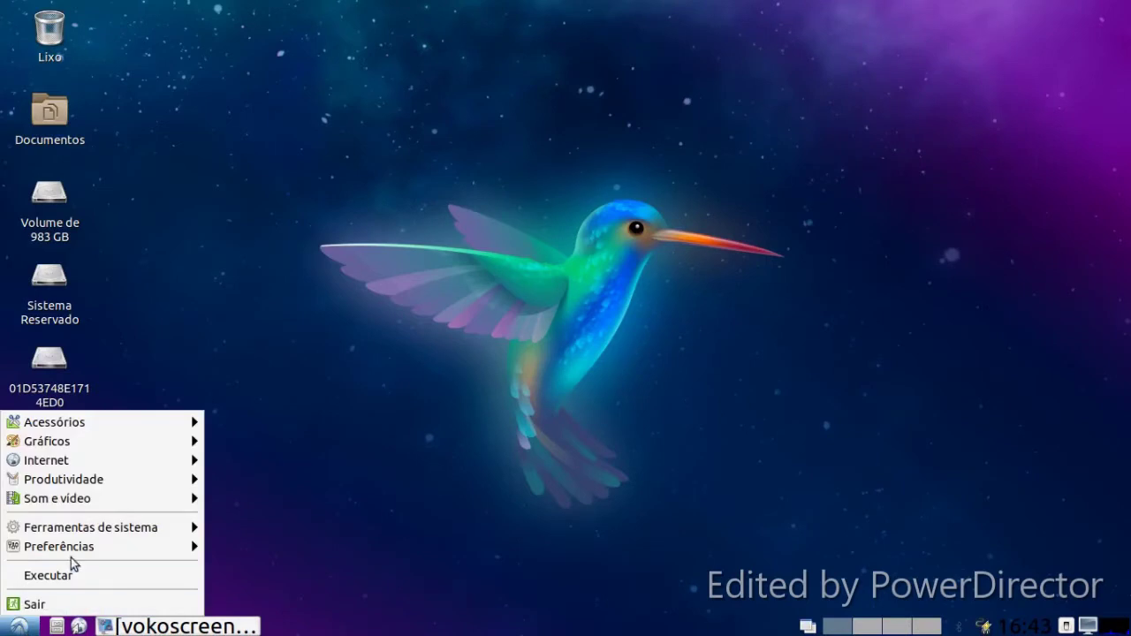
{"action": "mouse_move", "coordinate": [74, 497]}
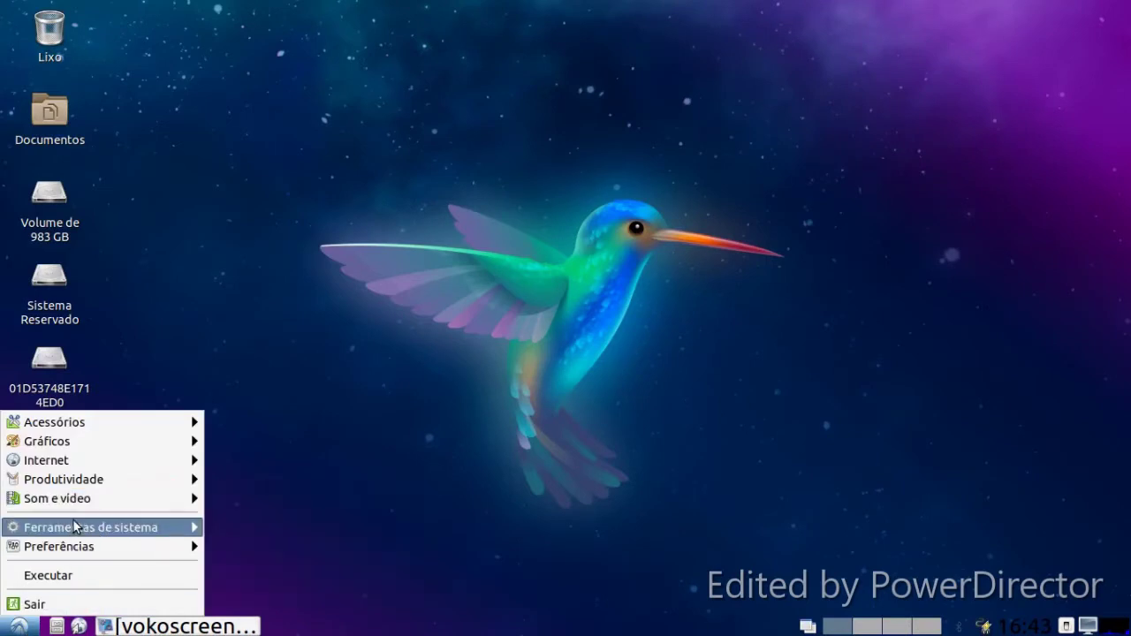
{"action": "mouse_move", "coordinate": [72, 523]}
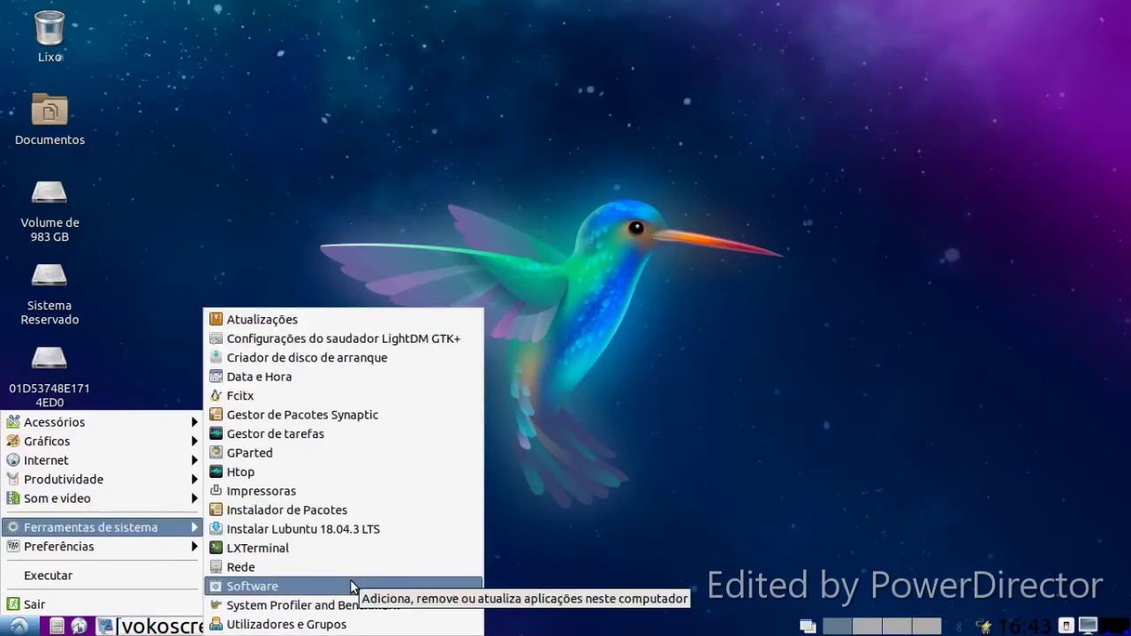
{"action": "left_click", "coordinate": [445, 606]}
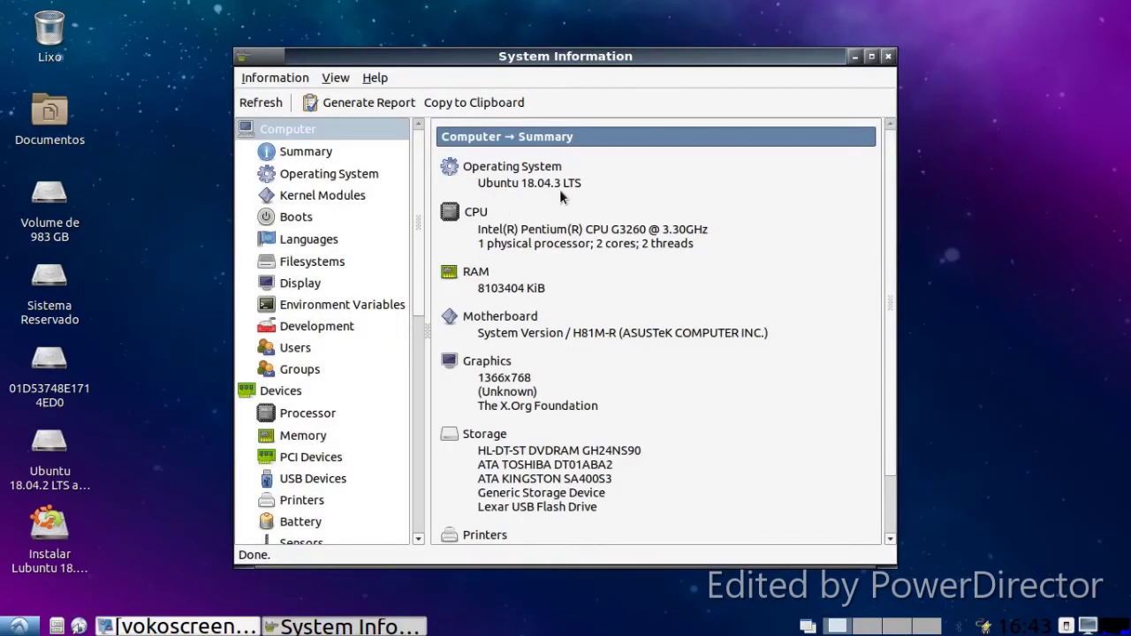
{"action": "left_click", "coordinate": [345, 152]}
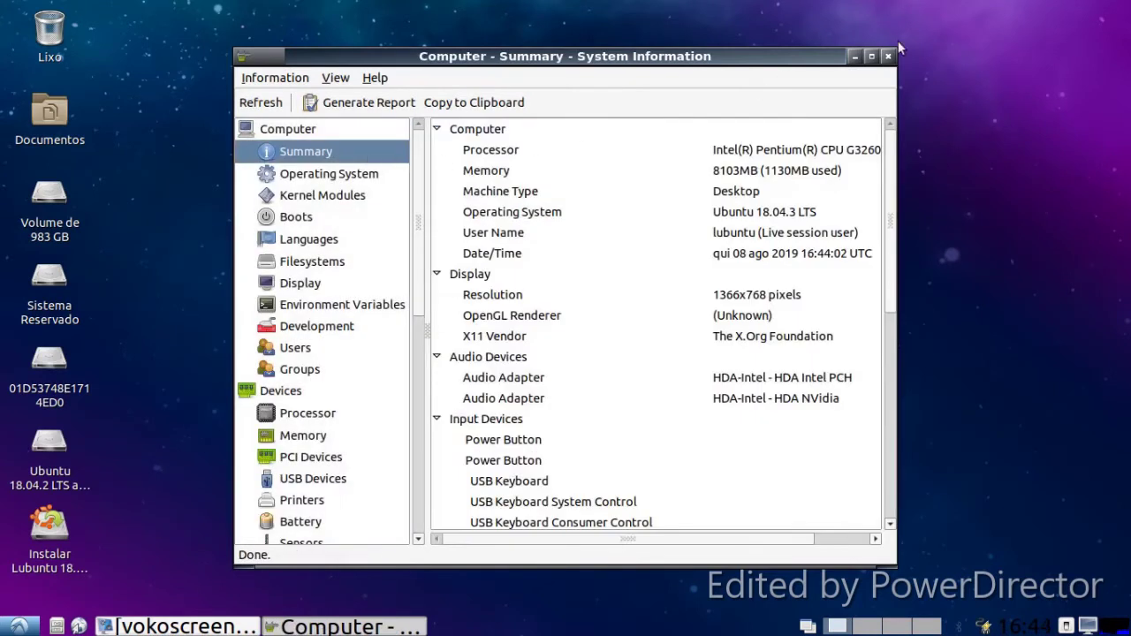
{"action": "left_click", "coordinate": [888, 57]}
Step: Look through the bundled accessories and launch the mtPaint graphic editor
{"action": "left_click", "coordinate": [19, 626]}
{"action": "mouse_move", "coordinate": [111, 546]}
{"action": "mouse_move", "coordinate": [122, 419]}
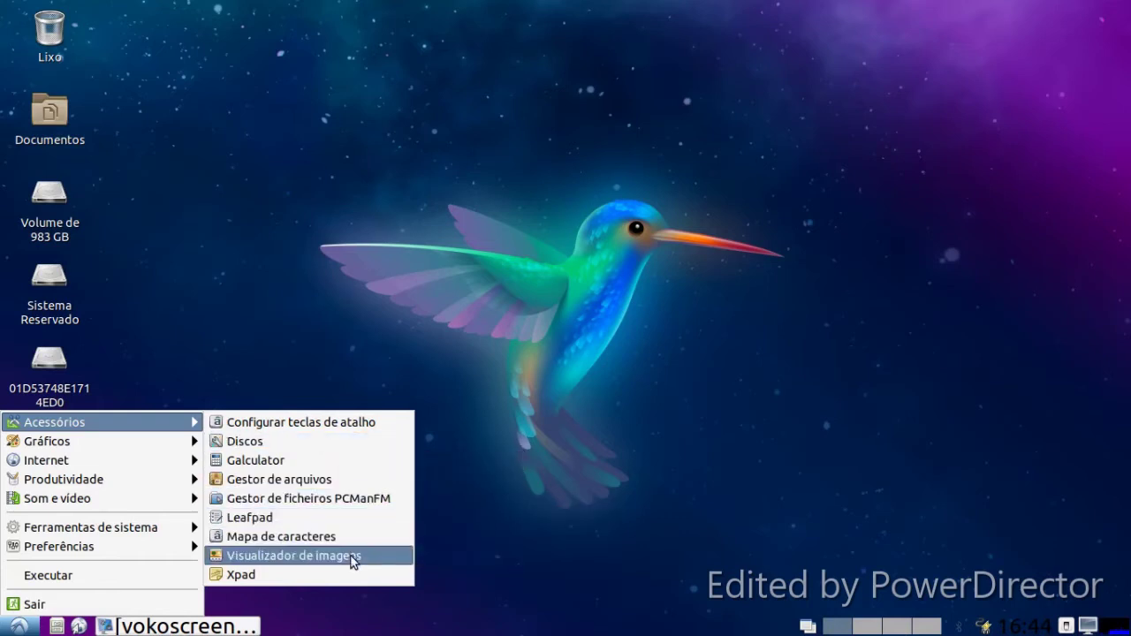
{"action": "mouse_move", "coordinate": [145, 452]}
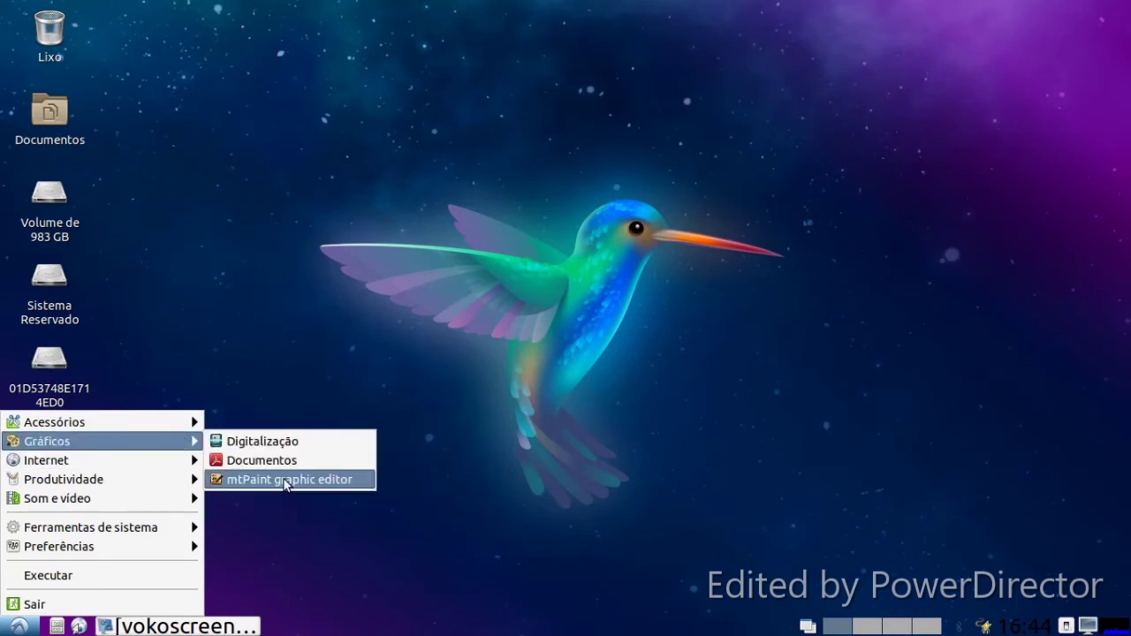
{"action": "left_click", "coordinate": [285, 484]}
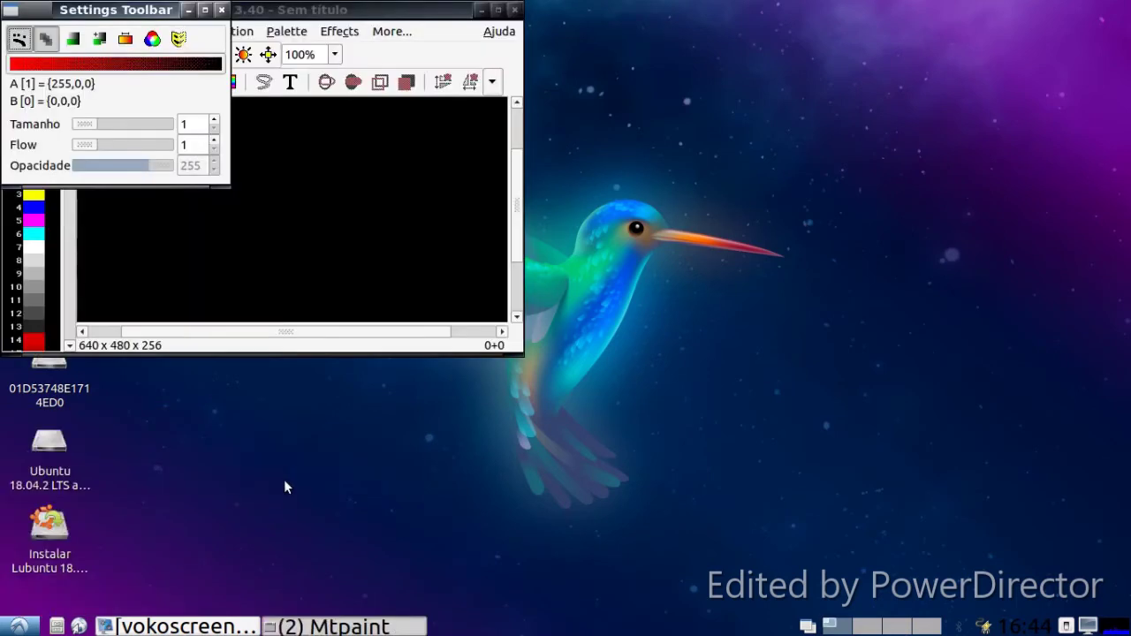
Step: Close mtPaint's Settings Toolbar, reposition the main window and mark a rectangular selection of about 199 x 97 pixels on the canvas
{"action": "left_click", "coordinate": [221, 10]}
{"action": "left_click_drag", "start_coordinate": [228, 16], "coordinate": [334, 95]}
{"action": "mouse_move", "coordinate": [268, 232]}
{"action": "left_mouse_down"}
{"action": "mouse_move", "coordinate": [263, 273]}
{"action": "mouse_move", "coordinate": [396, 359]}
{"action": "left_mouse_up"}
{"action": "left_click", "coordinate": [232, 277]}
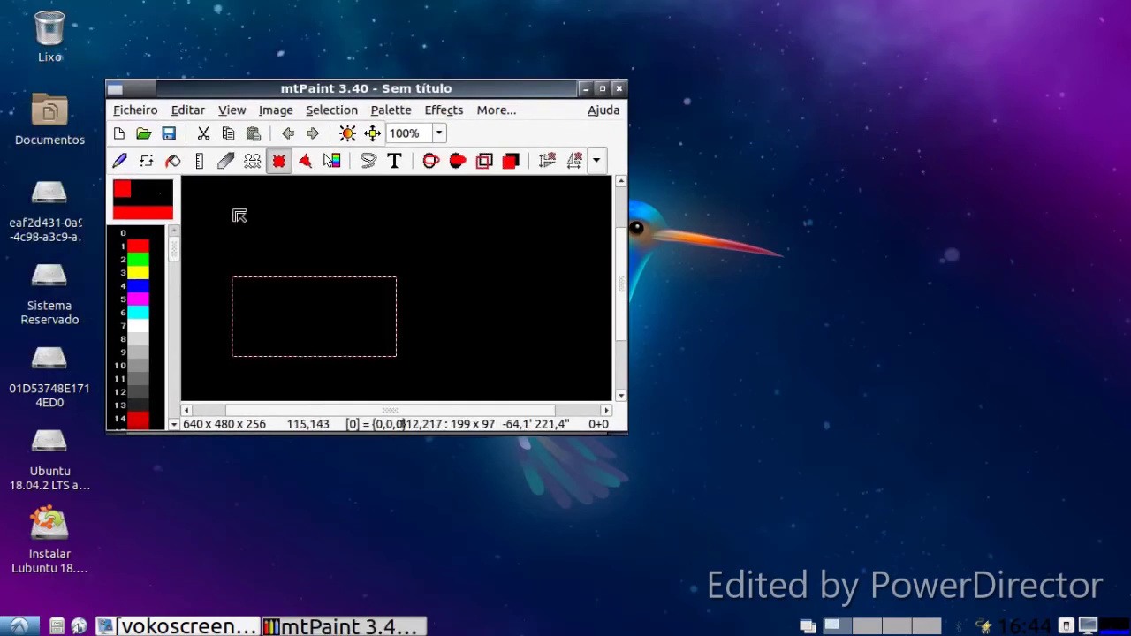
Step: Draw a wavy freehand red line across the black canvas and flood-fill the area below it with red
{"action": "left_click", "coordinate": [119, 160]}
{"action": "mouse_move", "coordinate": [258, 226]}
{"action": "left_mouse_down"}
{"action": "mouse_move", "coordinate": [277, 270]}
{"action": "mouse_move", "coordinate": [372, 275]}
{"action": "mouse_move", "coordinate": [439, 223]}
{"action": "mouse_move", "coordinate": [512, 292]}
{"action": "mouse_move", "coordinate": [564, 232]}
{"action": "mouse_move", "coordinate": [600, 261]}
{"action": "left_mouse_up"}
{"action": "left_click_drag", "start_coordinate": [259, 225], "coordinate": [164, 252]}
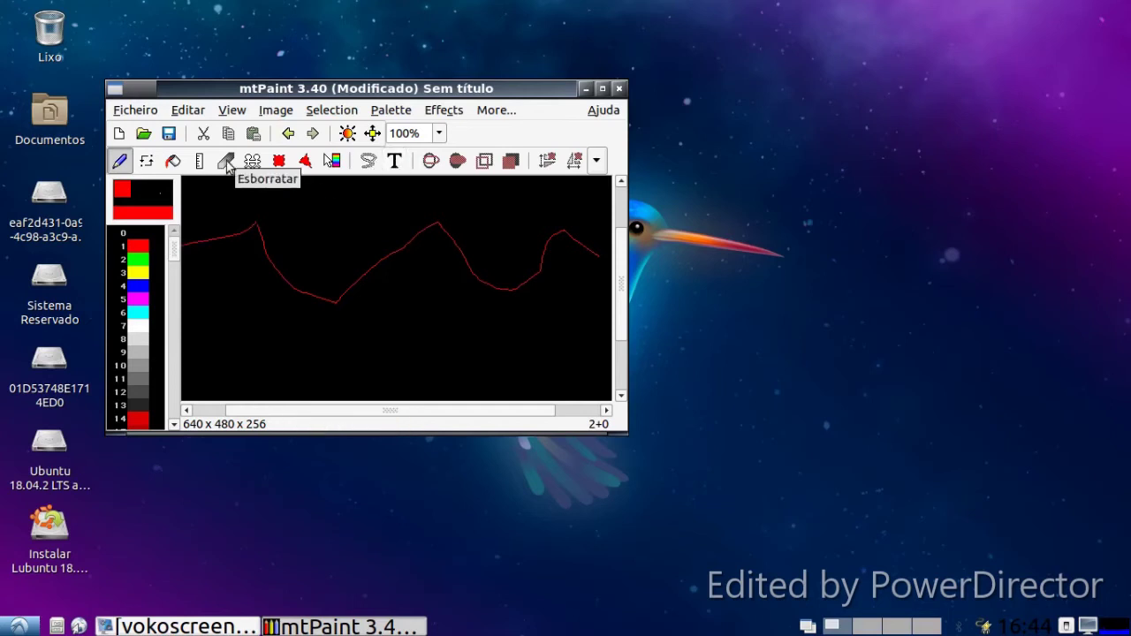
{"action": "left_click", "coordinate": [173, 159]}
{"action": "left_click", "coordinate": [251, 294]}
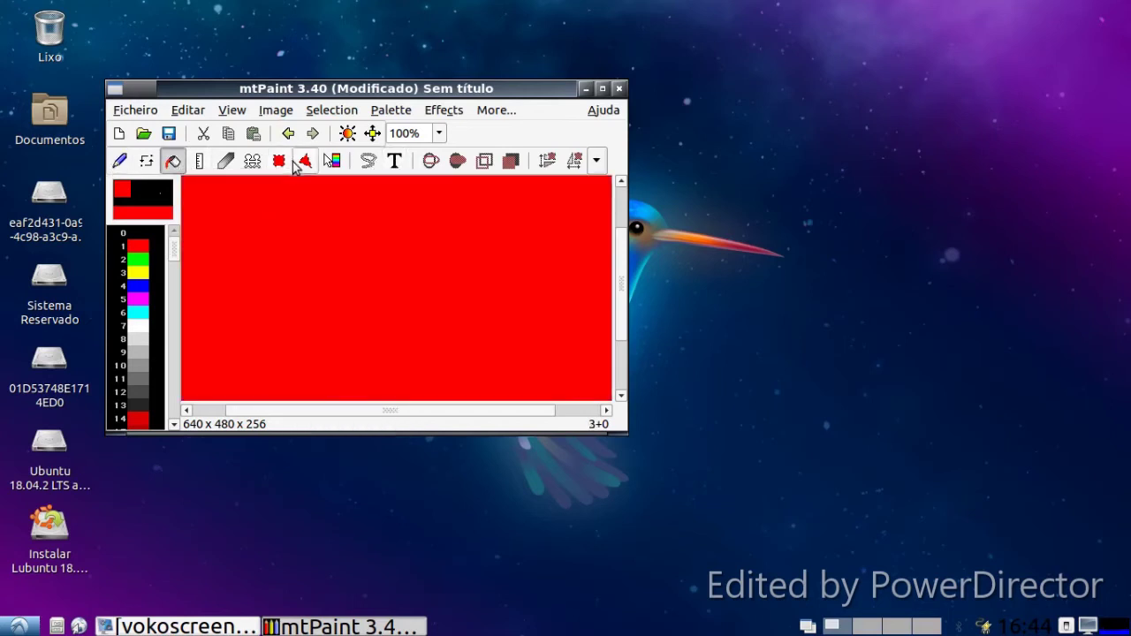
Step: Draw a wavy freehand white line across the full width of the red canvas
{"action": "left_click", "coordinate": [120, 160]}
{"action": "left_click", "coordinate": [139, 299]}
{"action": "left_click", "coordinate": [135, 327]}
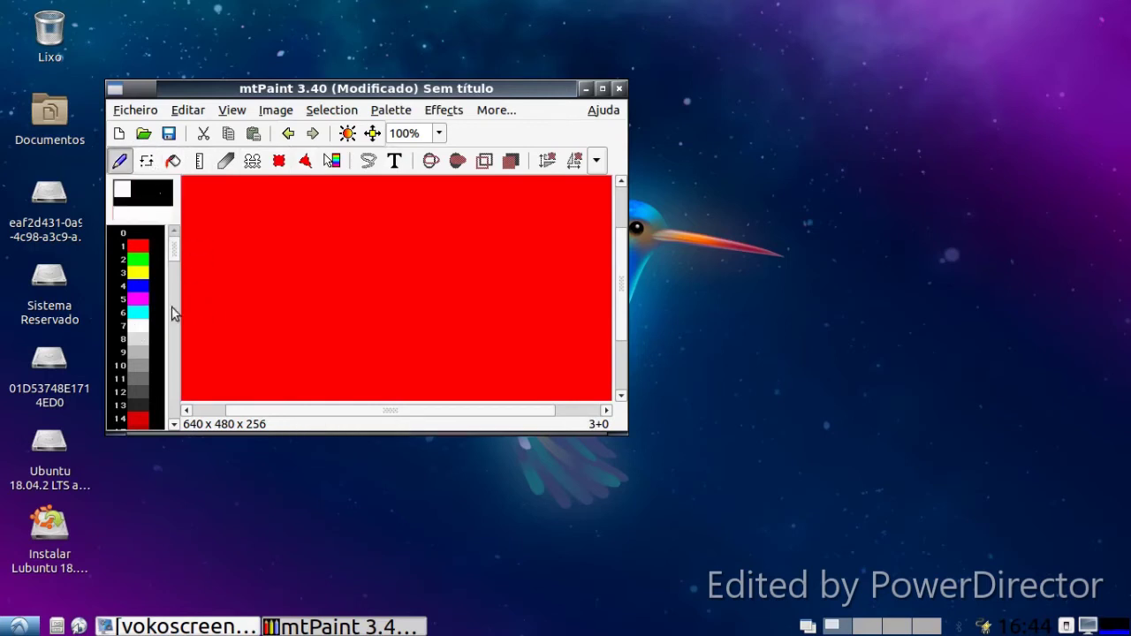
{"action": "left_click_drag", "start_coordinate": [184, 306], "coordinate": [278, 255]}
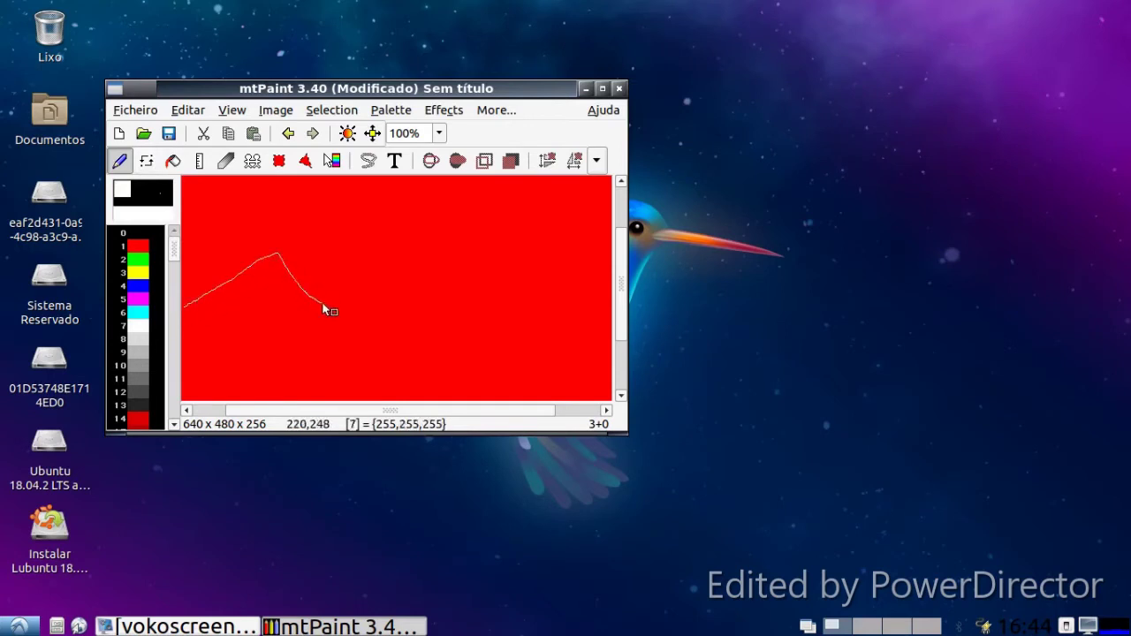
{"action": "left_click_drag", "start_coordinate": [574, 283], "coordinate": [612, 295]}
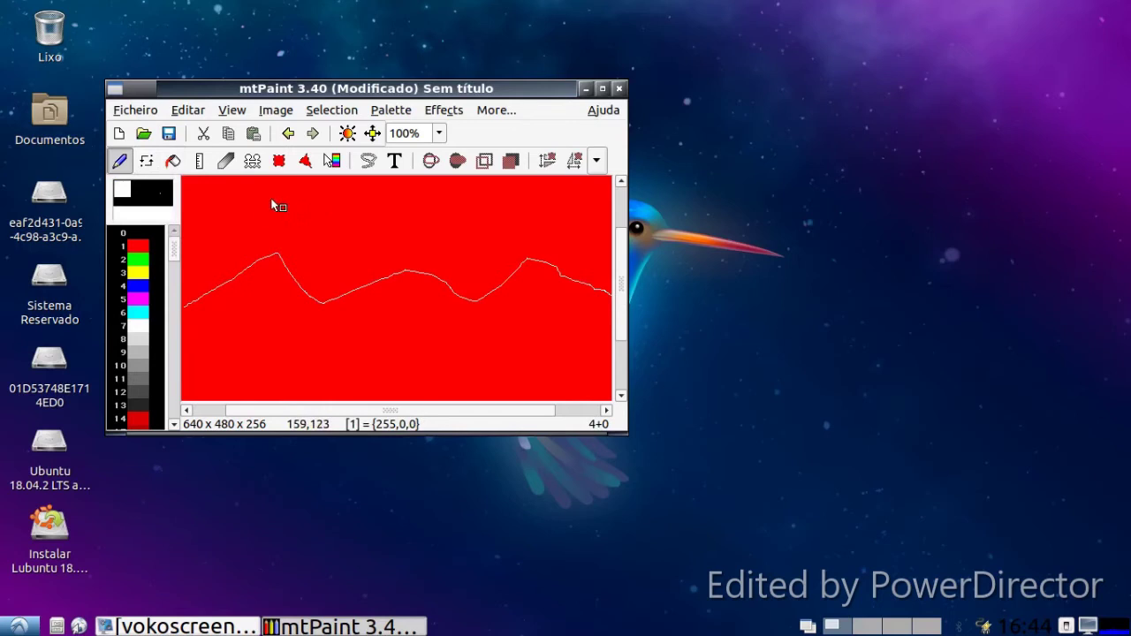
Step: Pick yellow as the drawing colour and raise the image's gamma with the colour transform
{"action": "left_click", "coordinate": [143, 263]}
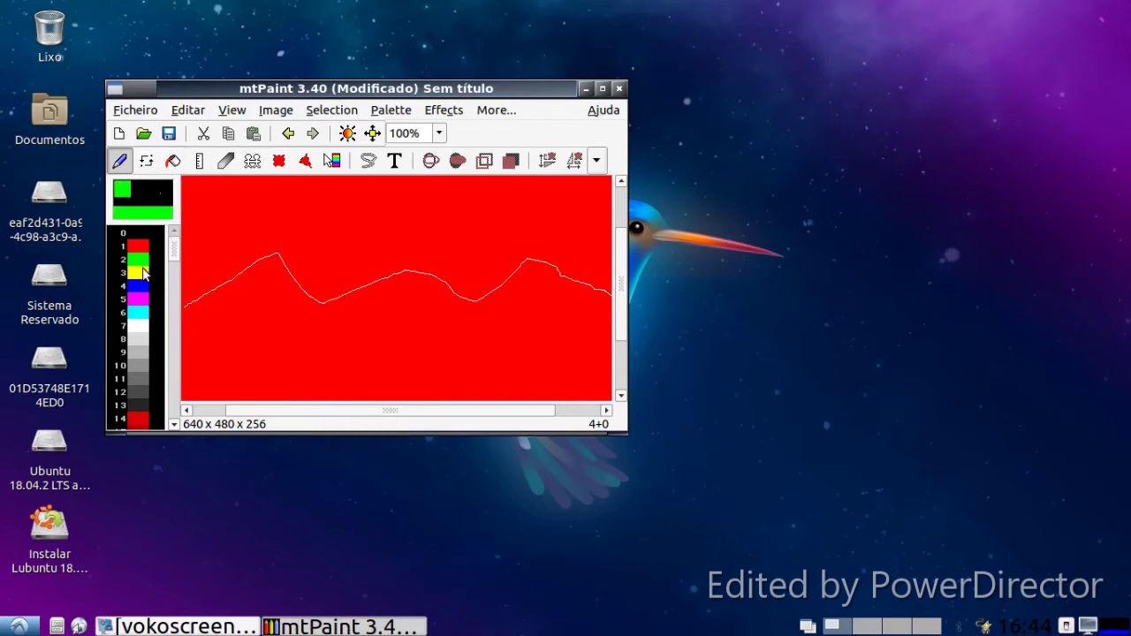
{"action": "left_click", "coordinate": [143, 273]}
{"action": "left_click", "coordinate": [351, 134]}
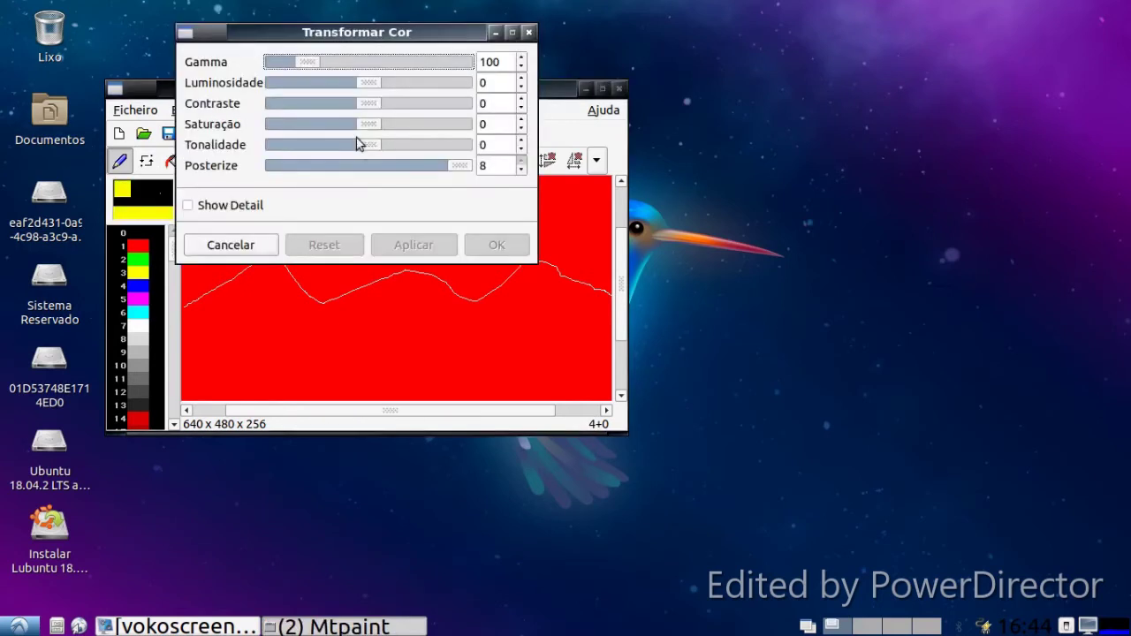
{"action": "left_click_drag", "start_coordinate": [309, 66], "coordinate": [333, 69]}
{"action": "left_click", "coordinate": [479, 244]}
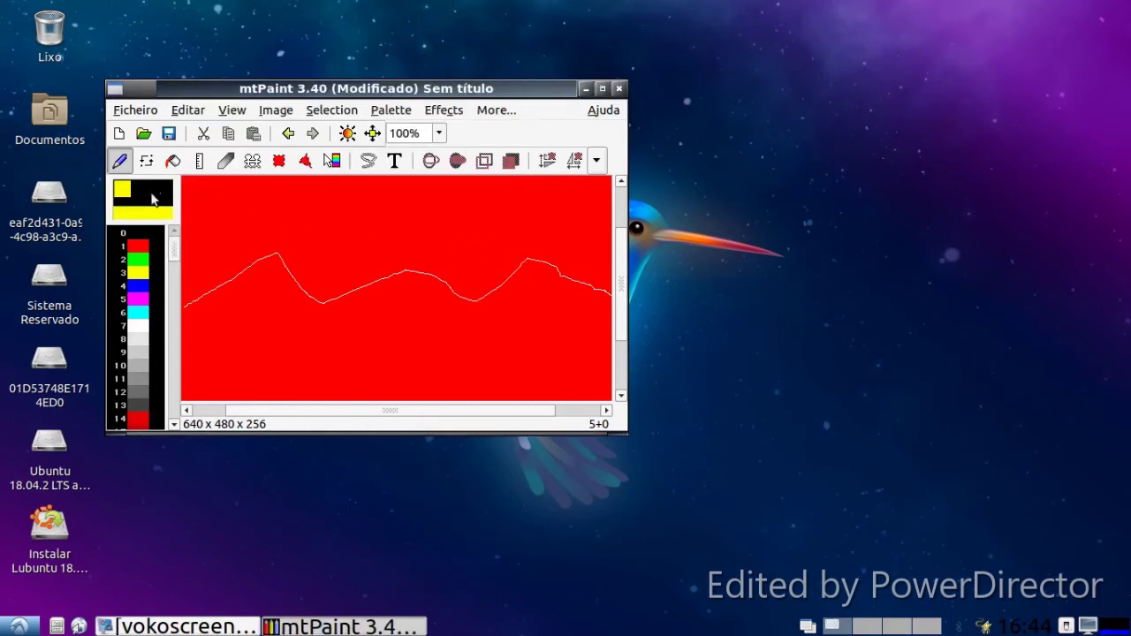
Step: Flood-fill the red canvas areas with yellow and close mtPaint, discarding the unsaved changes
{"action": "left_click", "coordinate": [148, 163]}
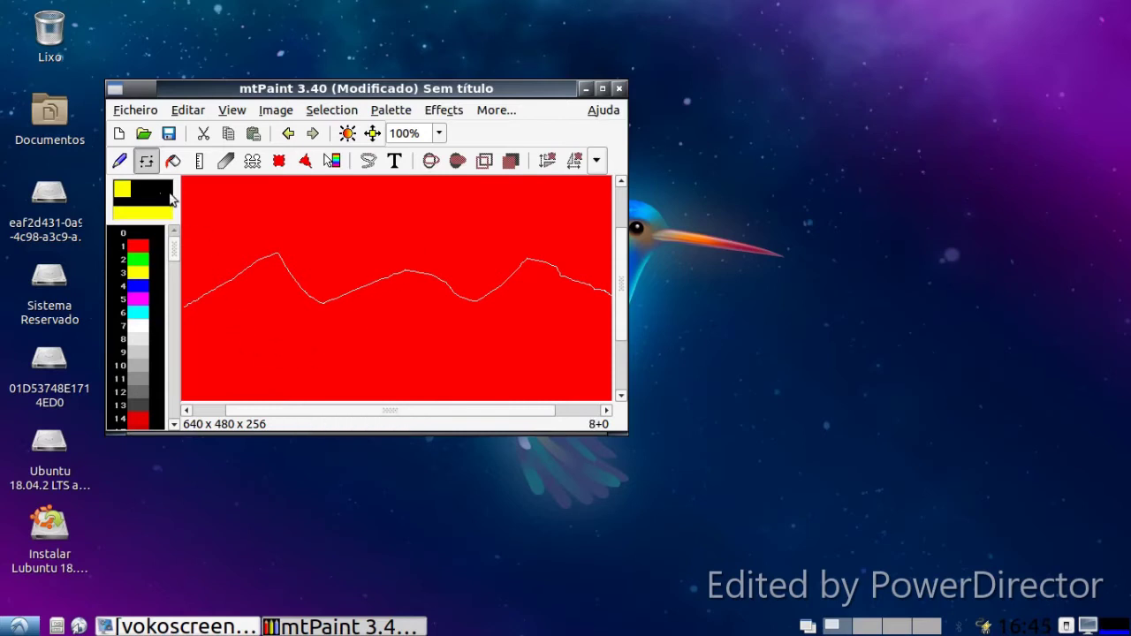
{"action": "left_click", "coordinate": [173, 160]}
{"action": "left_click", "coordinate": [279, 316]}
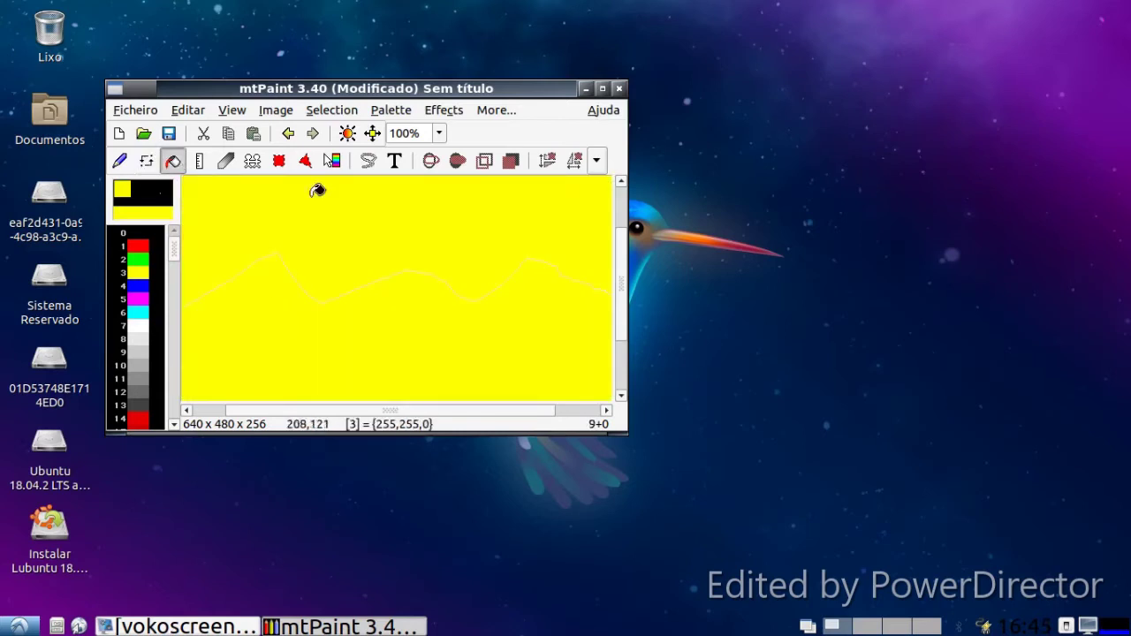
{"action": "left_click", "coordinate": [618, 88]}
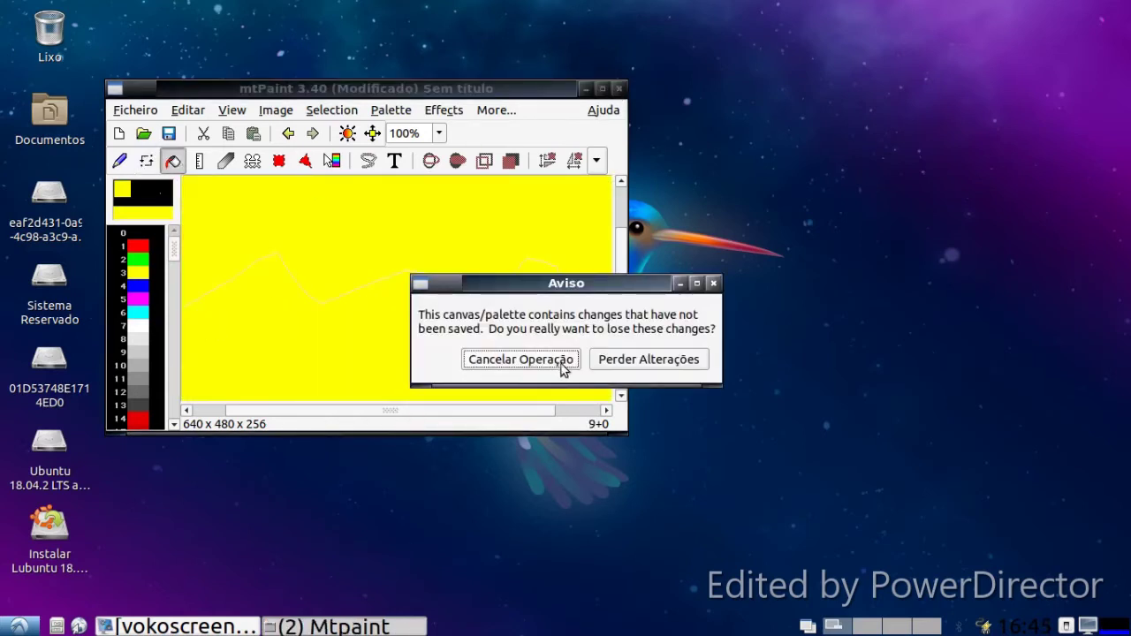
{"action": "left_click", "coordinate": [613, 360]}
Step: Launch the Software application from the system tools
{"action": "left_click", "coordinate": [20, 626]}
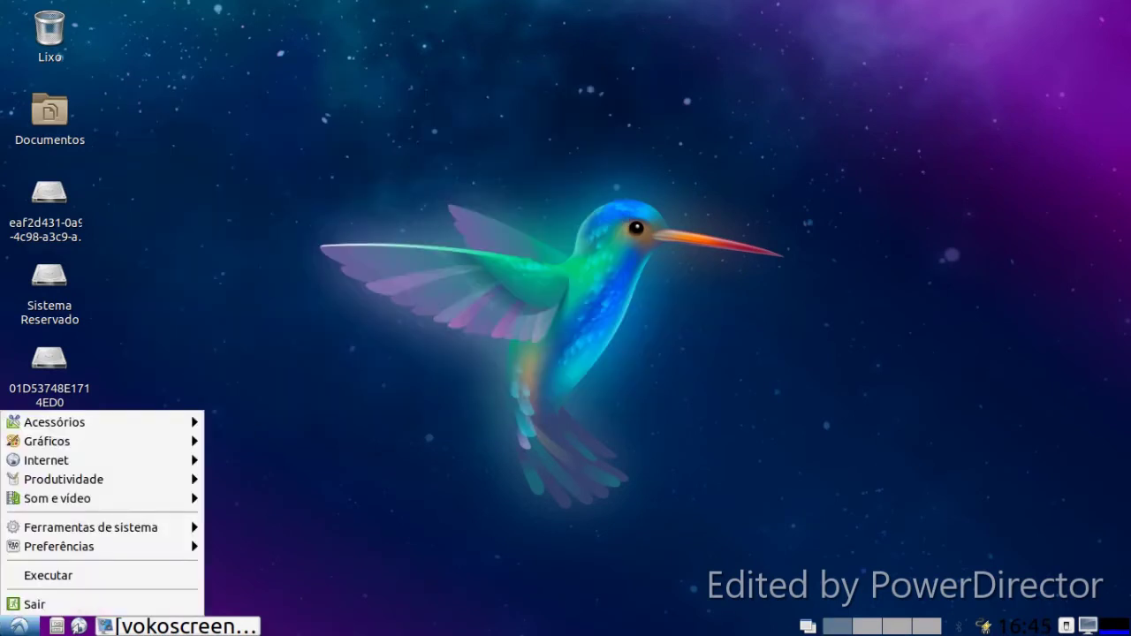
{"action": "mouse_move", "coordinate": [50, 498]}
{"action": "mouse_move", "coordinate": [89, 527]}
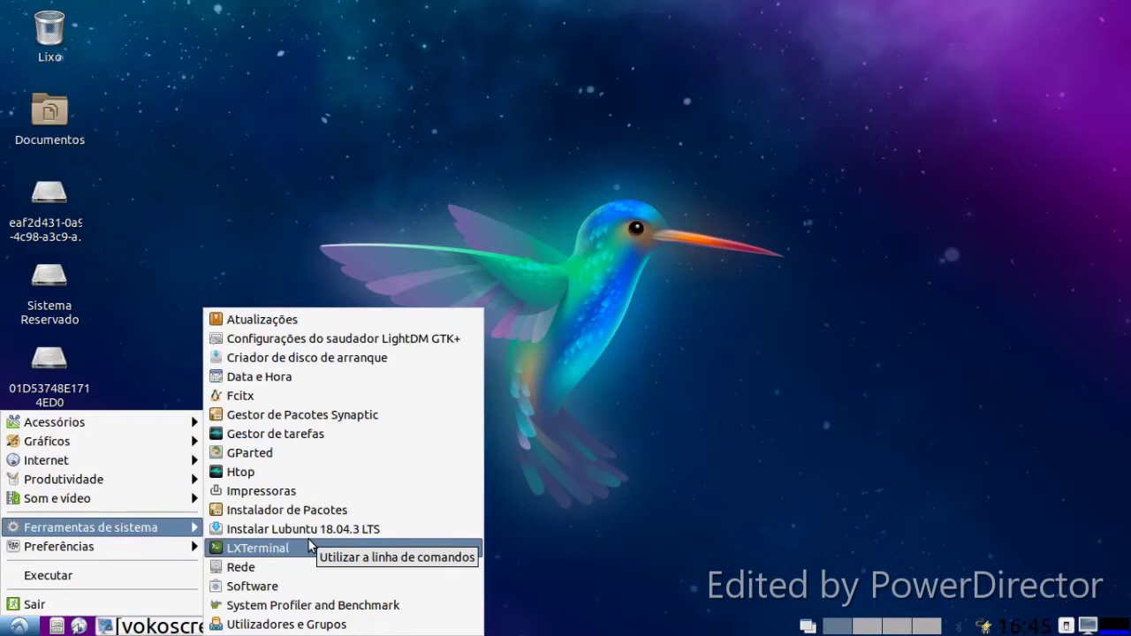
{"action": "left_click", "coordinate": [304, 585]}
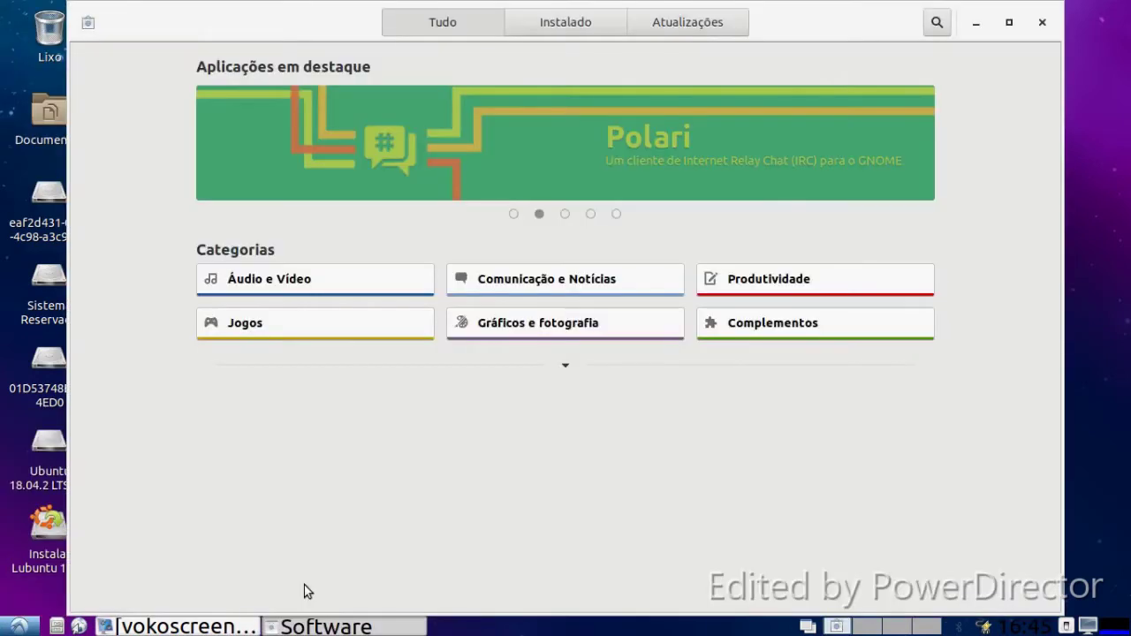
Step: Browse the installed applications, check the updates page, and close the Software application
{"action": "left_click", "coordinate": [541, 31]}
{"action": "scroll", "coordinate": [401, 265], "scroll_direction": "down", "scroll_amount": 3}
{"action": "scroll", "coordinate": [401, 277], "scroll_direction": "down", "scroll_amount": 3}
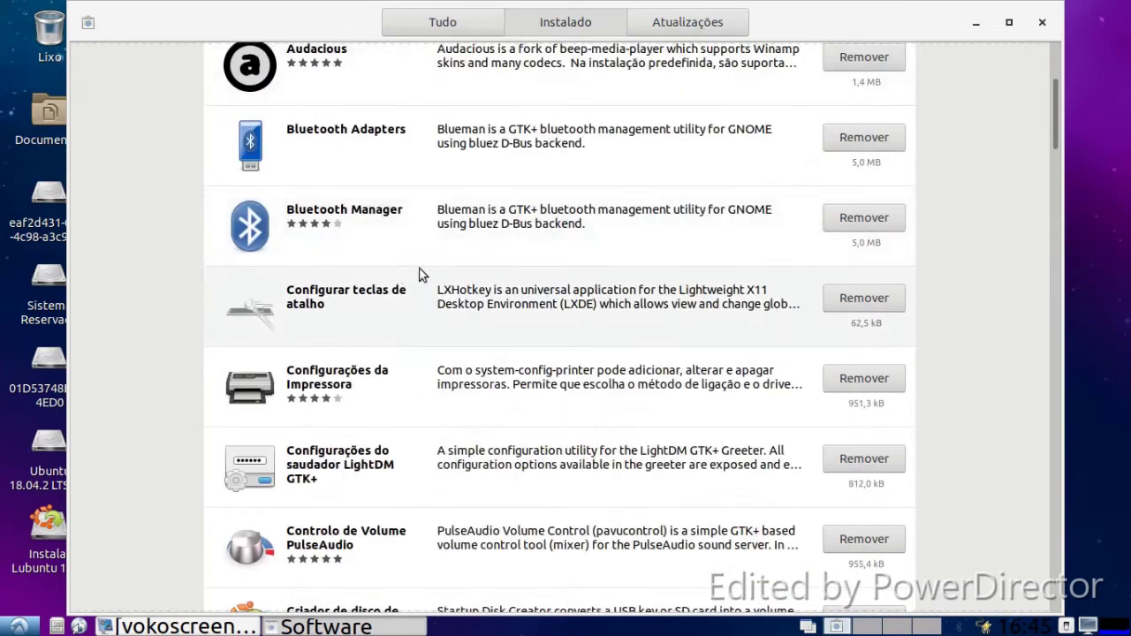
{"action": "left_click", "coordinate": [676, 24]}
{"action": "left_click_drag", "start_coordinate": [386, 22], "coordinate": [269, 41]}
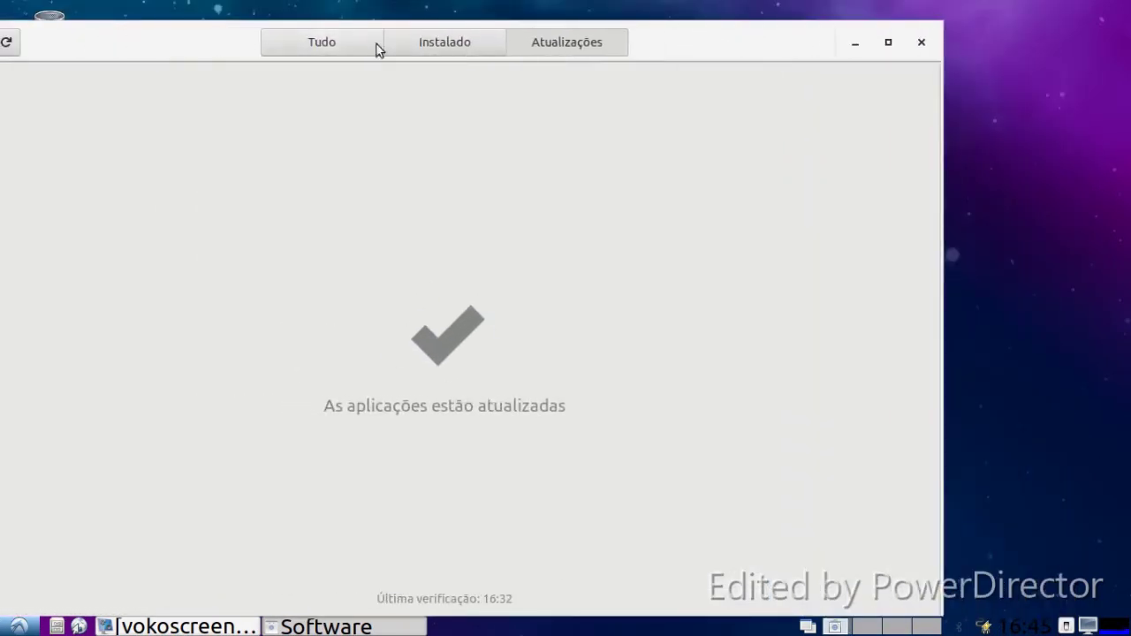
{"action": "left_click", "coordinate": [926, 44]}
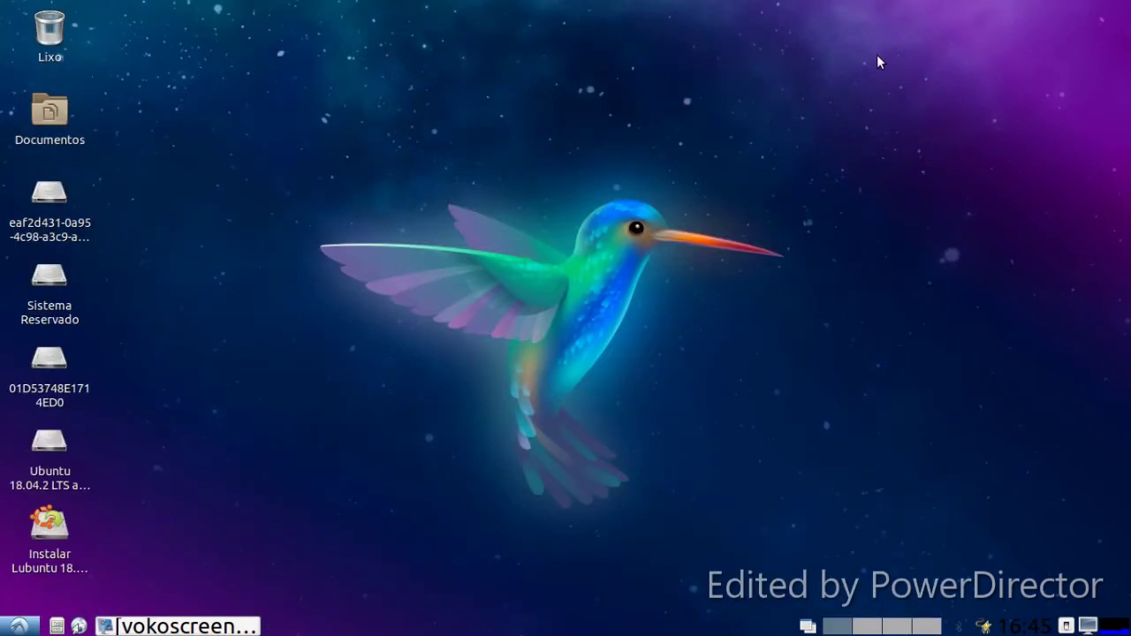
{"action": "right_click", "coordinate": [52, 192]}
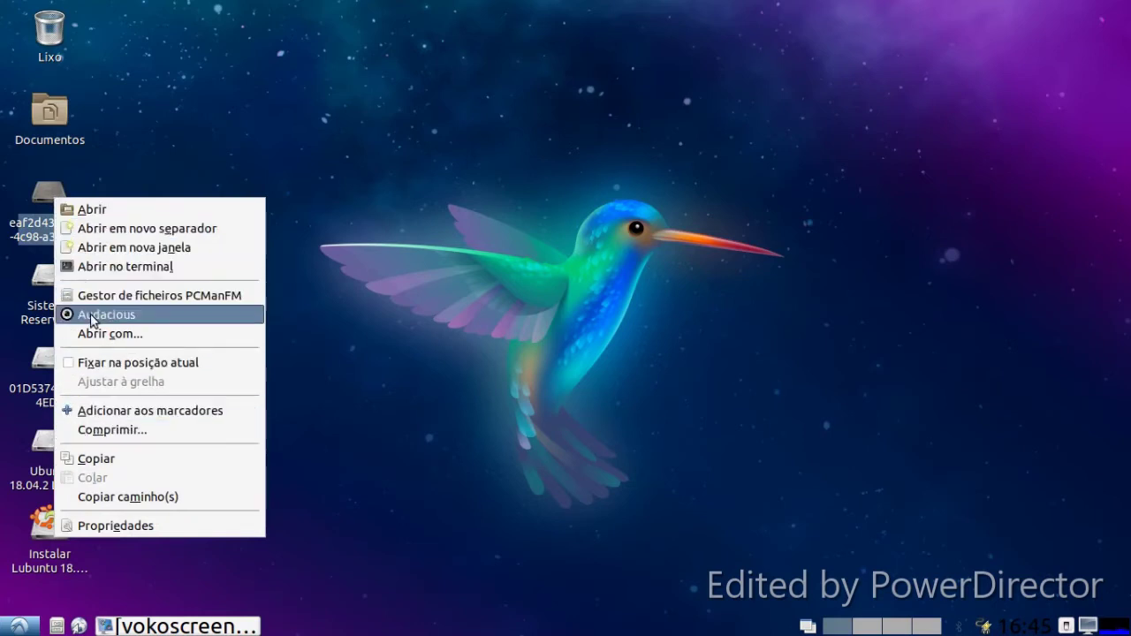
{"action": "left_click", "coordinate": [318, 542]}
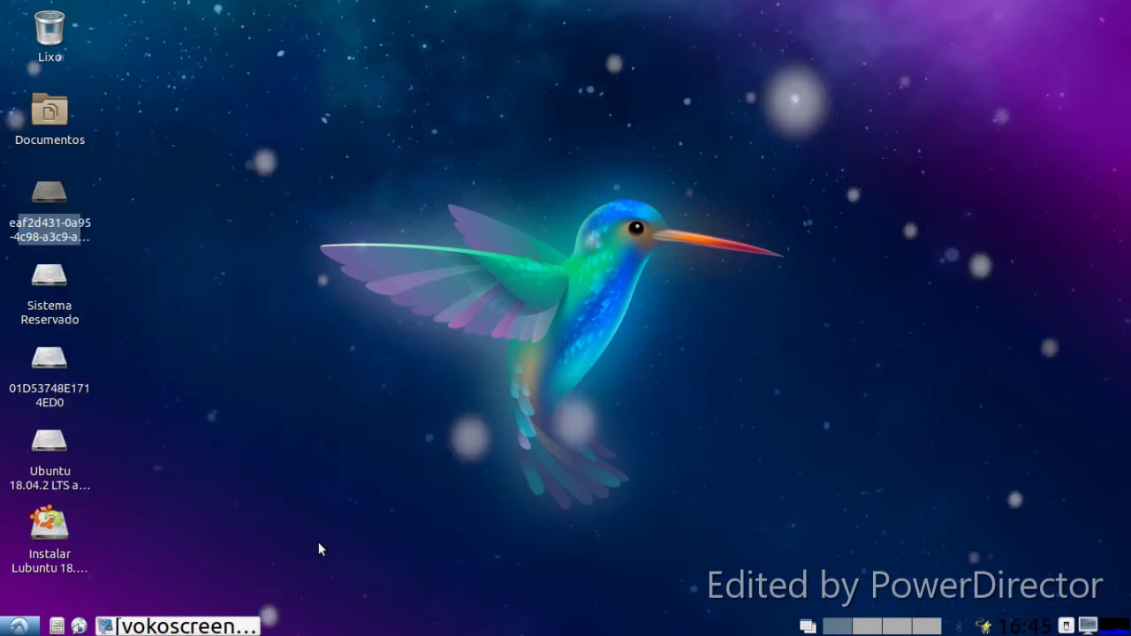
Step: Launch the Openbox configuration manager from the preferences
{"action": "left_click", "coordinate": [19, 625]}
{"action": "mouse_move", "coordinate": [9, 552]}
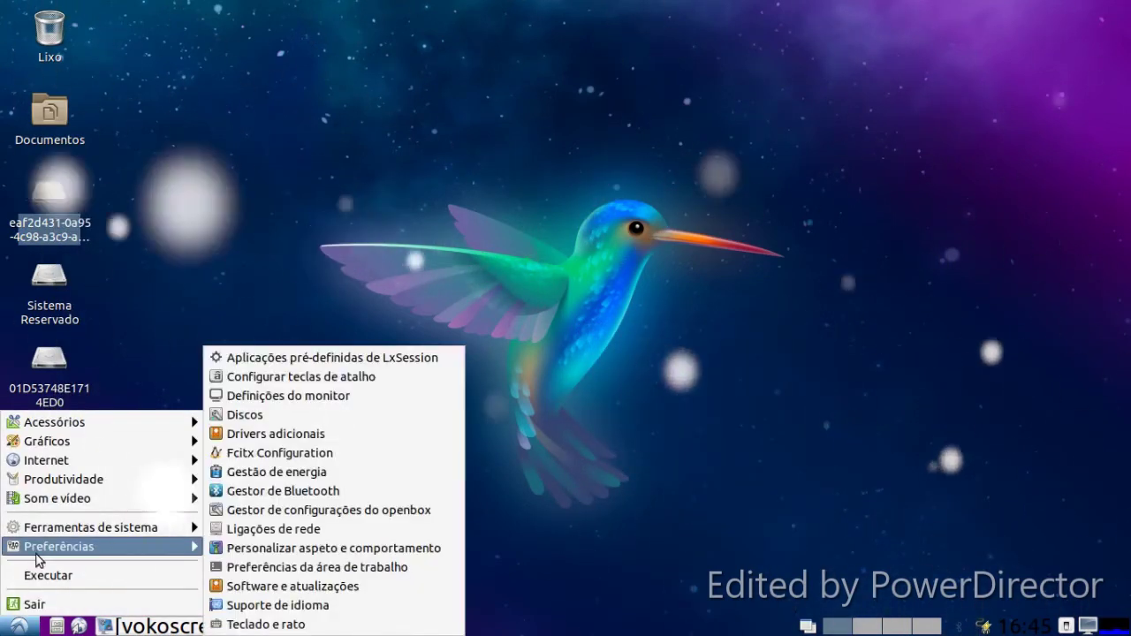
{"action": "left_click", "coordinate": [312, 510]}
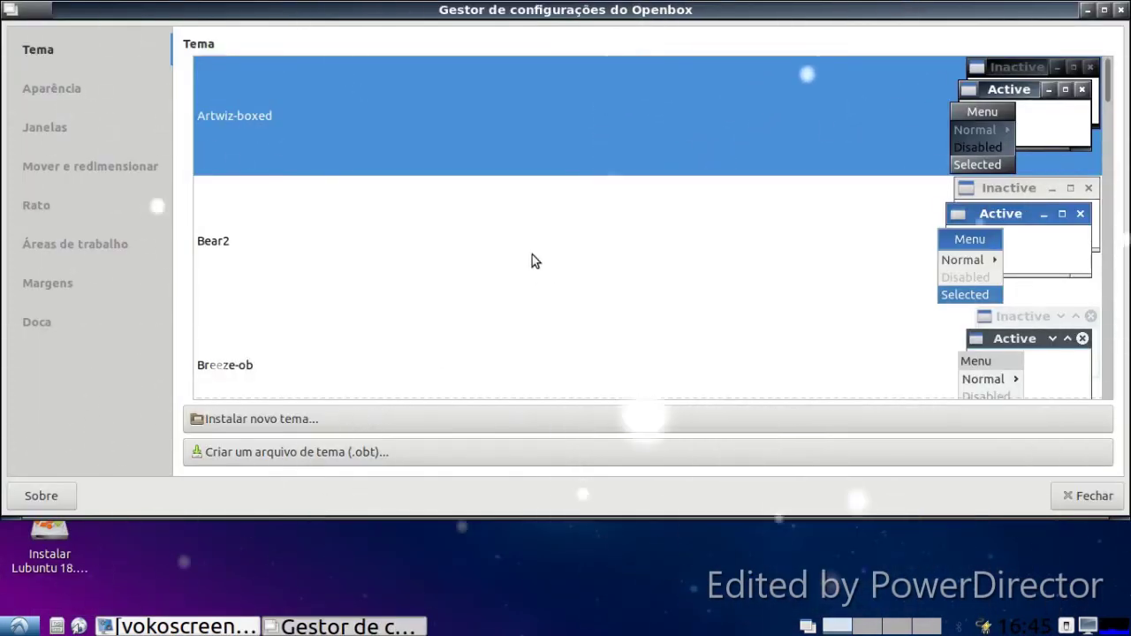
Step: Look through the Openbox settings for appearance, windows, moving and resizing, mouse, desktops and dock, and return to the themes
{"action": "left_click", "coordinate": [35, 88]}
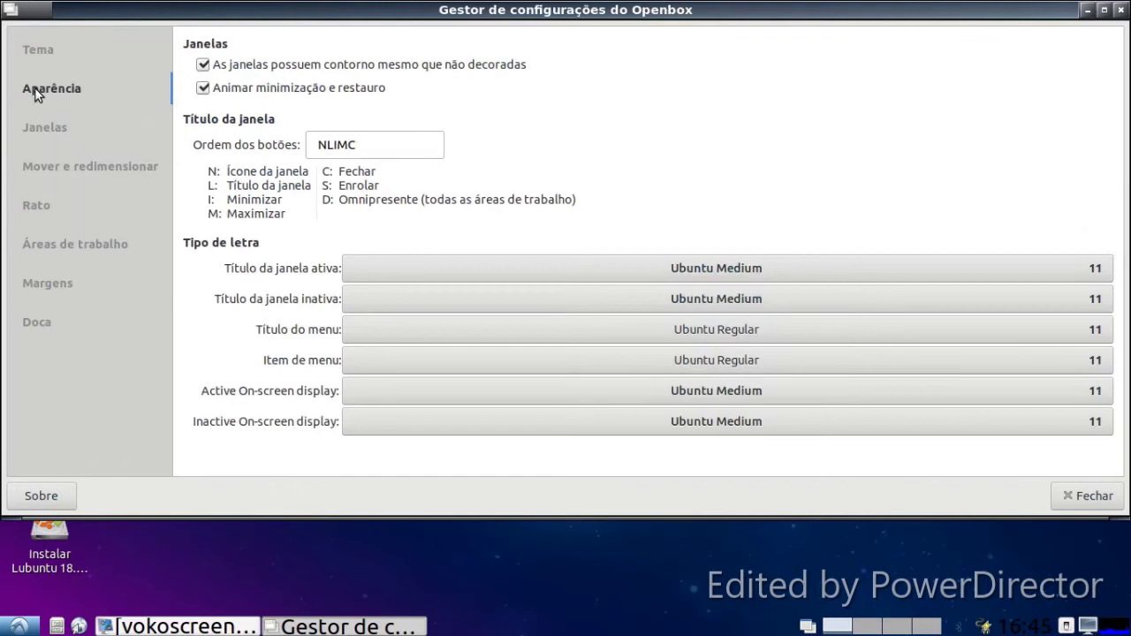
{"action": "left_click", "coordinate": [59, 136]}
{"action": "left_click", "coordinate": [60, 167]}
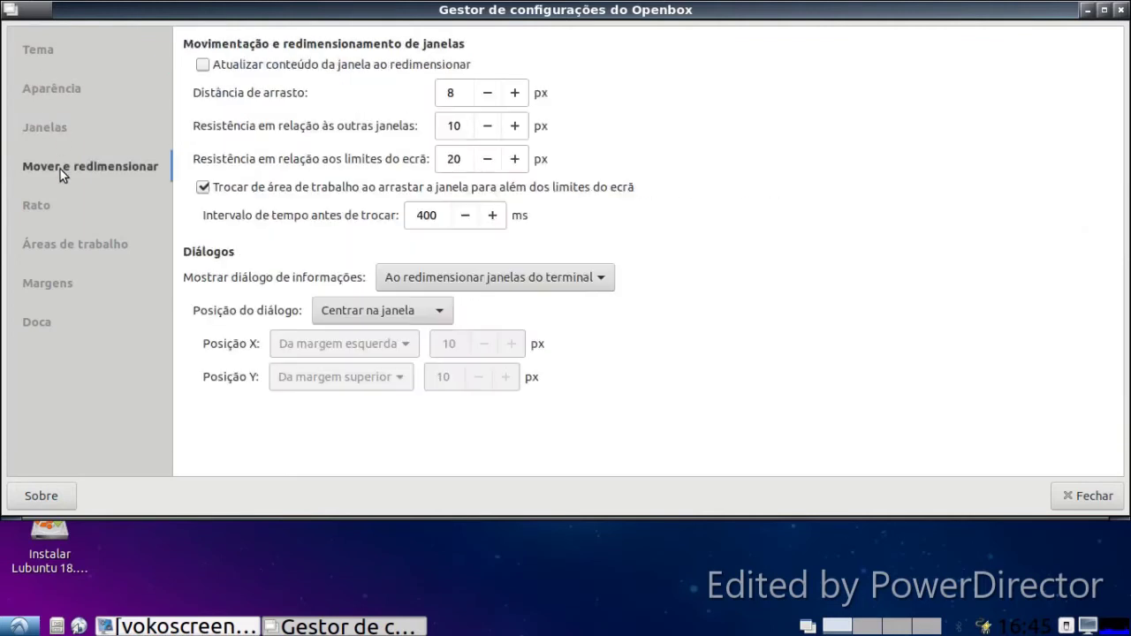
{"action": "left_click", "coordinate": [60, 211]}
{"action": "left_click", "coordinate": [65, 248]}
{"action": "left_click", "coordinate": [22, 321]}
{"action": "left_click", "coordinate": [30, 88]}
{"action": "left_click", "coordinate": [35, 53]}
Step: Try the Bear2, Breeze-ob and Clearlooks window themes one after another
{"action": "left_click", "coordinate": [1074, 215]}
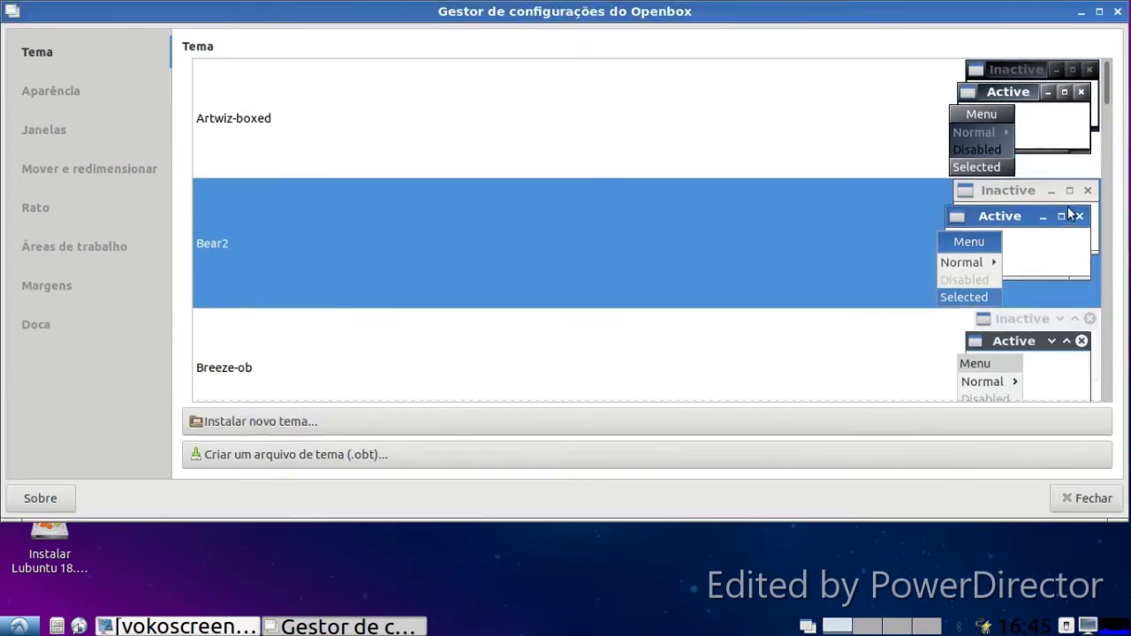
{"action": "scroll", "coordinate": [1025, 238], "scroll_direction": "down", "scroll_amount": 2}
{"action": "left_click", "coordinate": [1035, 223]}
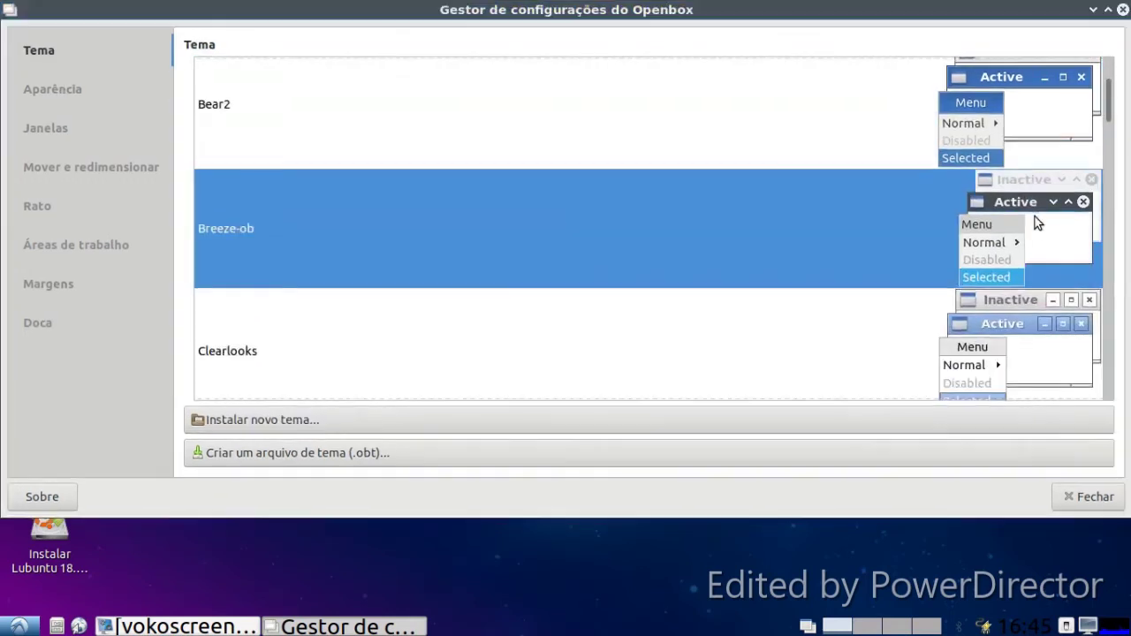
{"action": "scroll", "coordinate": [1027, 293], "scroll_direction": "down", "scroll_amount": 2}
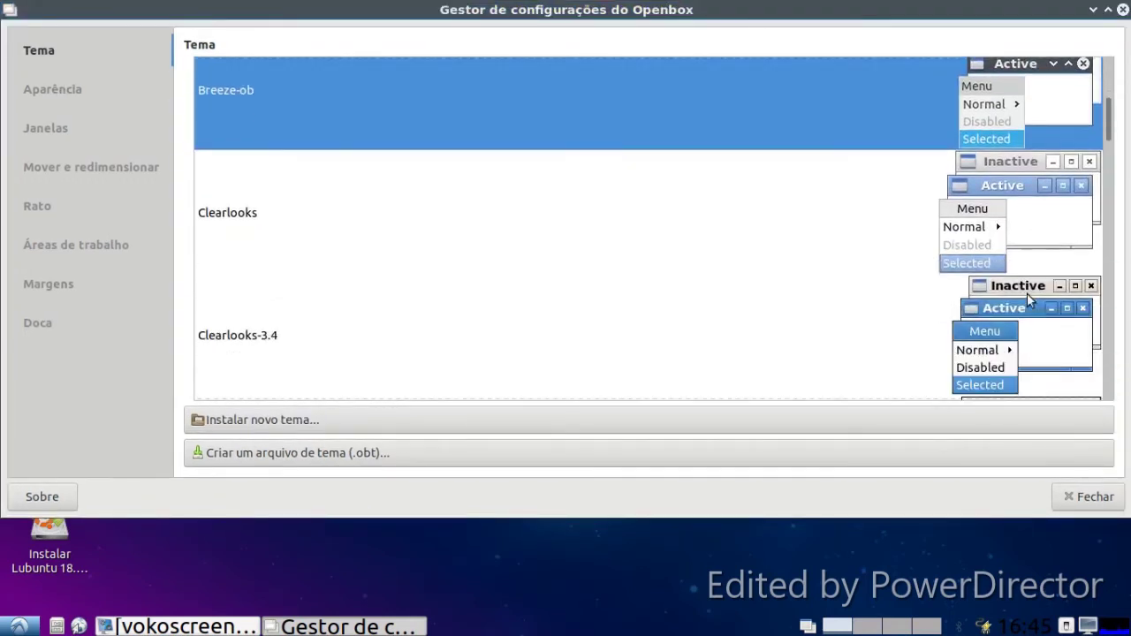
{"action": "left_click", "coordinate": [1057, 191]}
Step: Try the Clearlooks-Olive and Lubuntu Arc window themes, checking the application menu's look with each
{"action": "scroll", "coordinate": [1041, 283], "scroll_direction": "down", "scroll_amount": 3}
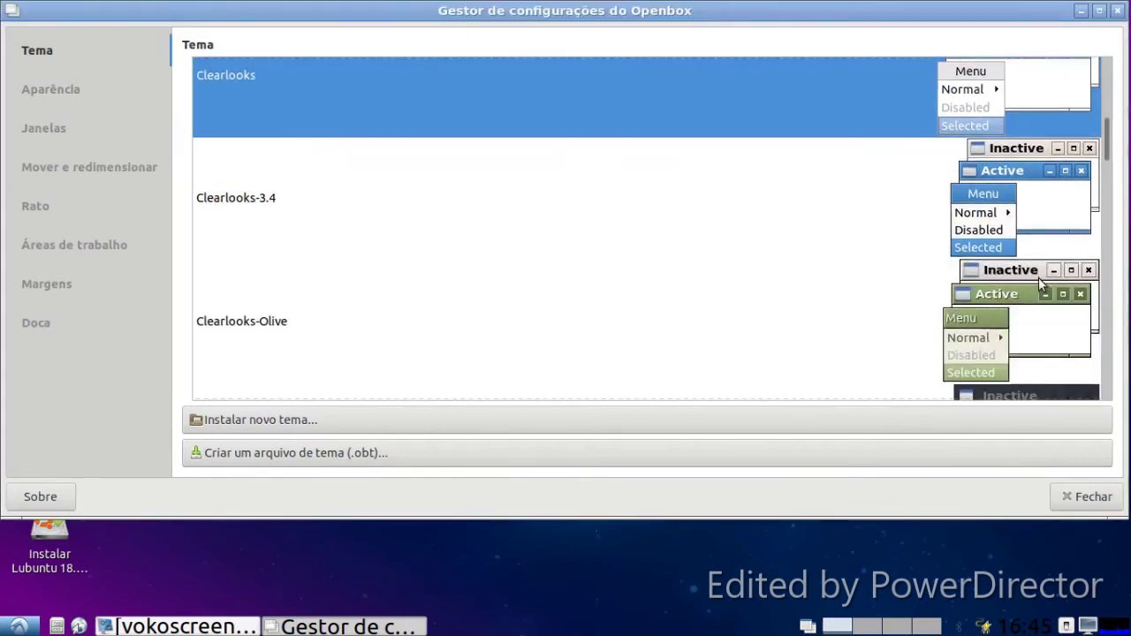
{"action": "left_click", "coordinate": [1023, 320]}
{"action": "left_click", "coordinate": [20, 626]}
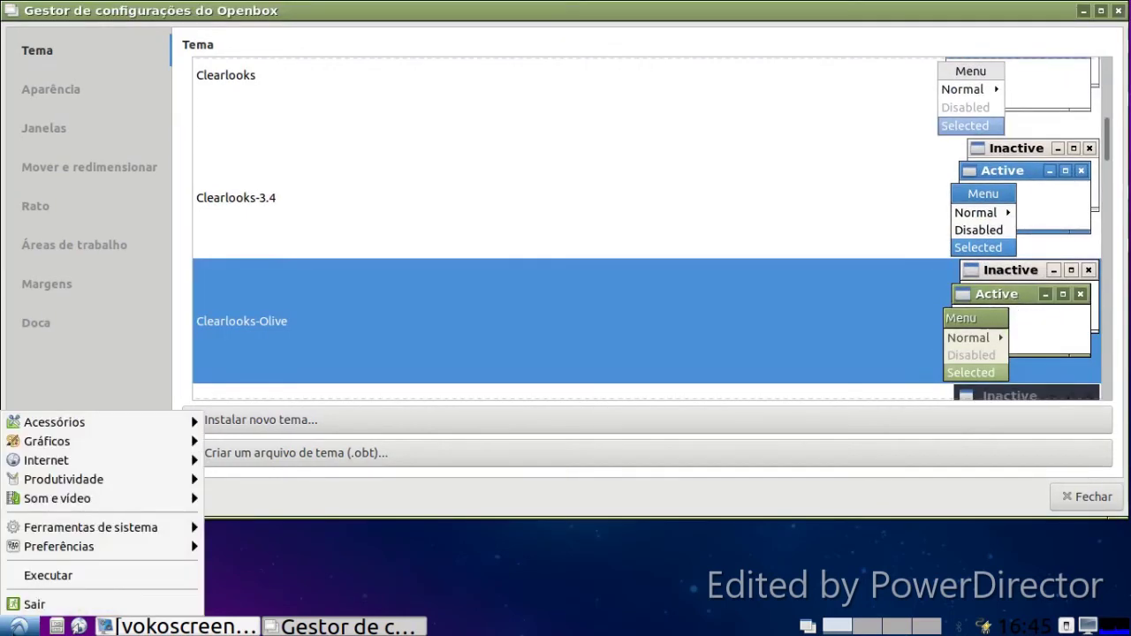
{"action": "left_click", "coordinate": [634, 500]}
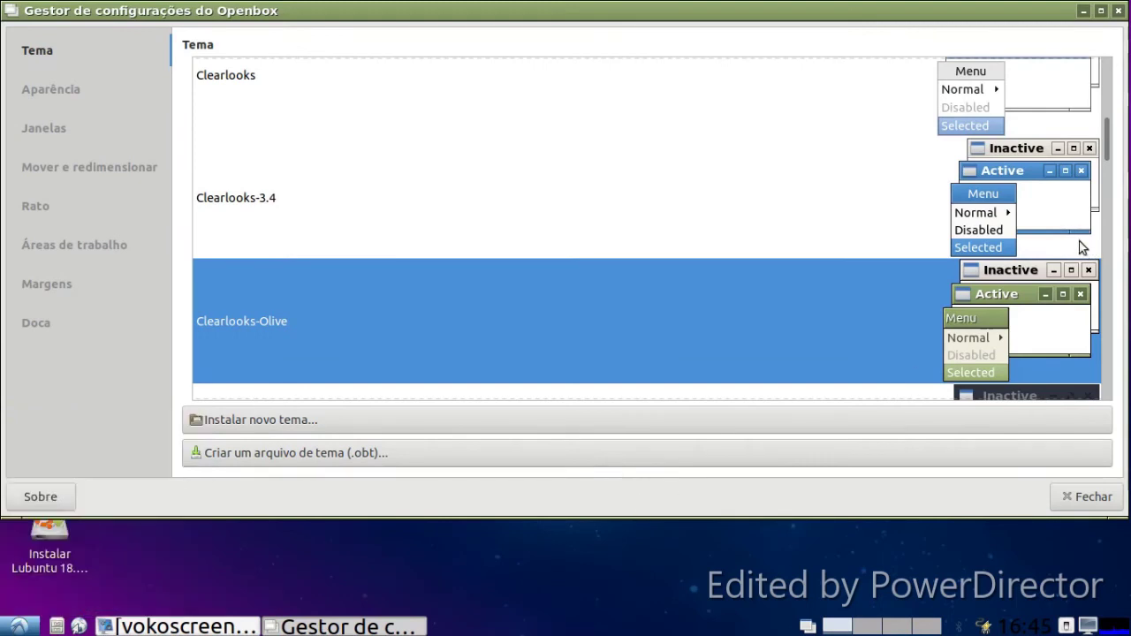
{"action": "scroll", "coordinate": [1077, 243], "scroll_direction": "down", "scroll_amount": 3}
{"action": "left_click", "coordinate": [1063, 285]}
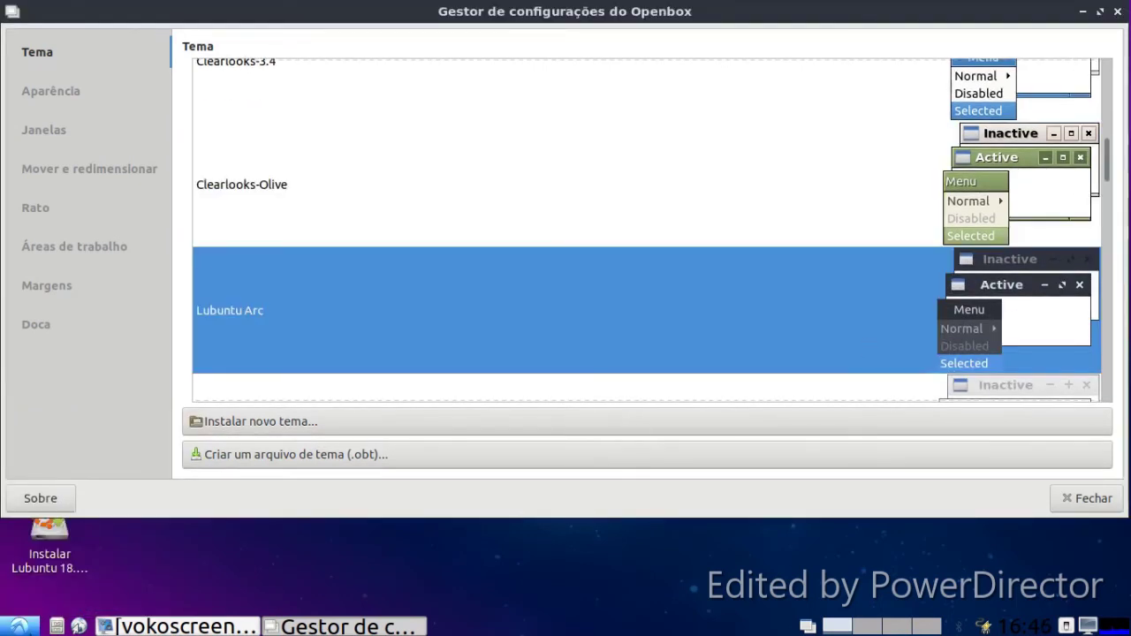
{"action": "left_click", "coordinate": [20, 627]}
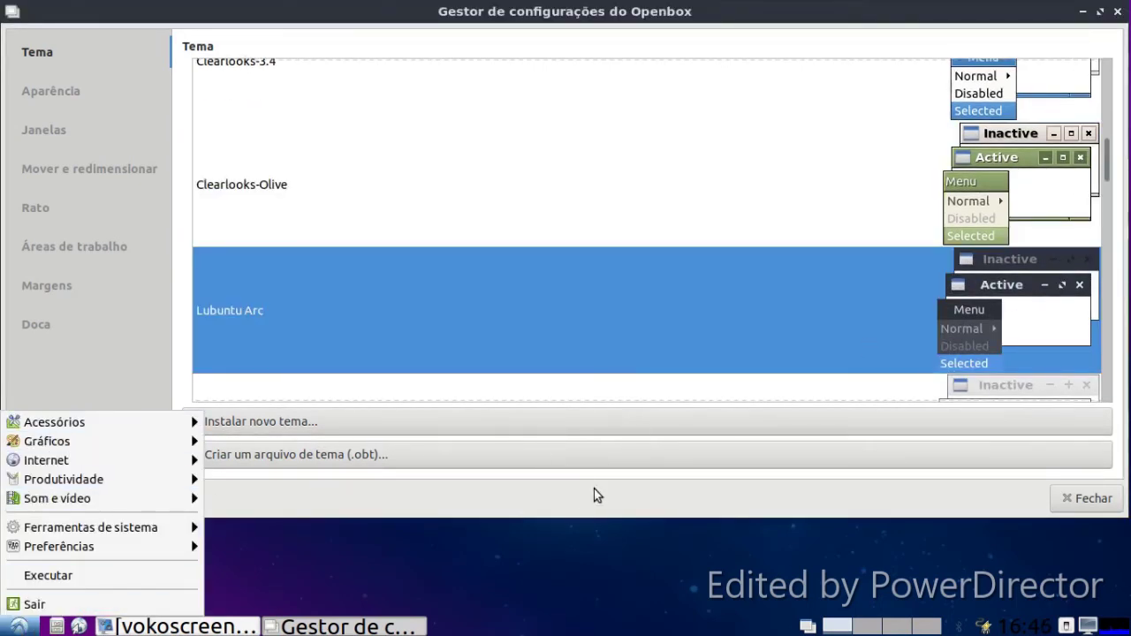
{"action": "left_click", "coordinate": [1004, 343]}
Step: Try to install a new Openbox theme from the Avidity-Suru-Dusk and Sleek folders in Transferências
{"action": "left_click", "coordinate": [429, 433]}
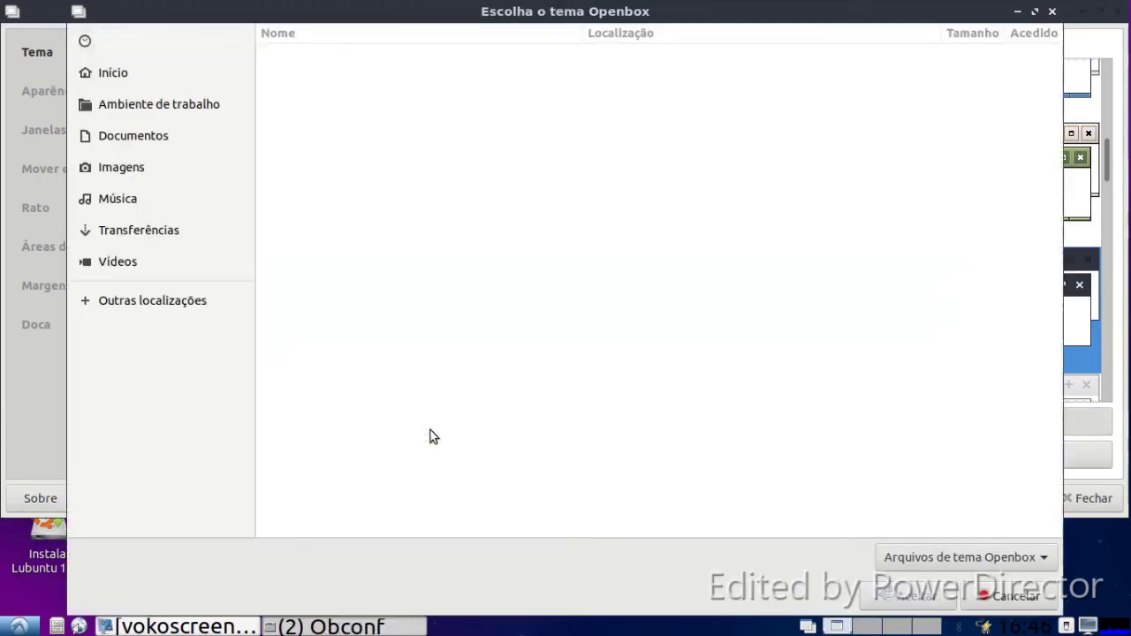
{"action": "left_click", "coordinate": [129, 228]}
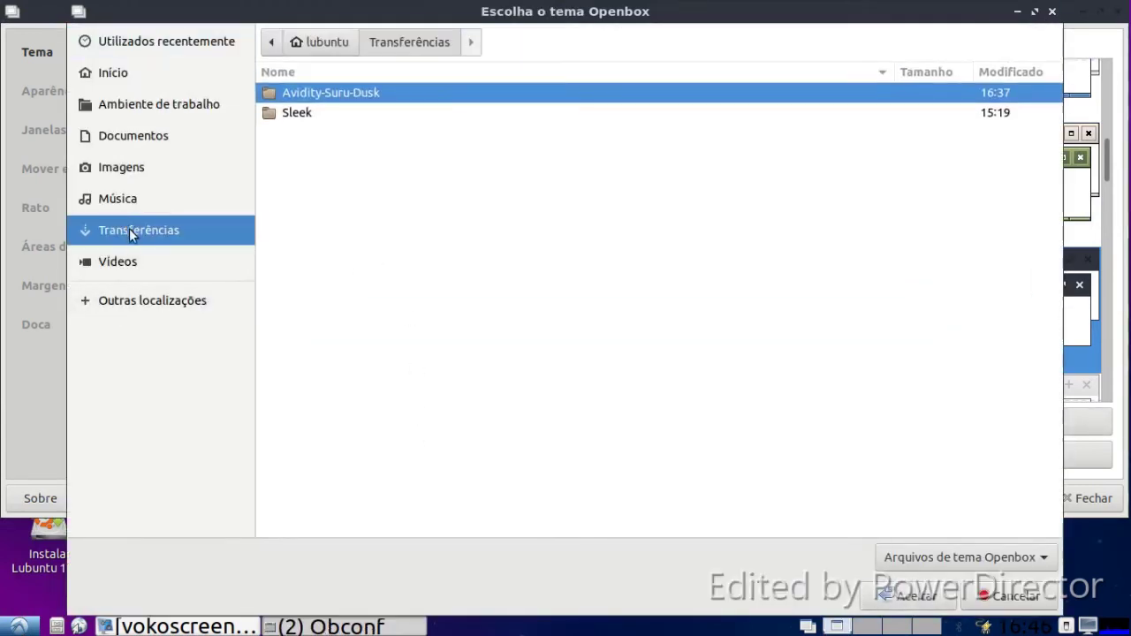
{"action": "double_click", "coordinate": [294, 96]}
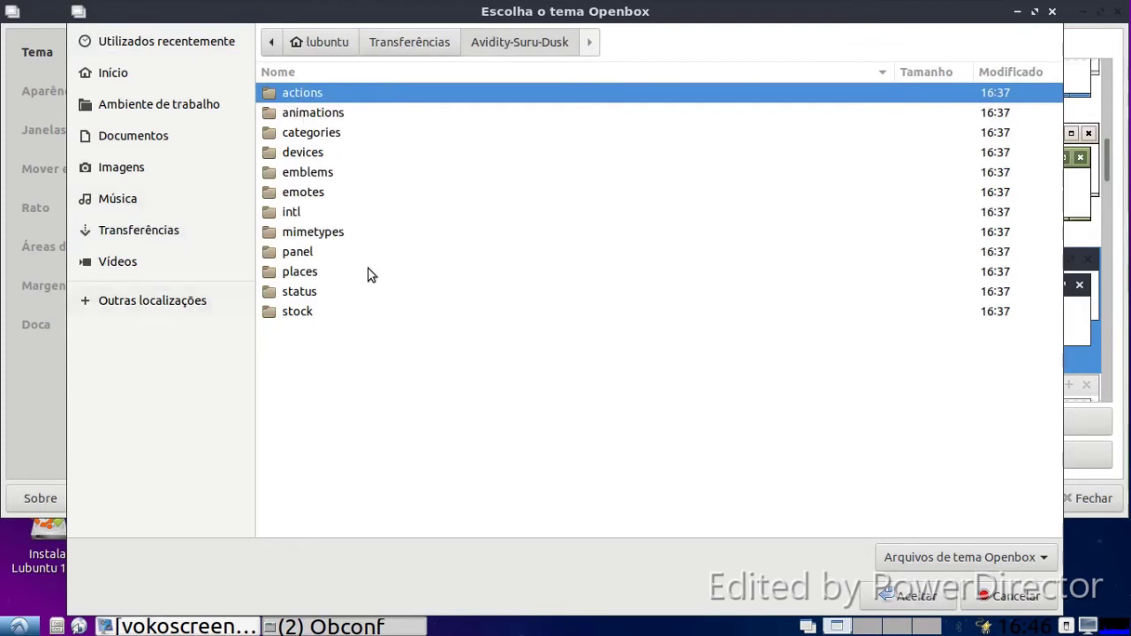
{"action": "left_click", "coordinate": [151, 235]}
{"action": "double_click", "coordinate": [318, 117]}
{"action": "double_click", "coordinate": [317, 117]}
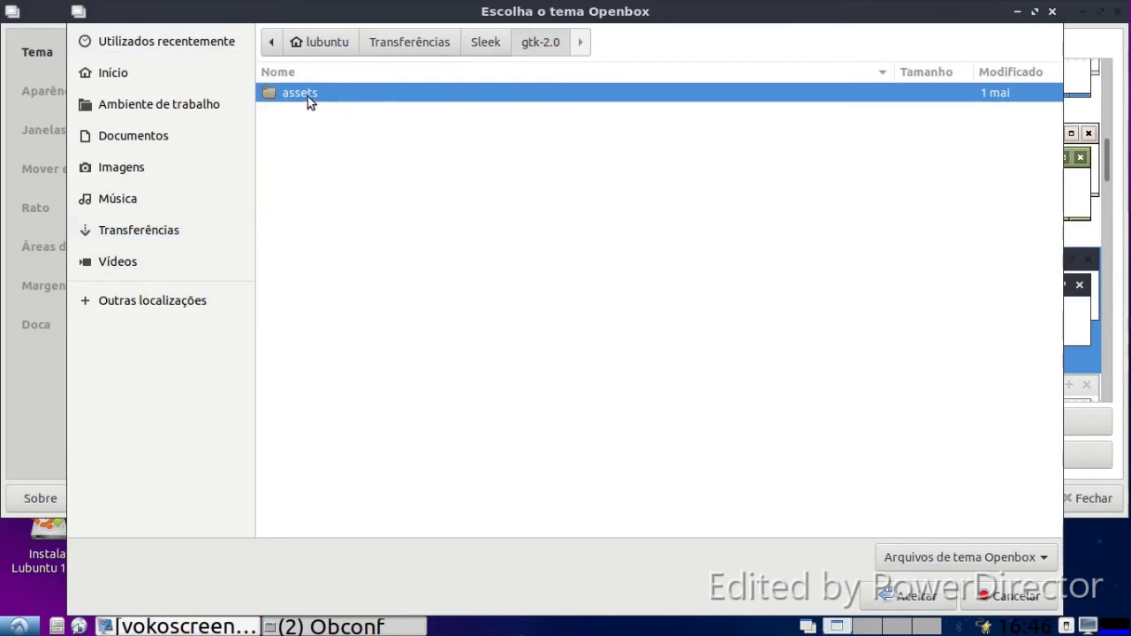
{"action": "double_click", "coordinate": [308, 96]}
{"action": "left_click", "coordinate": [980, 592]}
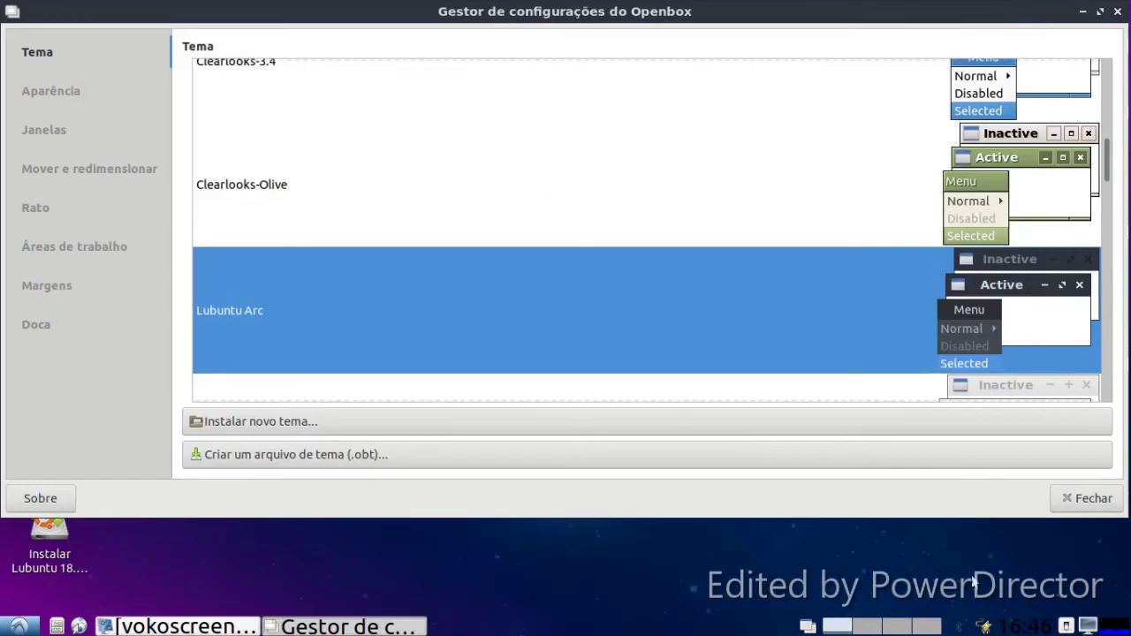
Step: Apply the Lubuntu-default window theme
{"action": "scroll", "coordinate": [1028, 259], "scroll_direction": "down", "scroll_amount": 4}
{"action": "left_click", "coordinate": [1027, 259]}
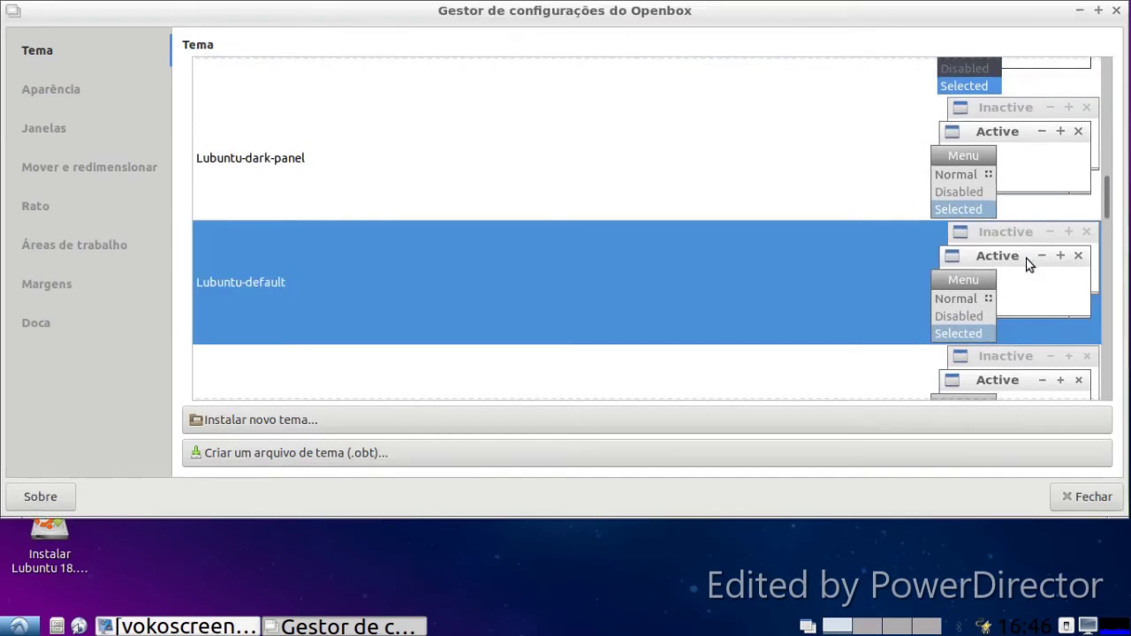
Step: Apply the Mikachu window theme and check the application menu's look with it
{"action": "scroll", "coordinate": [1025, 263], "scroll_direction": "down", "scroll_amount": 5}
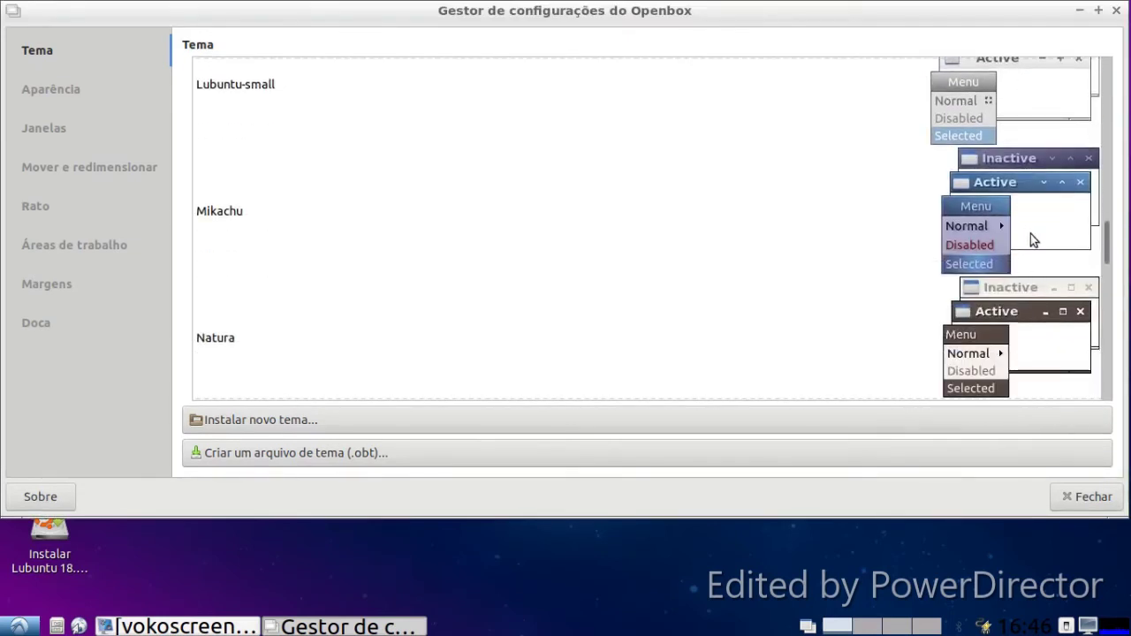
{"action": "left_click", "coordinate": [1033, 233]}
{"action": "left_click", "coordinate": [19, 626]}
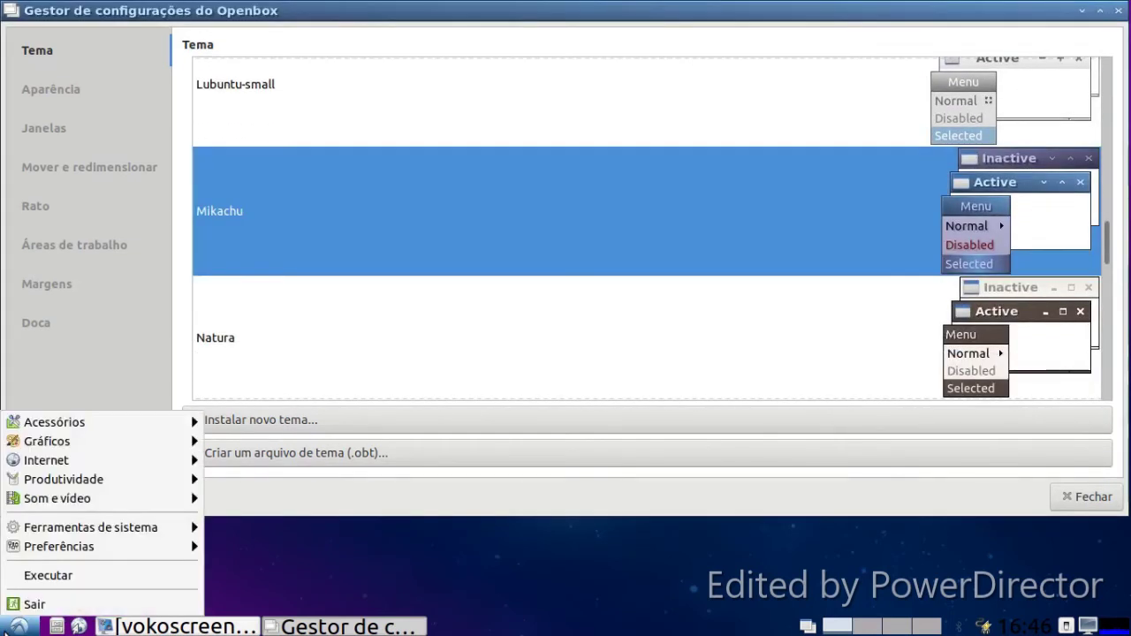
Step: Review the window appearance settings, including the title button order, and the window move and resize settings
{"action": "left_click", "coordinate": [57, 87]}
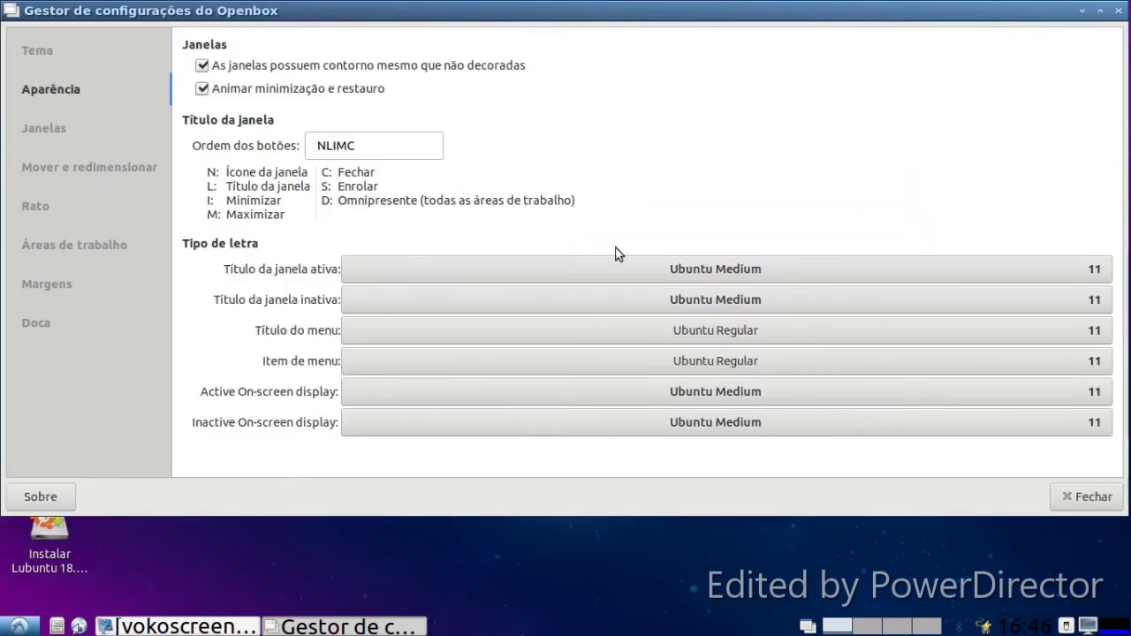
{"action": "left_click", "coordinate": [401, 148]}
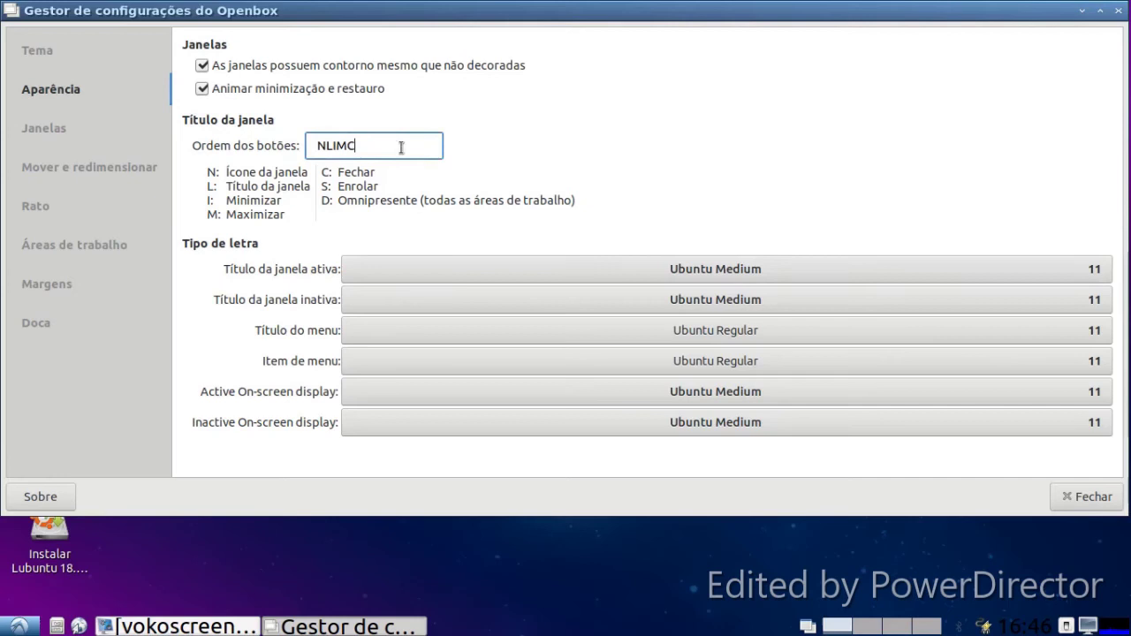
{"action": "left_click", "coordinate": [141, 169]}
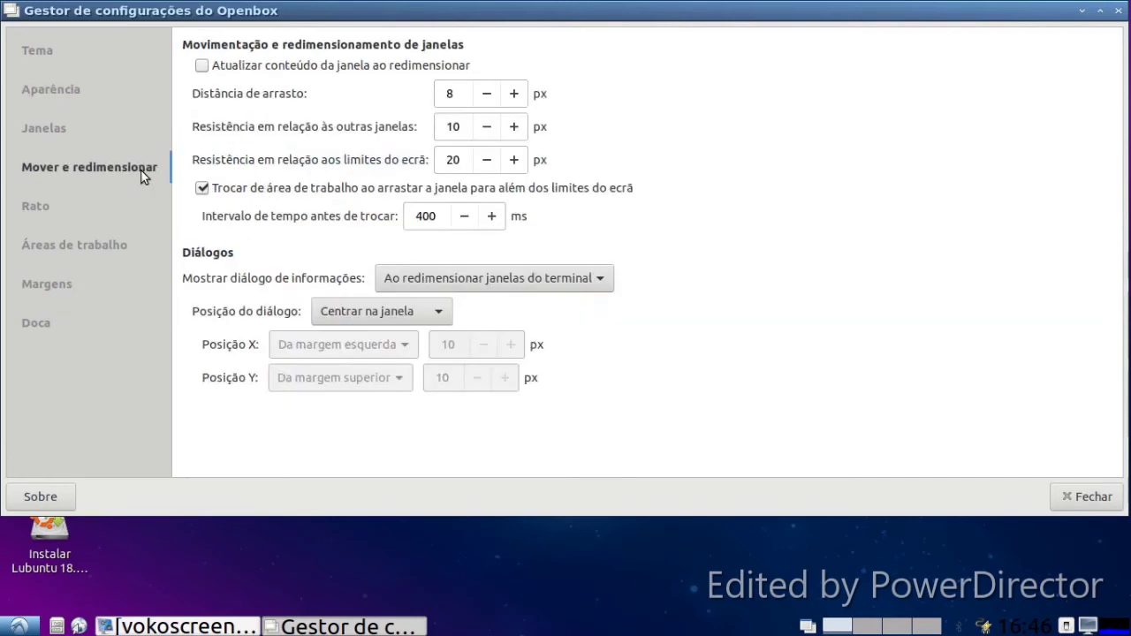
Step: Set the dock position to Em cima and allow windows in the dock area, checking the desktop margins too
{"action": "left_click", "coordinate": [88, 323]}
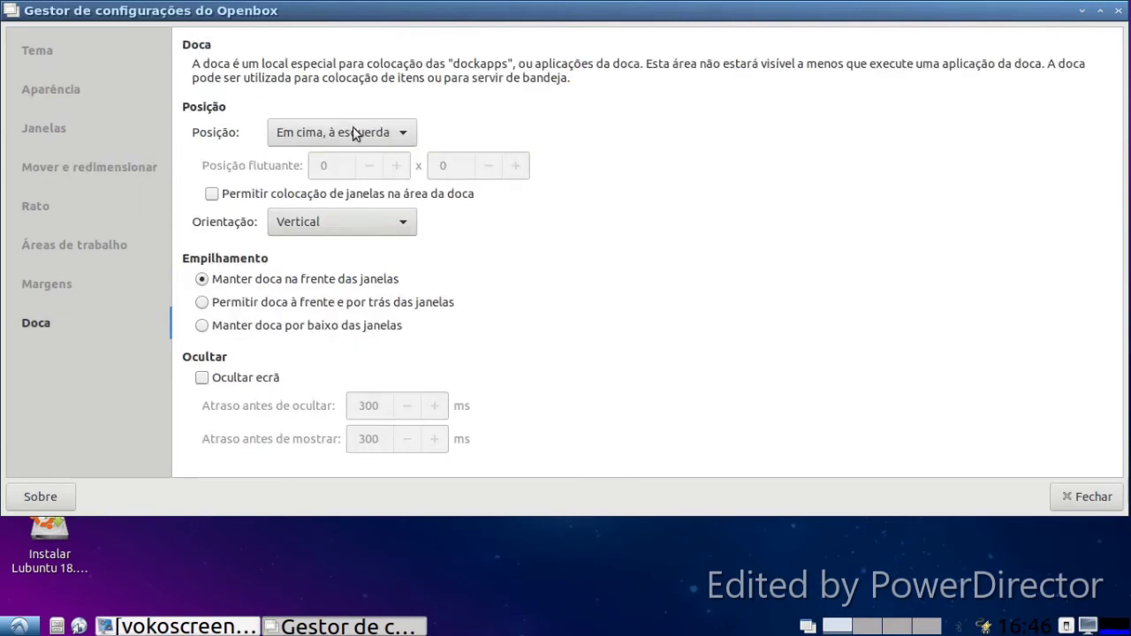
{"action": "left_click", "coordinate": [351, 123]}
{"action": "left_click", "coordinate": [354, 152]}
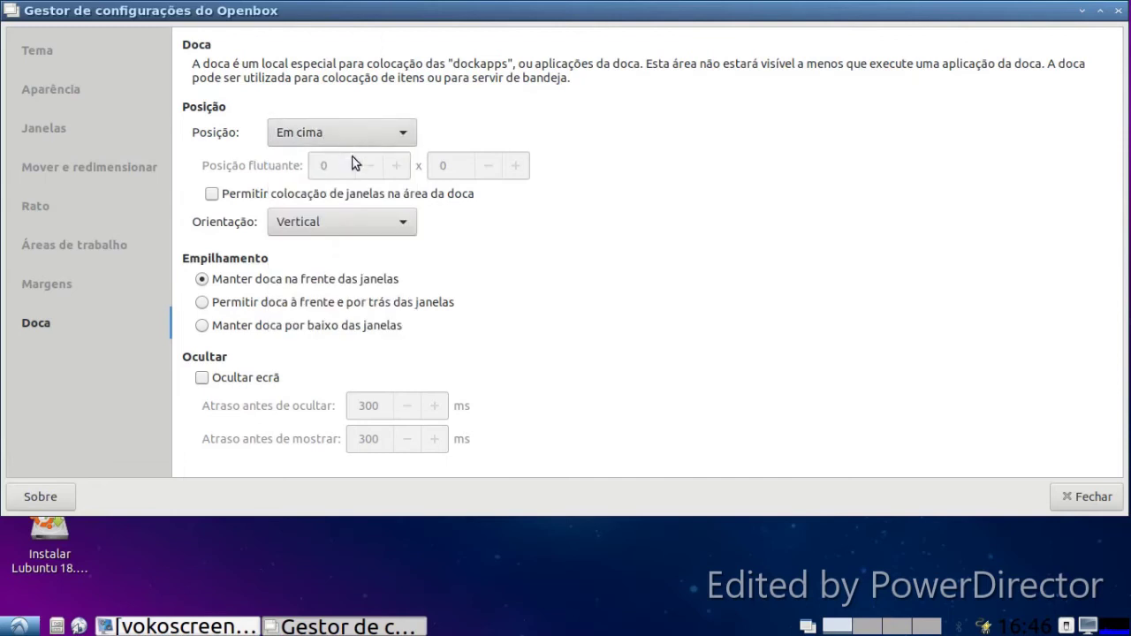
{"action": "left_click", "coordinate": [62, 252]}
{"action": "left_click", "coordinate": [60, 271]}
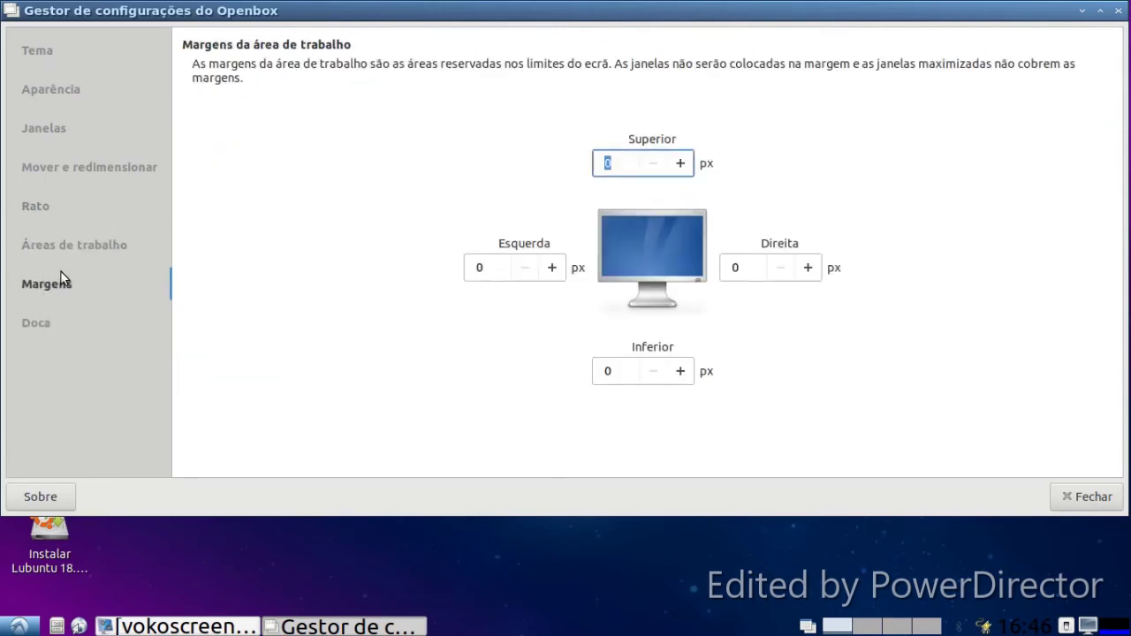
Step: Set the dock position back to Em cima, à esquerda
{"action": "left_click", "coordinate": [68, 320]}
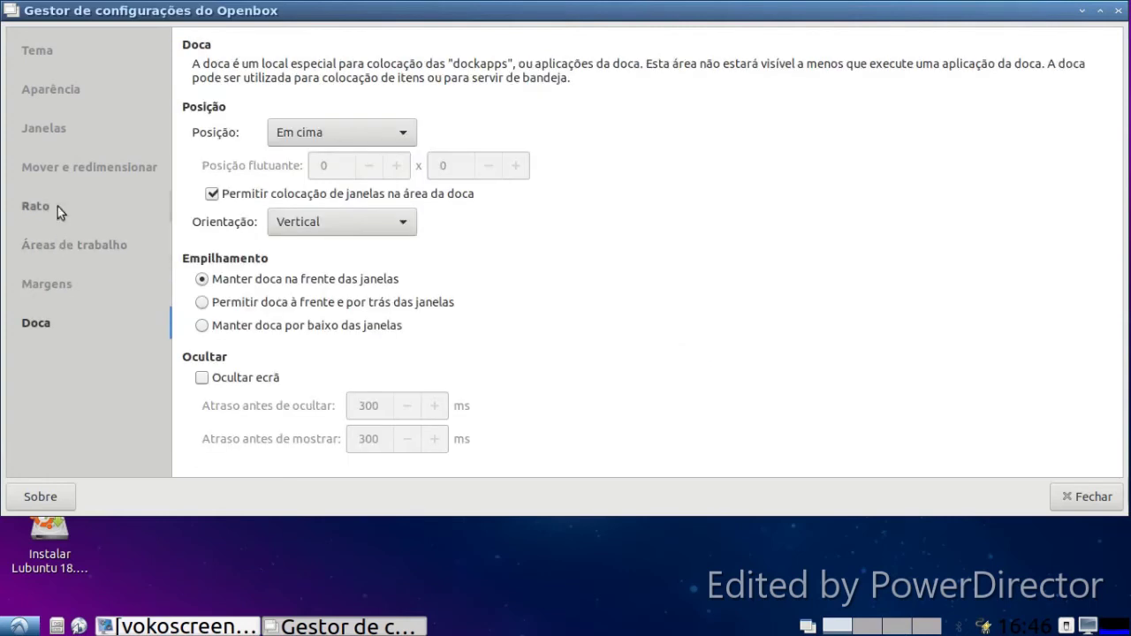
{"action": "left_click", "coordinate": [344, 129]}
{"action": "left_click", "coordinate": [343, 121]}
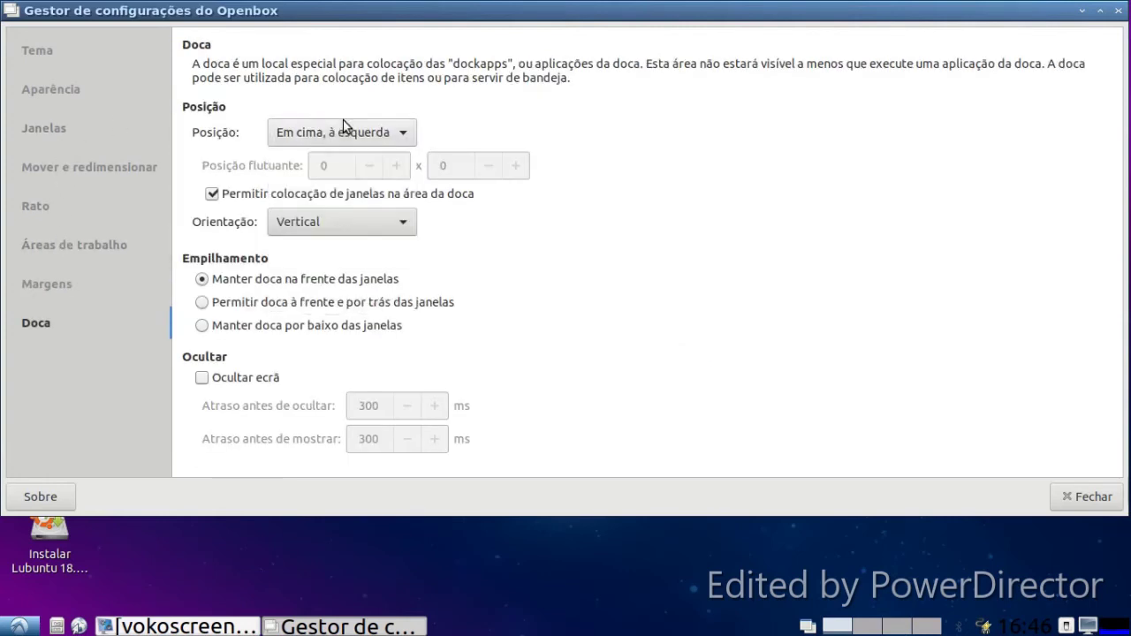
Step: Apply the Nightmare-02 window theme and check the application menu's look with it
{"action": "left_click", "coordinate": [114, 46]}
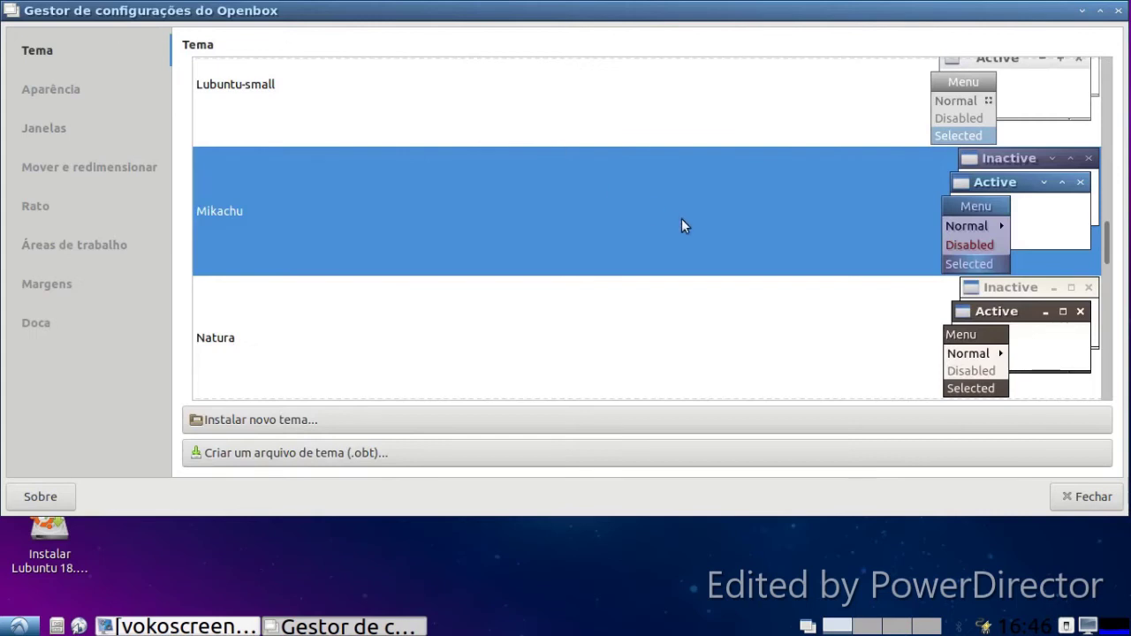
{"action": "scroll", "coordinate": [681, 225], "scroll_direction": "down", "scroll_amount": 6}
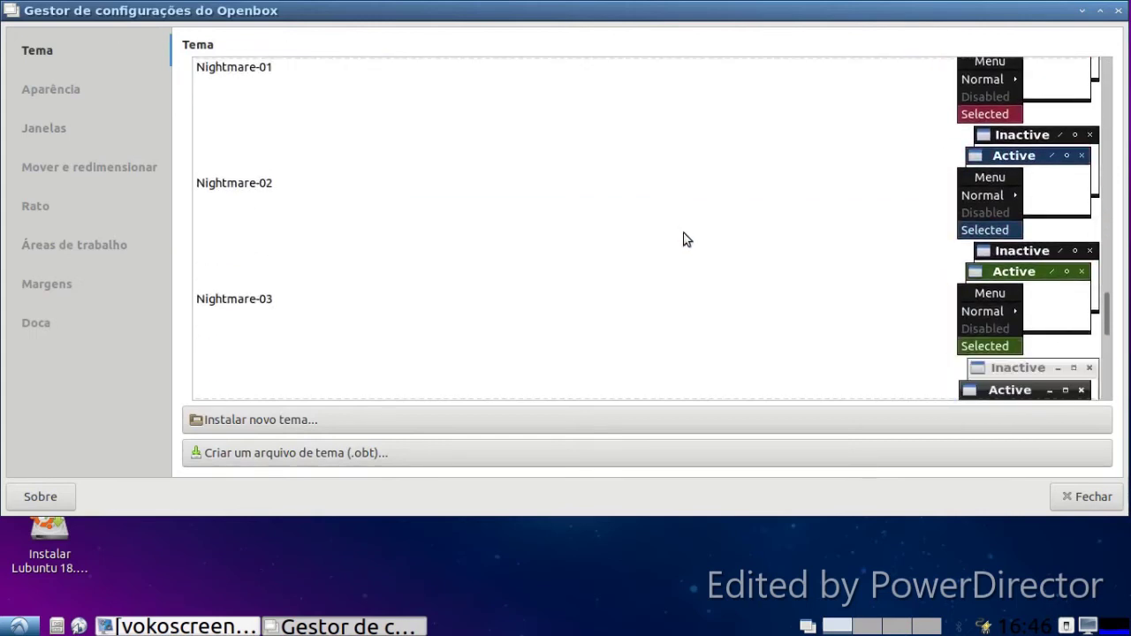
{"action": "left_click", "coordinate": [1016, 192]}
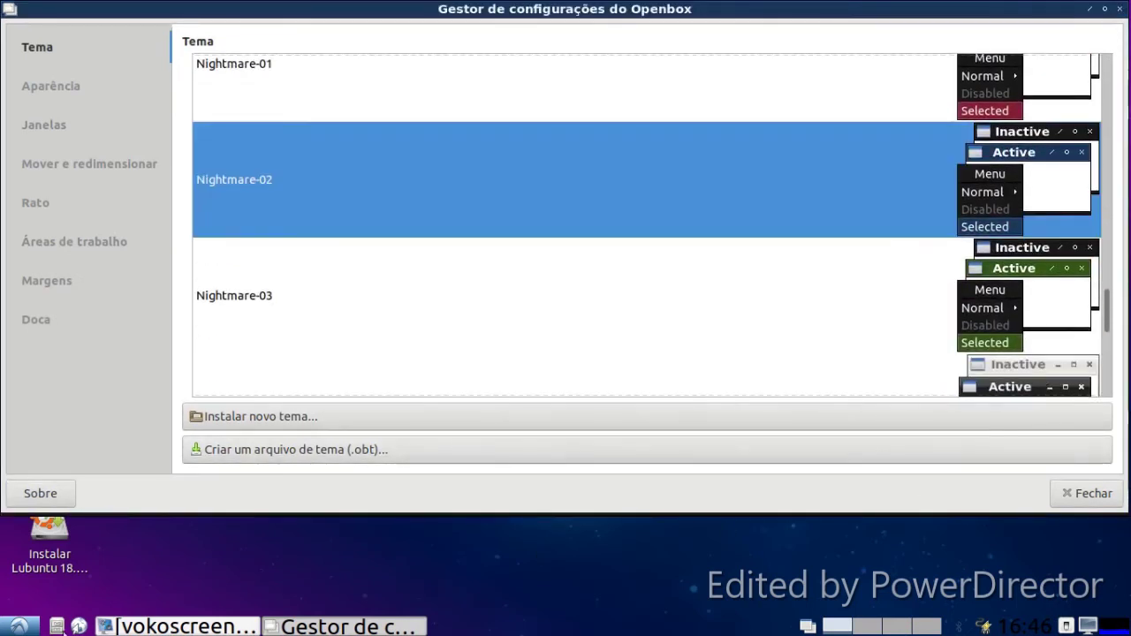
{"action": "left_click", "coordinate": [19, 625]}
{"action": "left_click", "coordinate": [697, 598]}
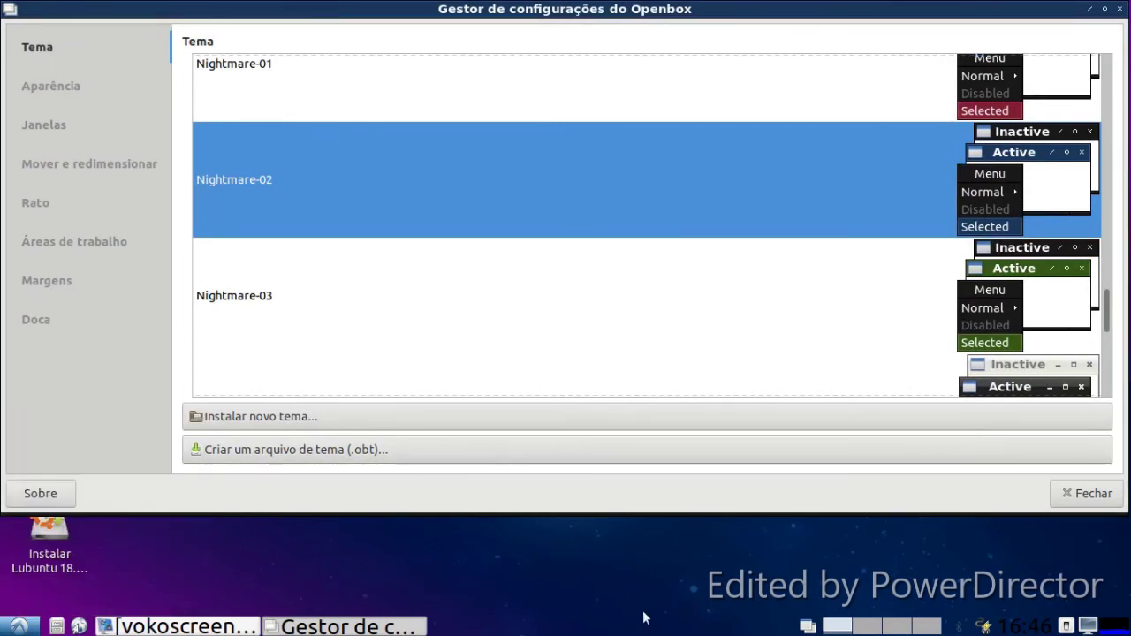
Step: Review the taskbar and application launcher settings and the panel's appearance preferences
{"action": "right_click", "coordinate": [642, 611]}
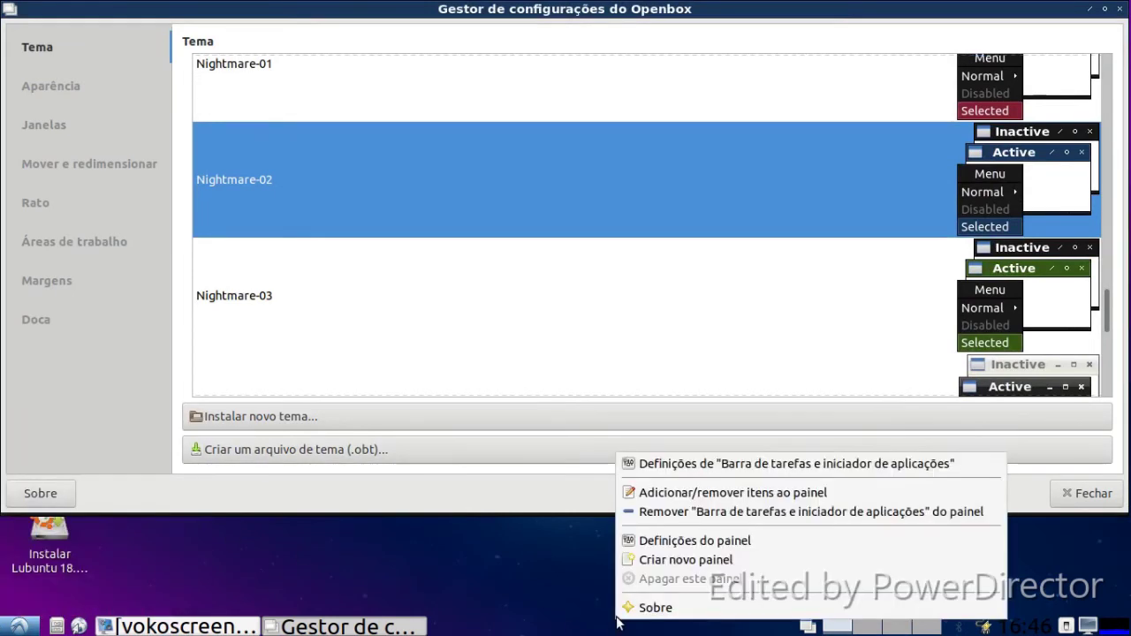
{"action": "left_click", "coordinate": [672, 465]}
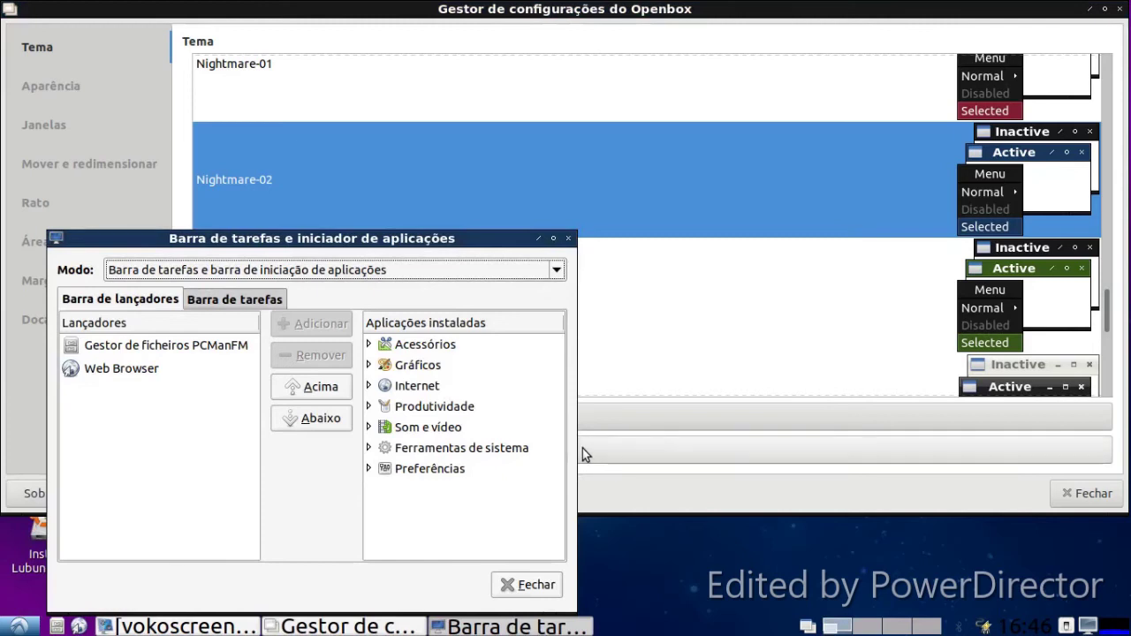
{"action": "left_click", "coordinate": [517, 584]}
{"action": "right_click", "coordinate": [547, 624]}
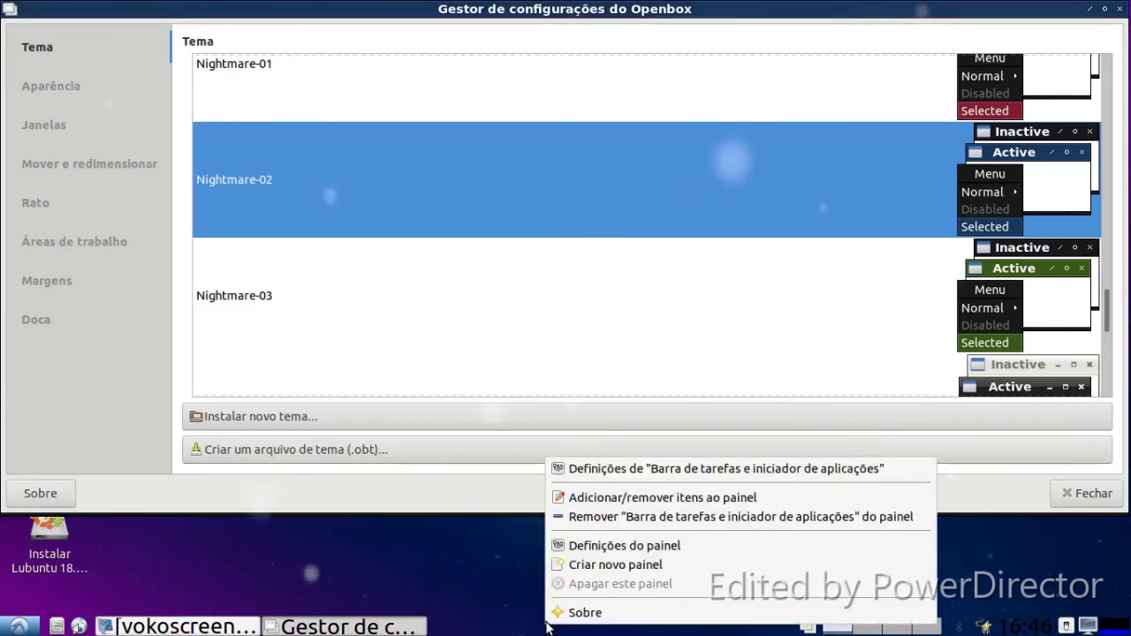
{"action": "left_click", "coordinate": [584, 546]}
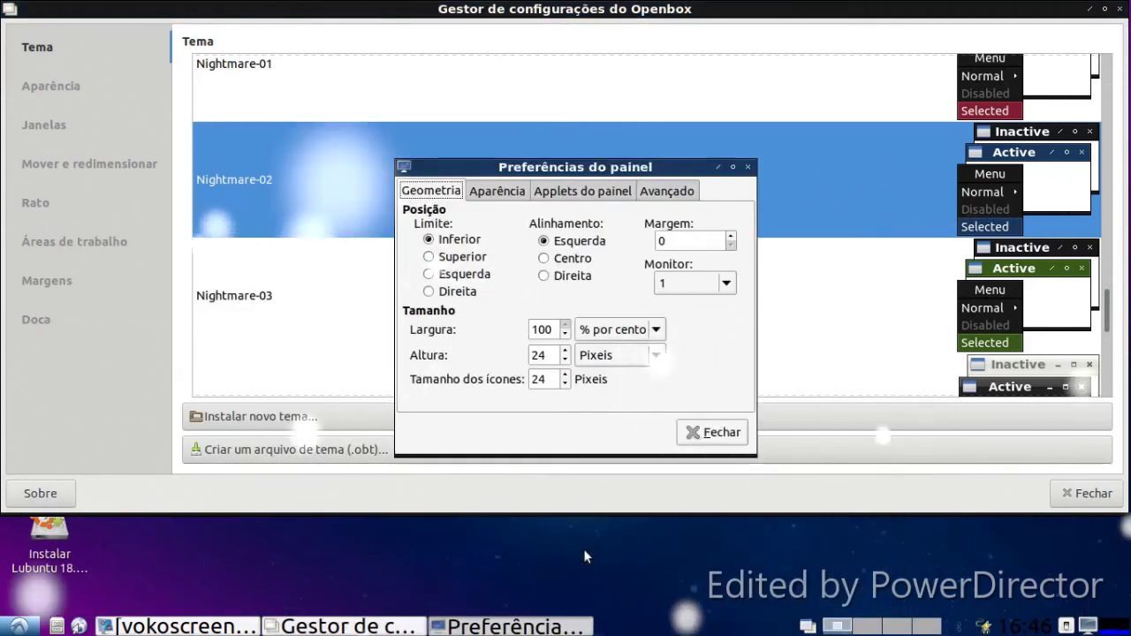
{"action": "left_click", "coordinate": [512, 194]}
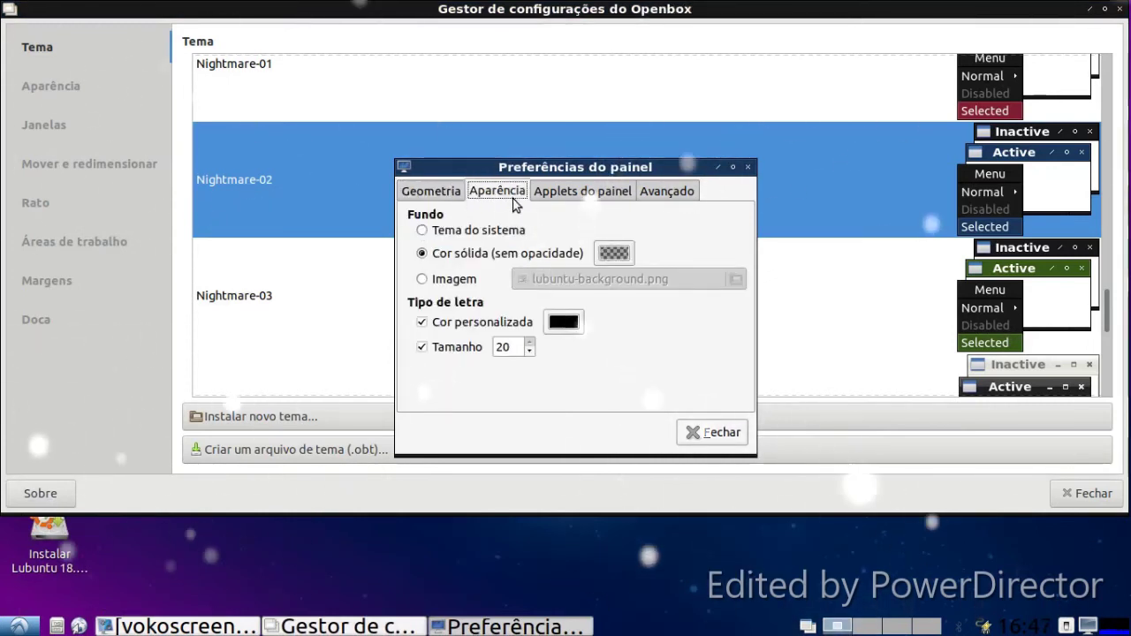
Step: Try the panel on the Superior, Esquerda and Direita screen edges and return it to Inferior
{"action": "left_click", "coordinate": [447, 196]}
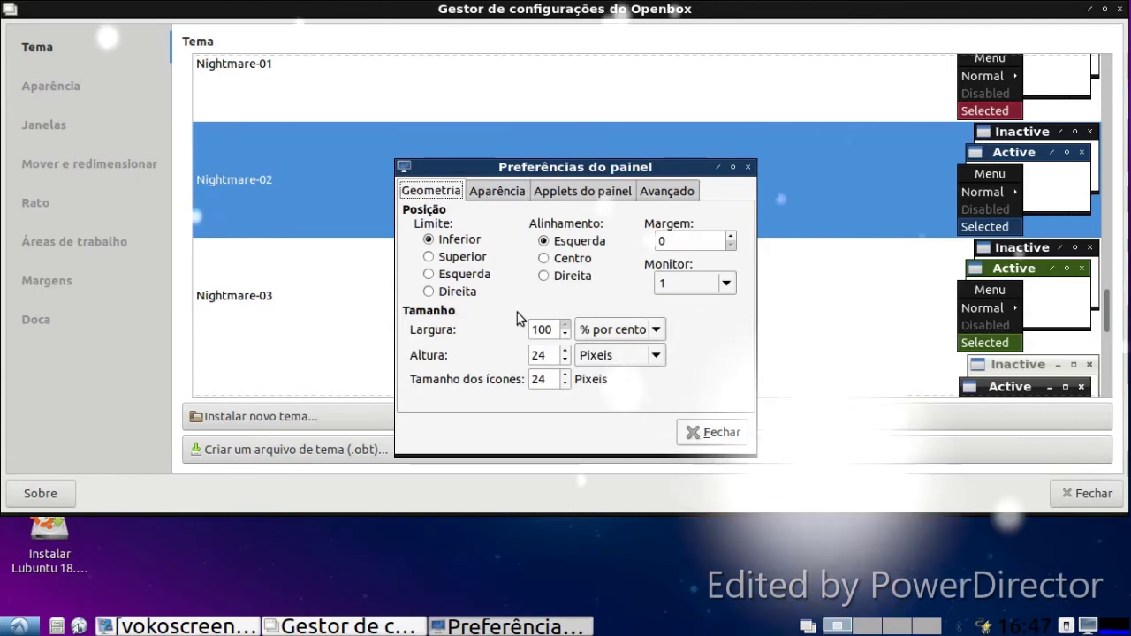
{"action": "left_click", "coordinate": [463, 257]}
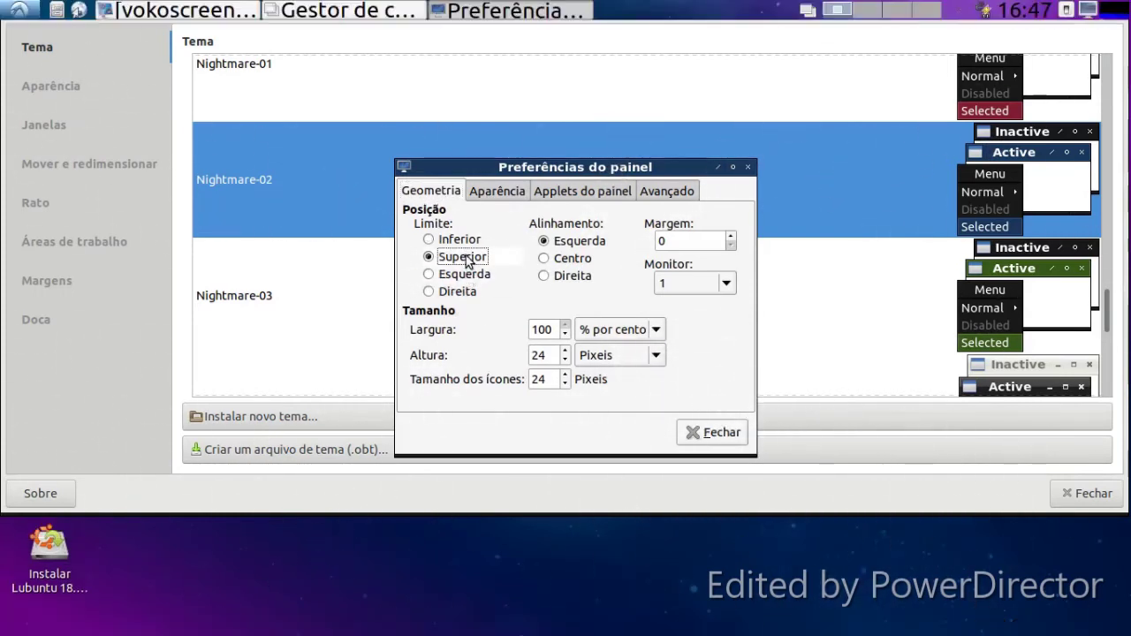
{"action": "left_click", "coordinate": [473, 274]}
{"action": "left_click", "coordinate": [468, 292]}
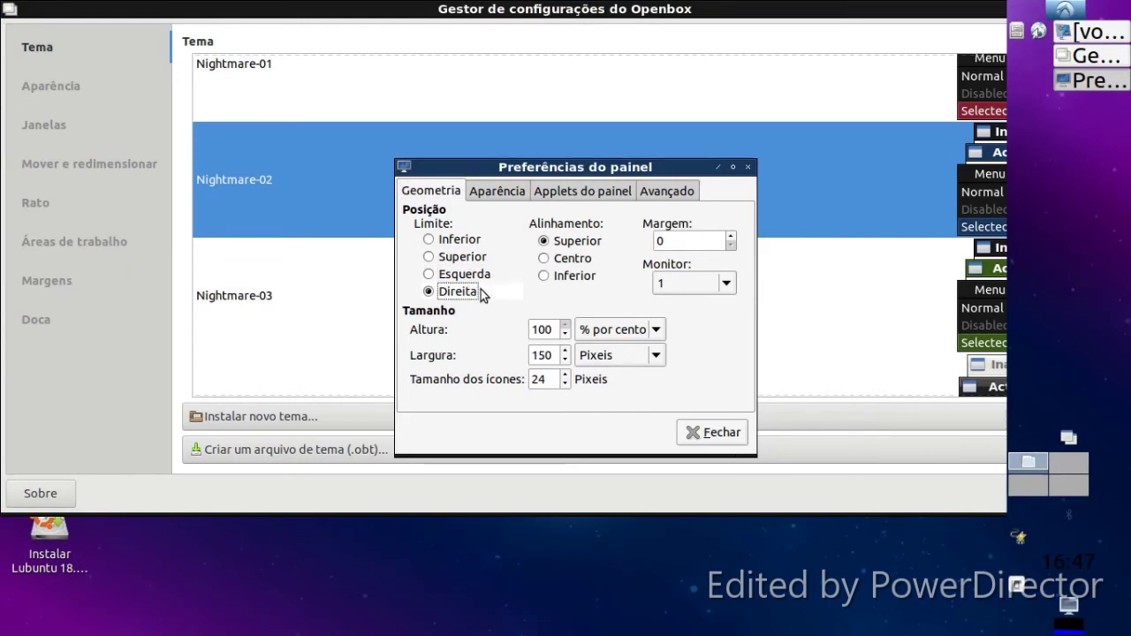
{"action": "left_click", "coordinate": [456, 243]}
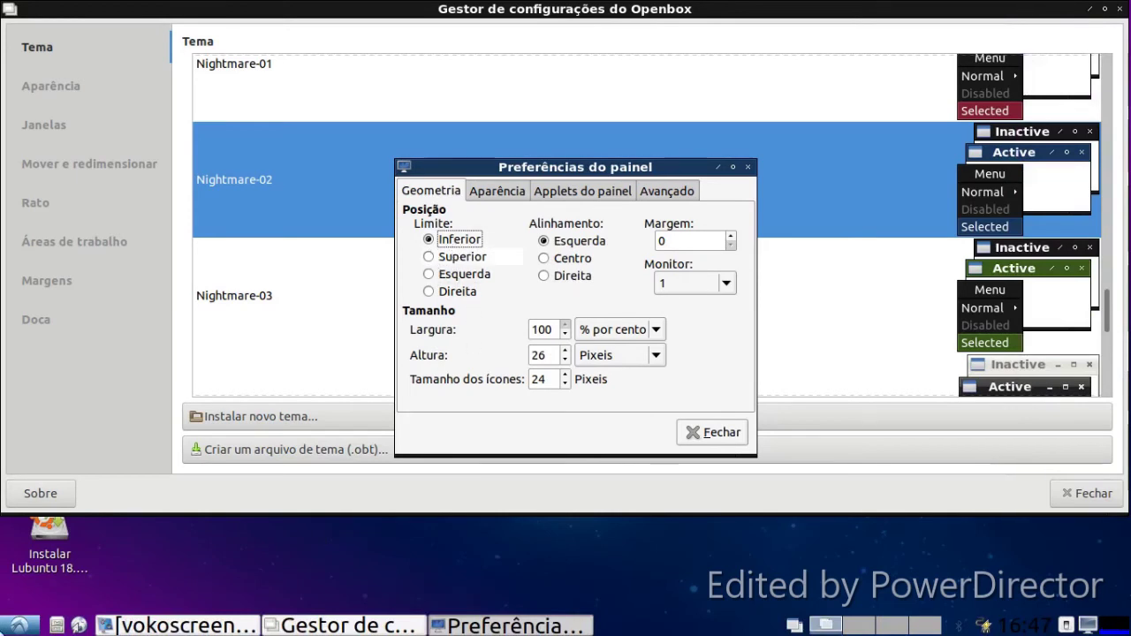
{"action": "key", "text": "Escape"}
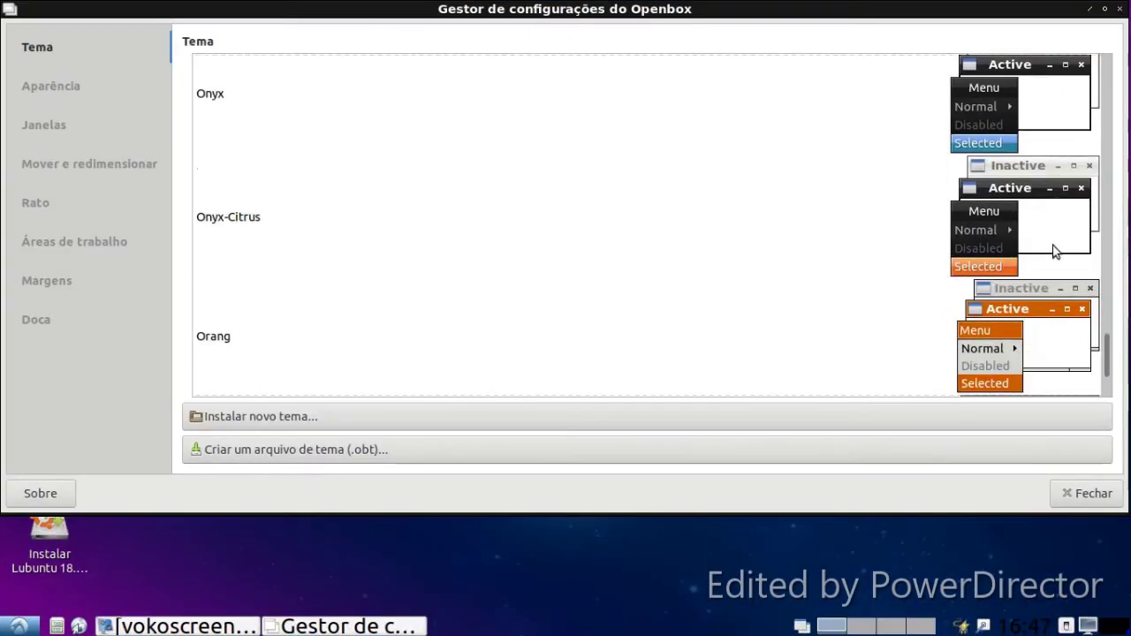
Step: Apply the Onyx-Citrus window theme
{"action": "scroll", "coordinate": [1048, 252], "scroll_direction": "down", "scroll_amount": 1}
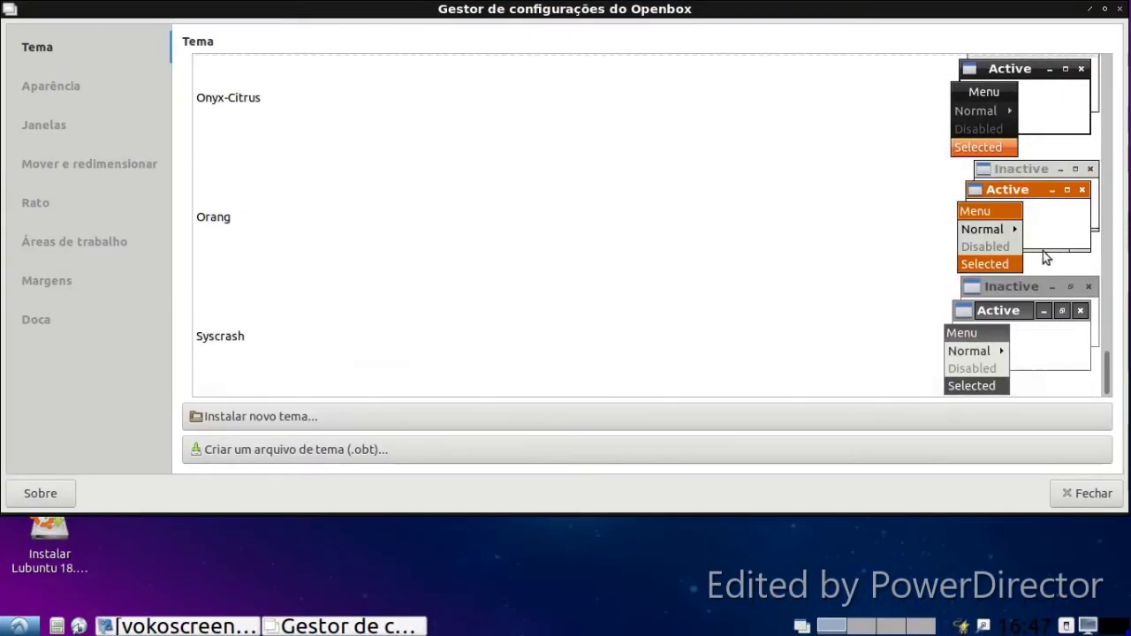
{"action": "scroll", "coordinate": [1049, 135], "scroll_direction": "up", "scroll_amount": 1}
{"action": "left_click", "coordinate": [1047, 139]}
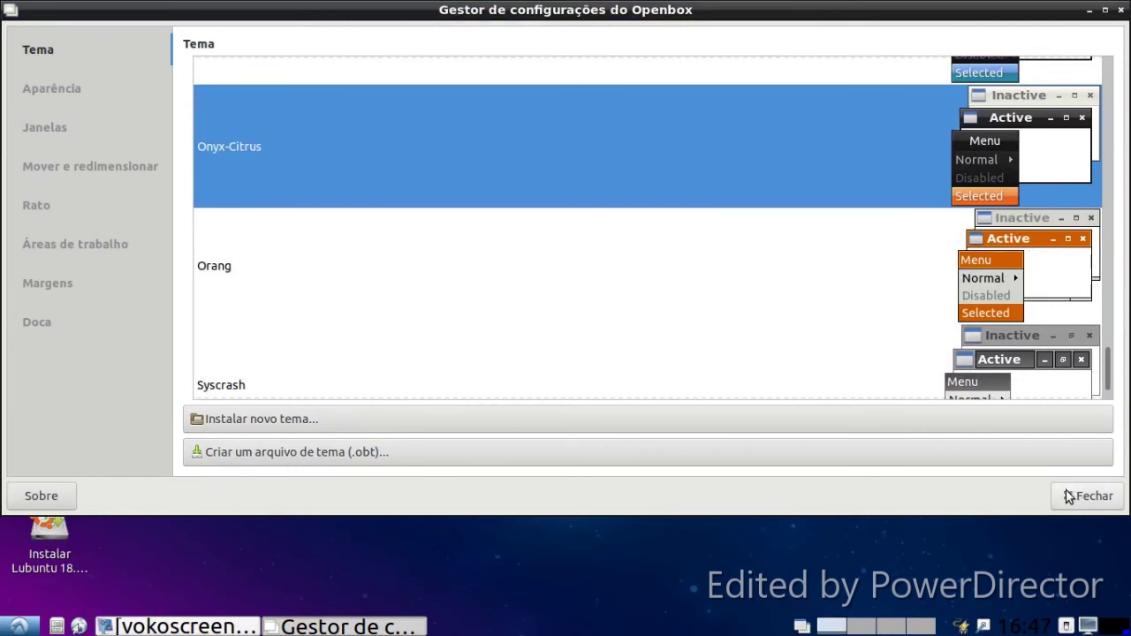
Step: Try to create an Openbox theme archive (.obt) from the gtk-3.20 folder inside Sleek in Transferências
{"action": "left_click", "coordinate": [832, 457]}
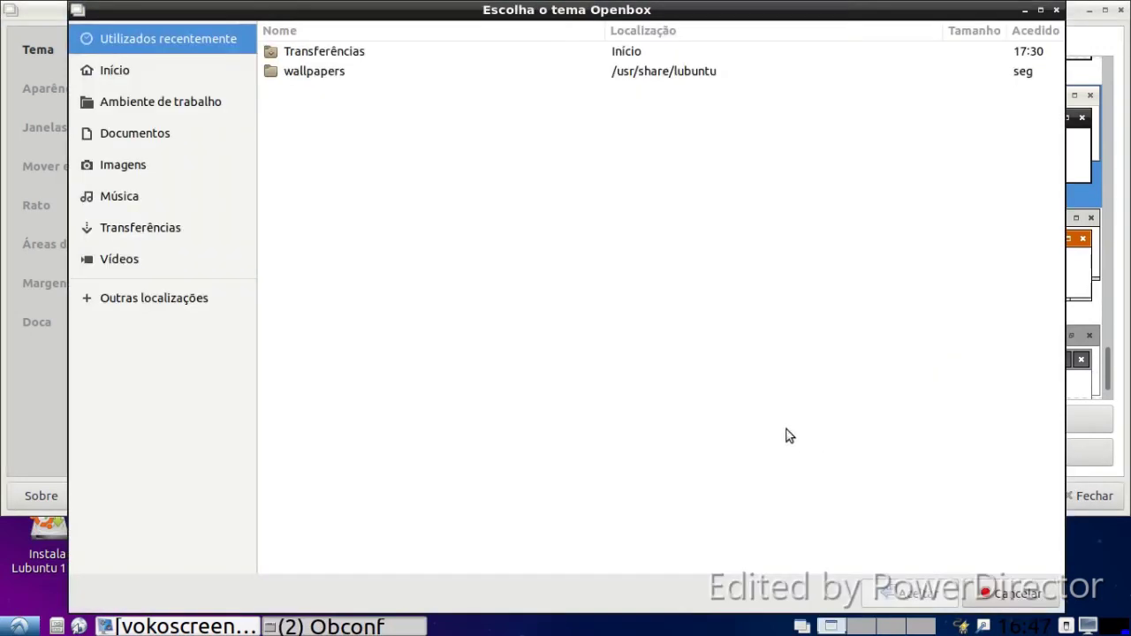
{"action": "double_click", "coordinate": [373, 71]}
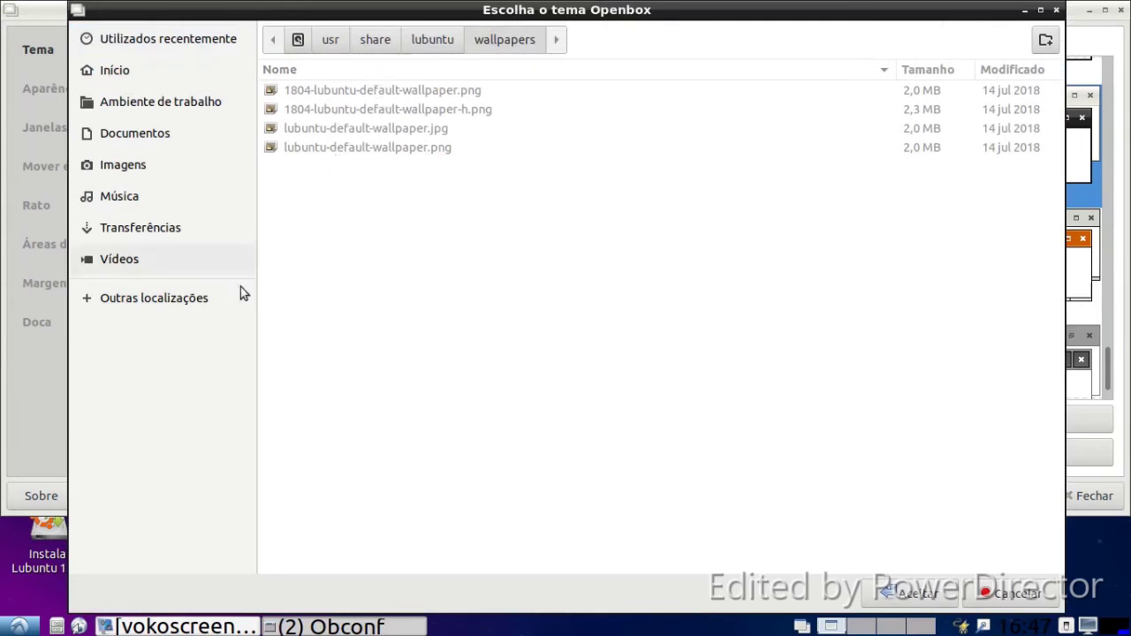
{"action": "left_click", "coordinate": [172, 244]}
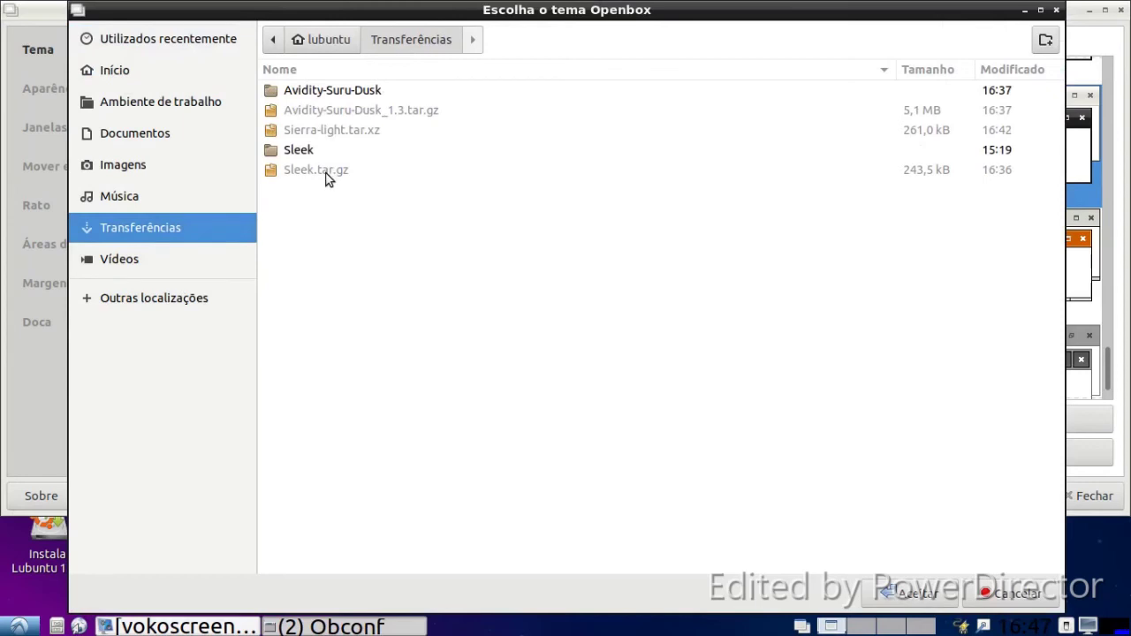
{"action": "double_click", "coordinate": [276, 150]}
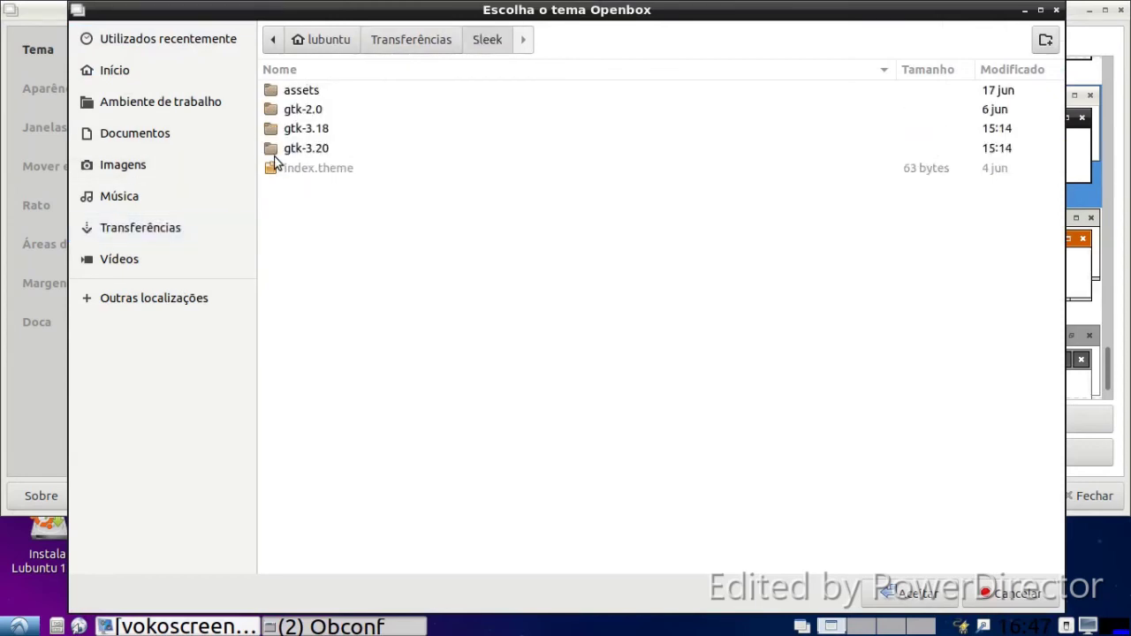
{"action": "double_click", "coordinate": [290, 153]}
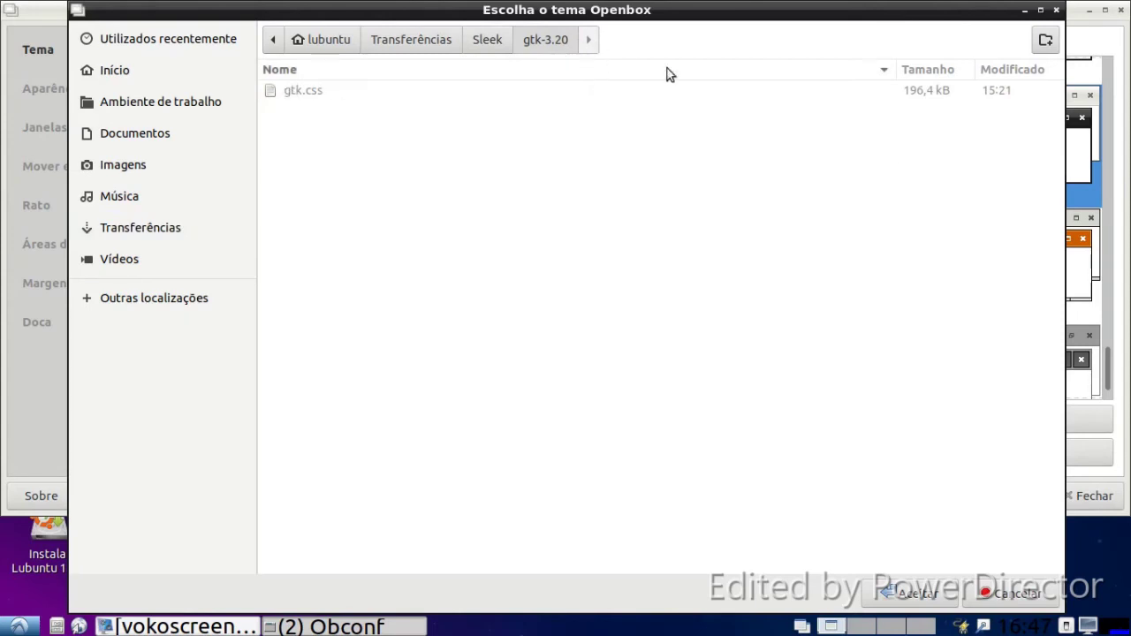
{"action": "left_click", "coordinate": [889, 586]}
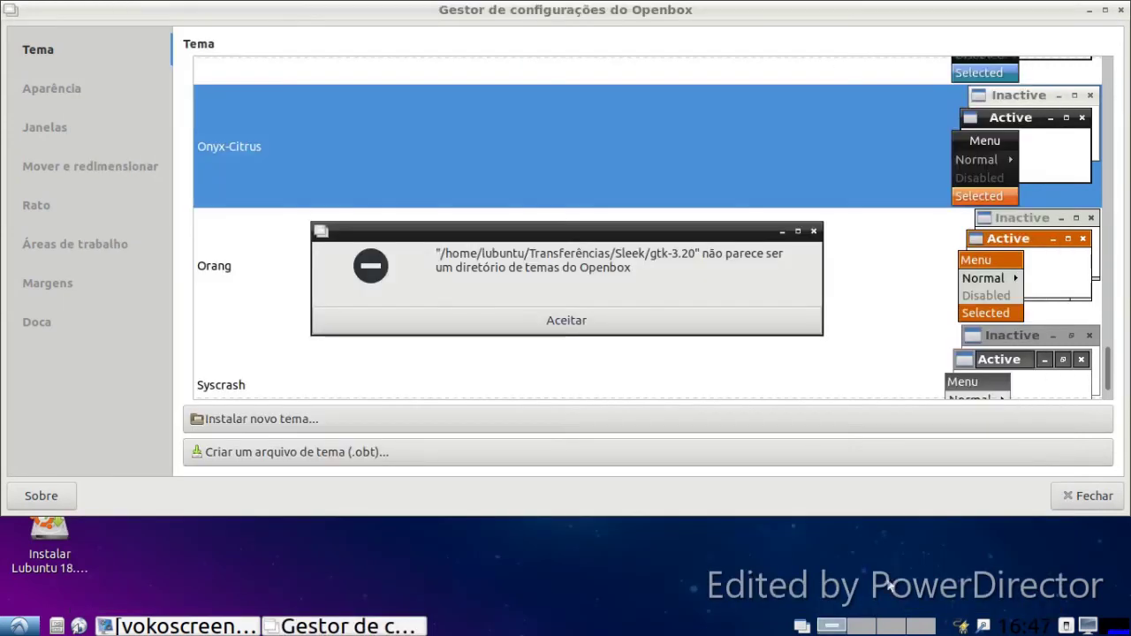
{"action": "left_click", "coordinate": [634, 325]}
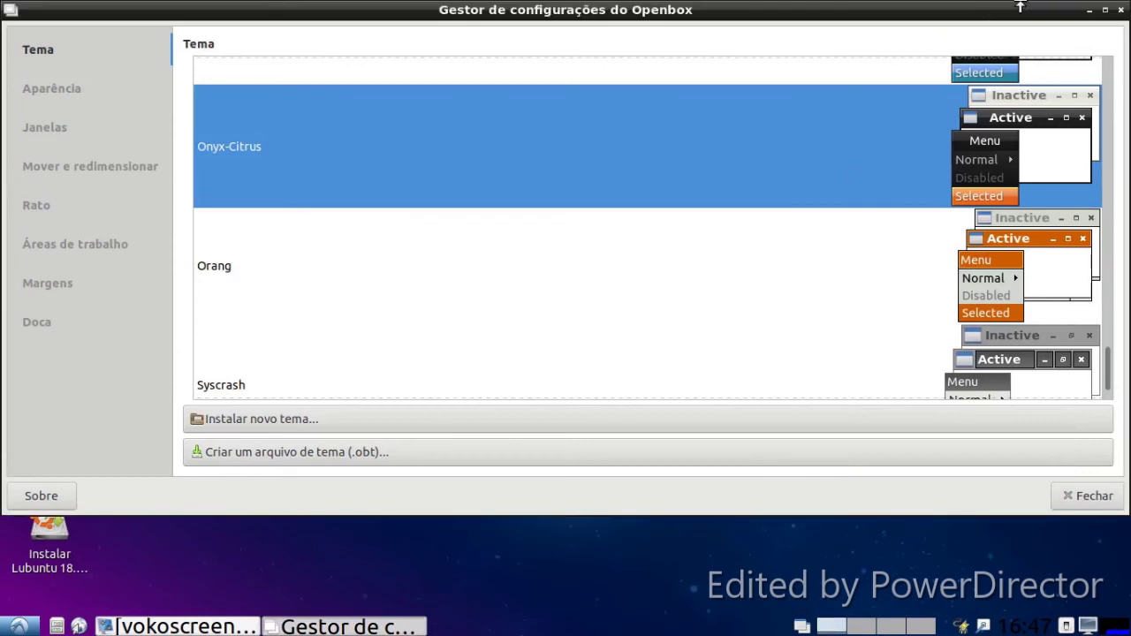
Step: Close the Openbox configuration manager and set the panel's background to Tema do sistema
{"action": "left_click", "coordinate": [1121, 10]}
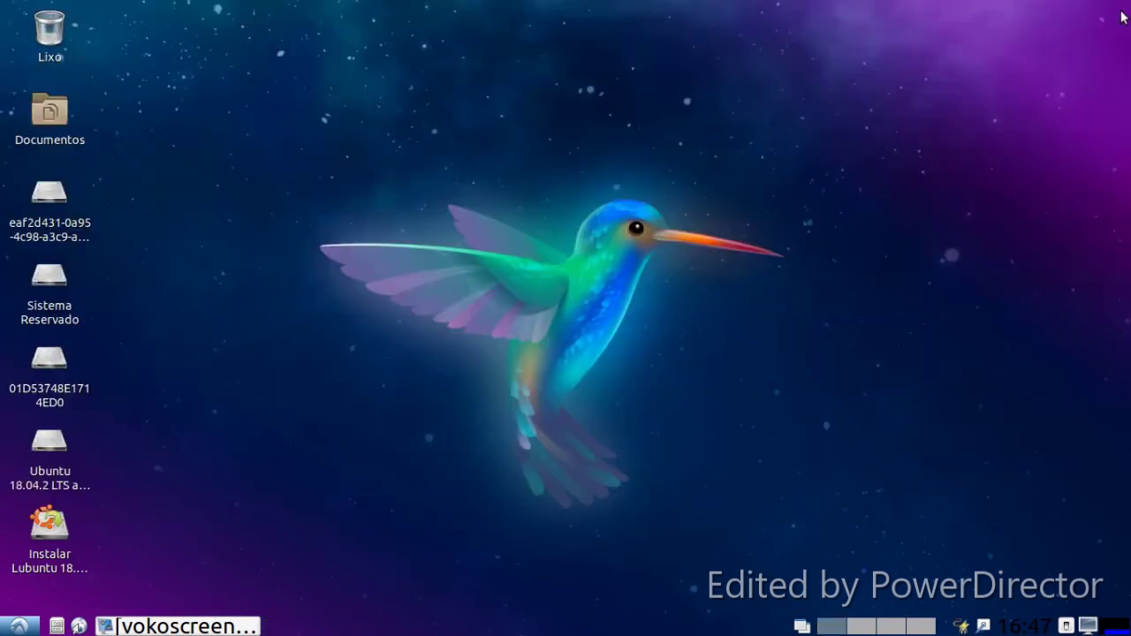
{"action": "right_click", "coordinate": [528, 629]}
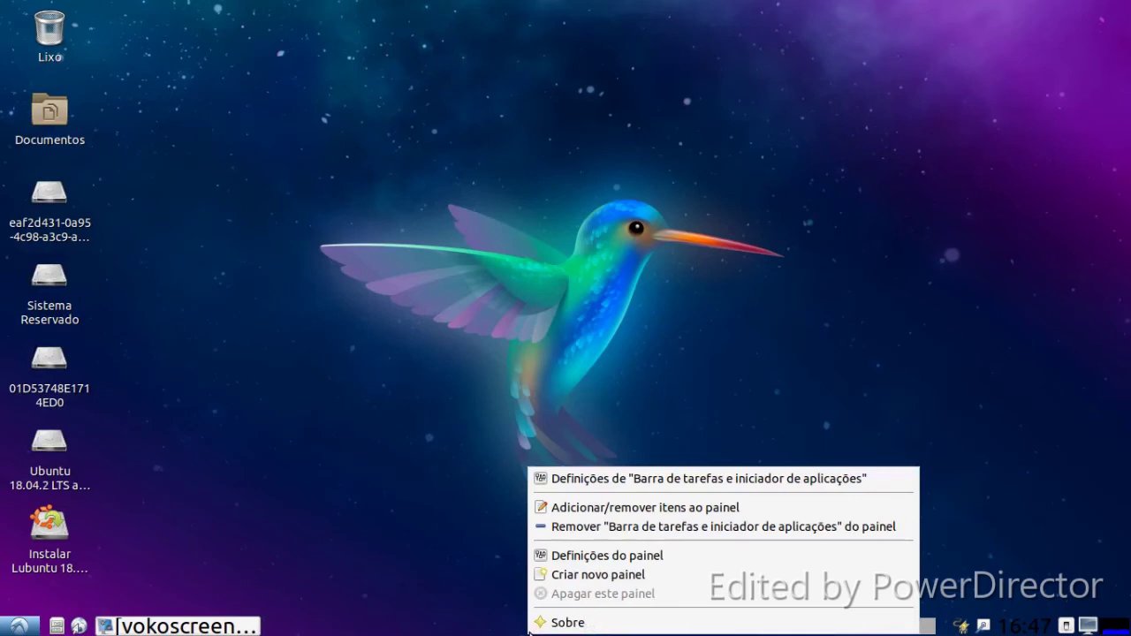
{"action": "left_click", "coordinate": [556, 557]}
{"action": "left_click", "coordinate": [495, 194]}
{"action": "left_click", "coordinate": [481, 233]}
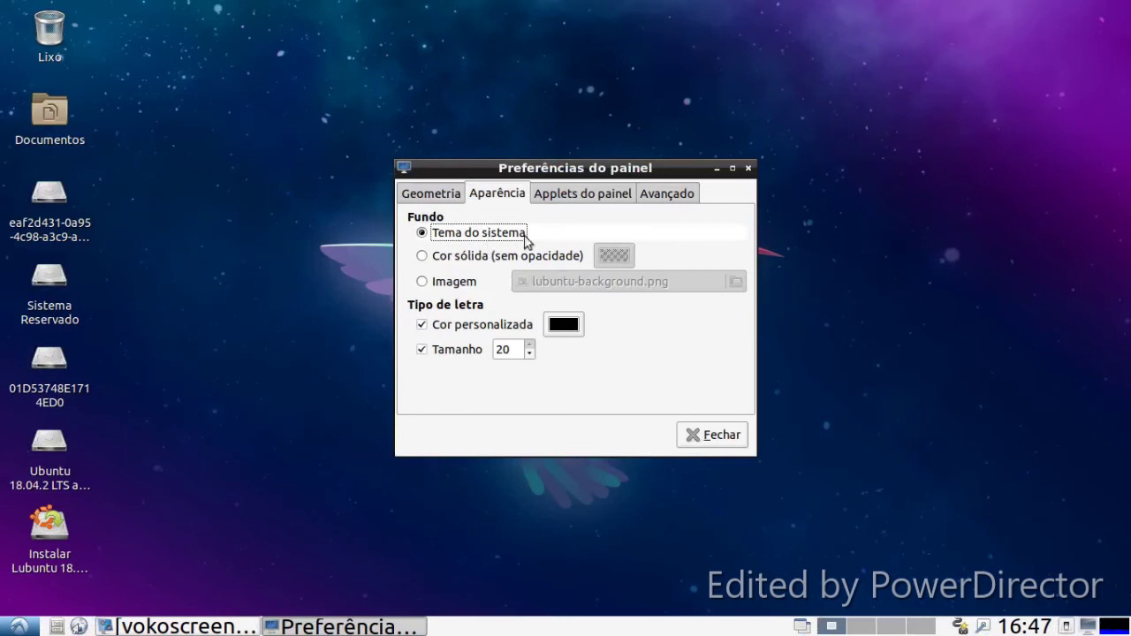
Step: Review the panel's applets and its advanced preferences, including the file manager choices and minimized size
{"action": "left_click", "coordinate": [571, 196]}
{"action": "left_click", "coordinate": [665, 194]}
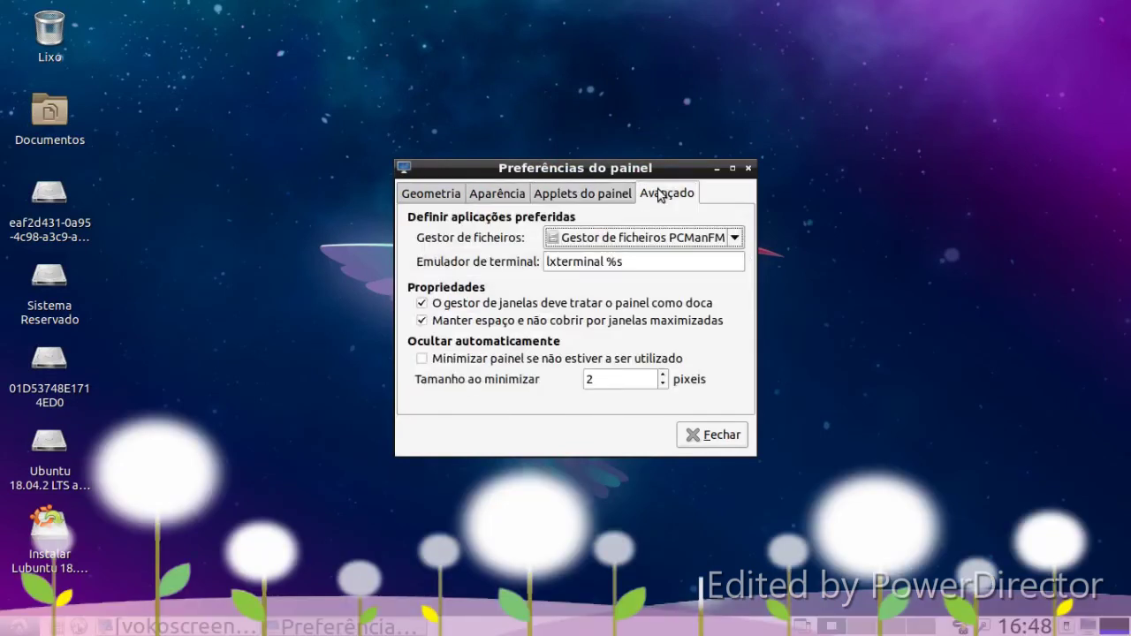
{"action": "left_click", "coordinate": [681, 252]}
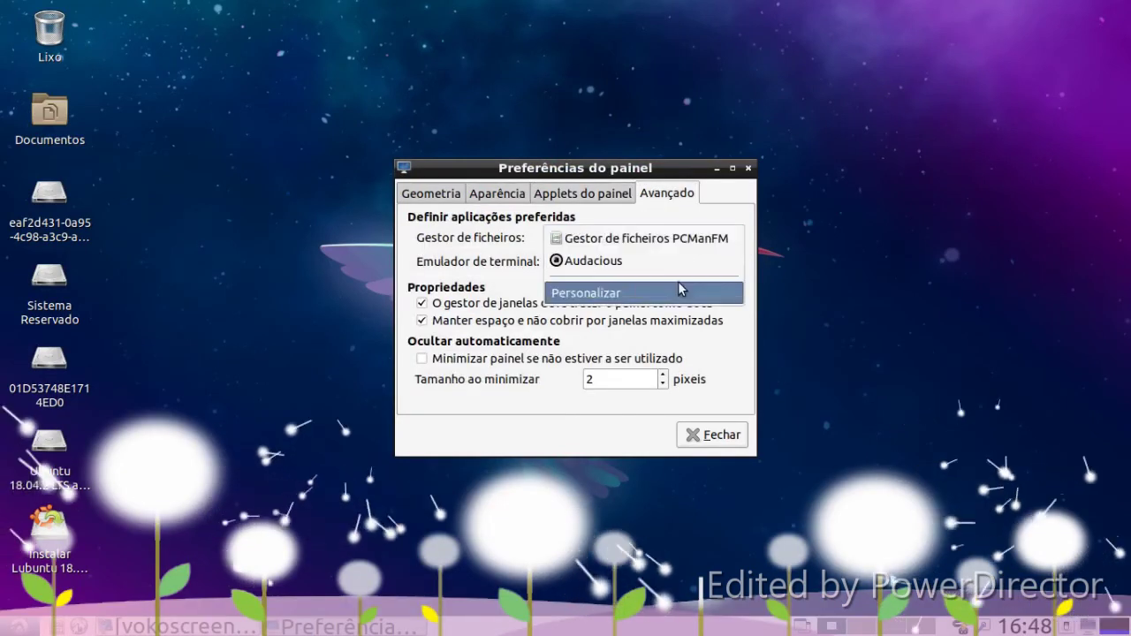
{"action": "left_click", "coordinate": [677, 263]}
{"action": "left_click", "coordinate": [663, 375]}
Step: Check the monitor choices in the panel's geometry preferences and close the dialog
{"action": "left_click", "coordinate": [447, 192]}
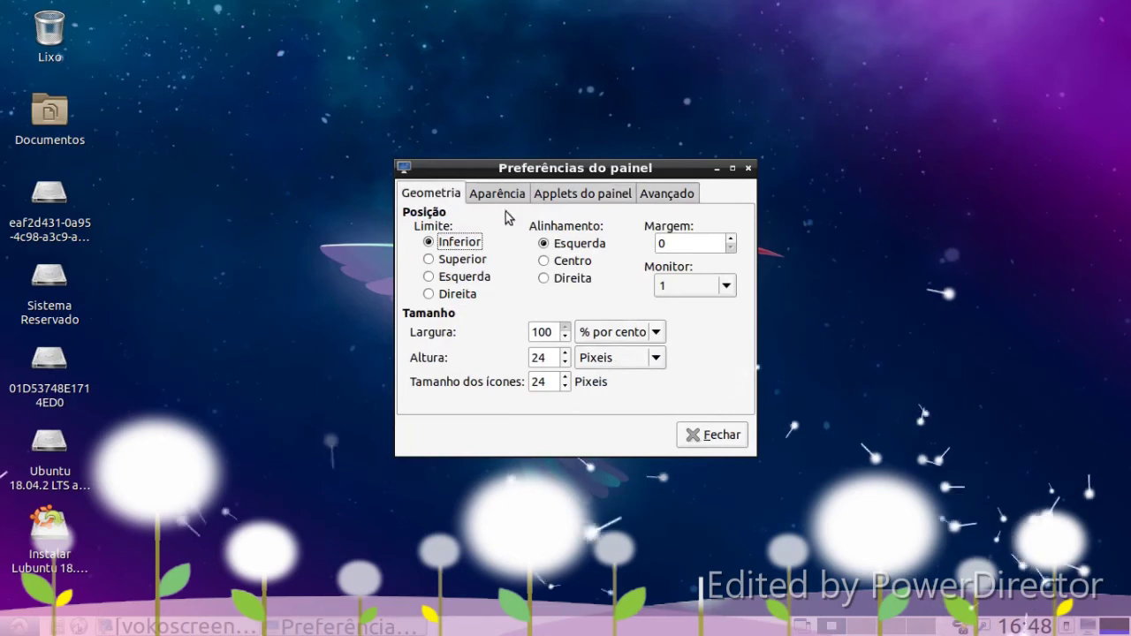
{"action": "left_click", "coordinate": [723, 287]}
{"action": "left_click", "coordinate": [717, 284]}
{"action": "left_click", "coordinate": [720, 284]}
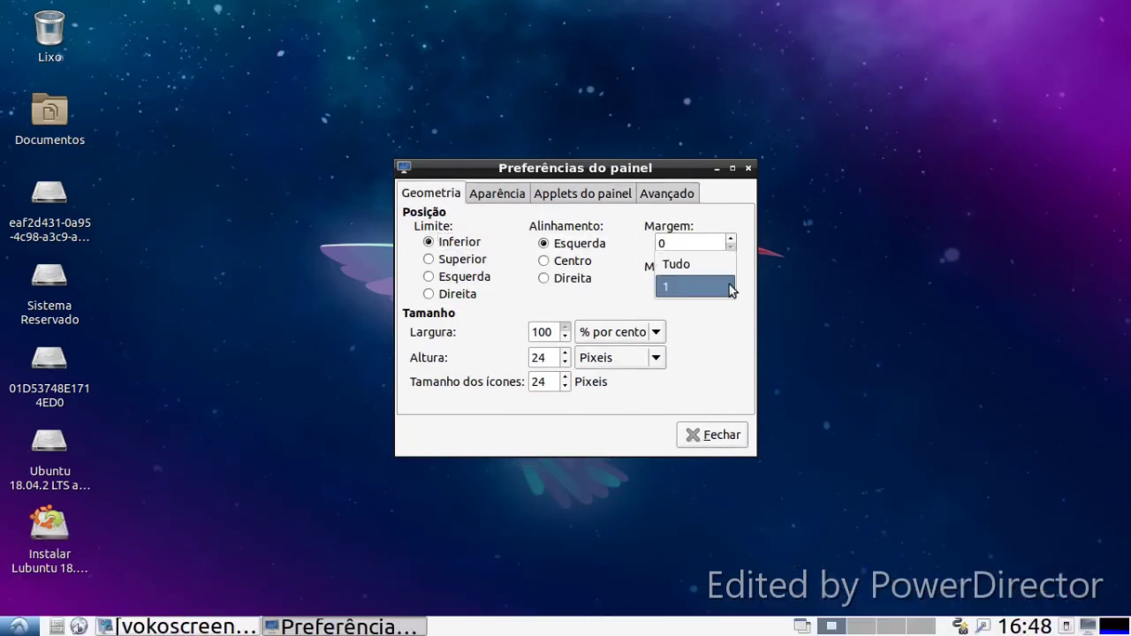
{"action": "left_click", "coordinate": [666, 203]}
{"action": "left_click", "coordinate": [665, 203]}
{"action": "left_click", "coordinate": [748, 168]}
Step: View the additional drivers in Software e atualizações and close the window
{"action": "left_click", "coordinate": [19, 626]}
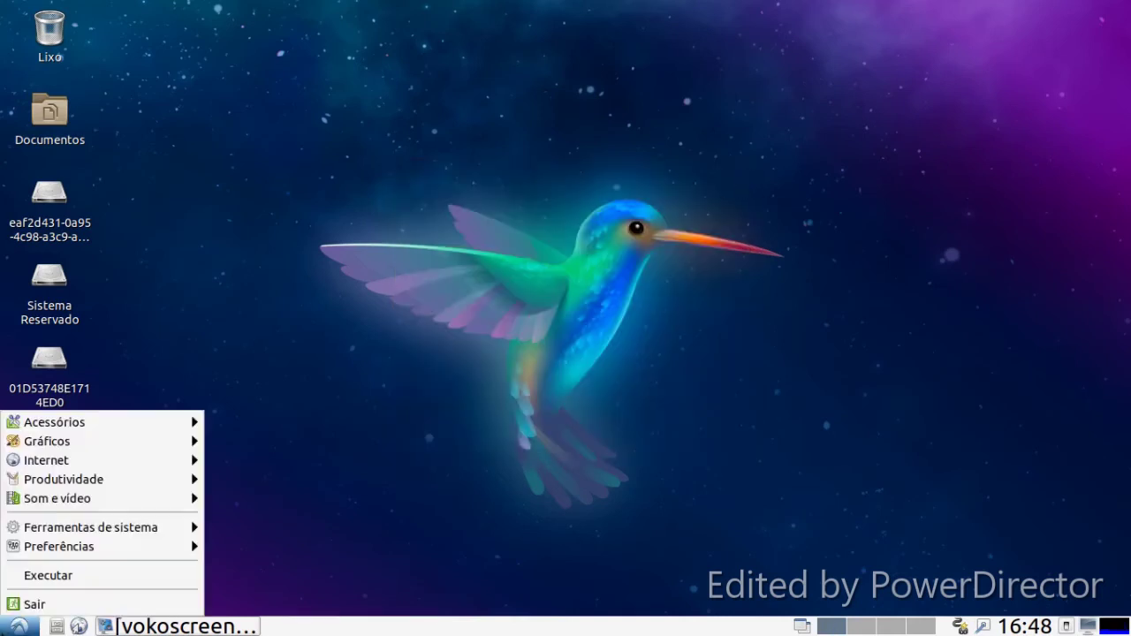
{"action": "mouse_move", "coordinate": [81, 548]}
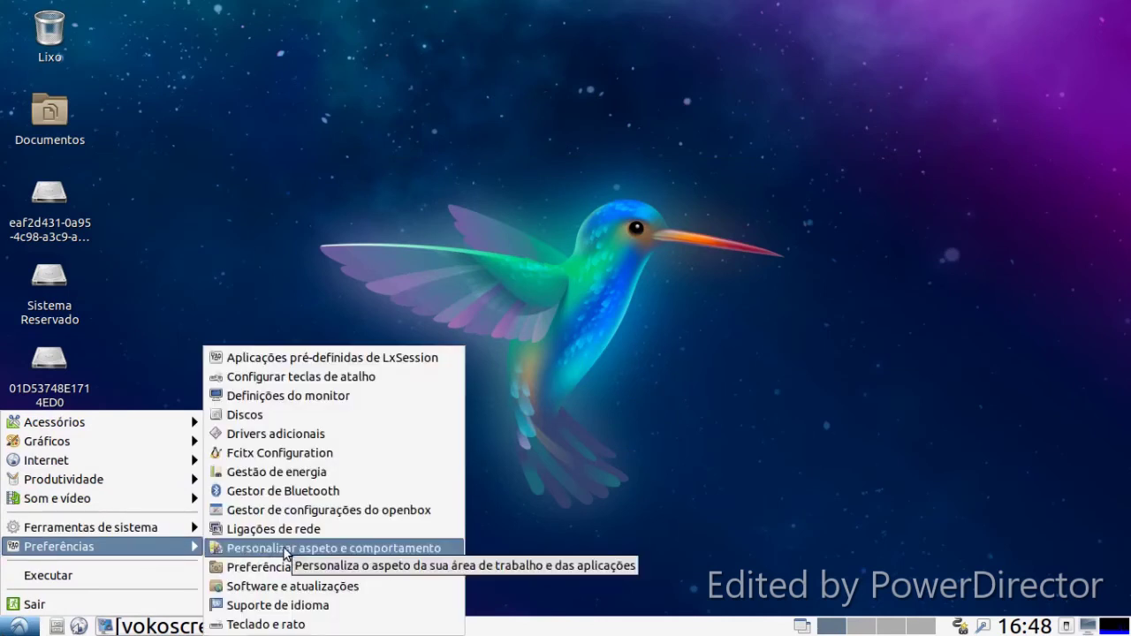
{"action": "left_click", "coordinate": [317, 439]}
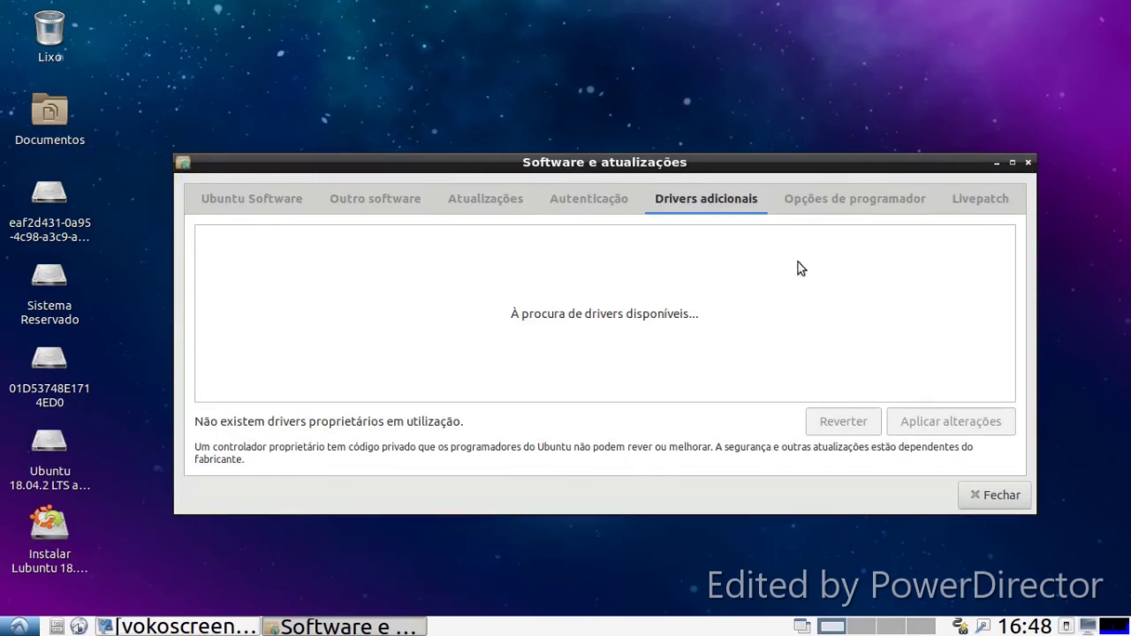
{"action": "key", "text": "alt+F4"}
Step: Open the LXSession default applications configuration and show its Arranque automático settings
{"action": "left_click", "coordinate": [19, 626]}
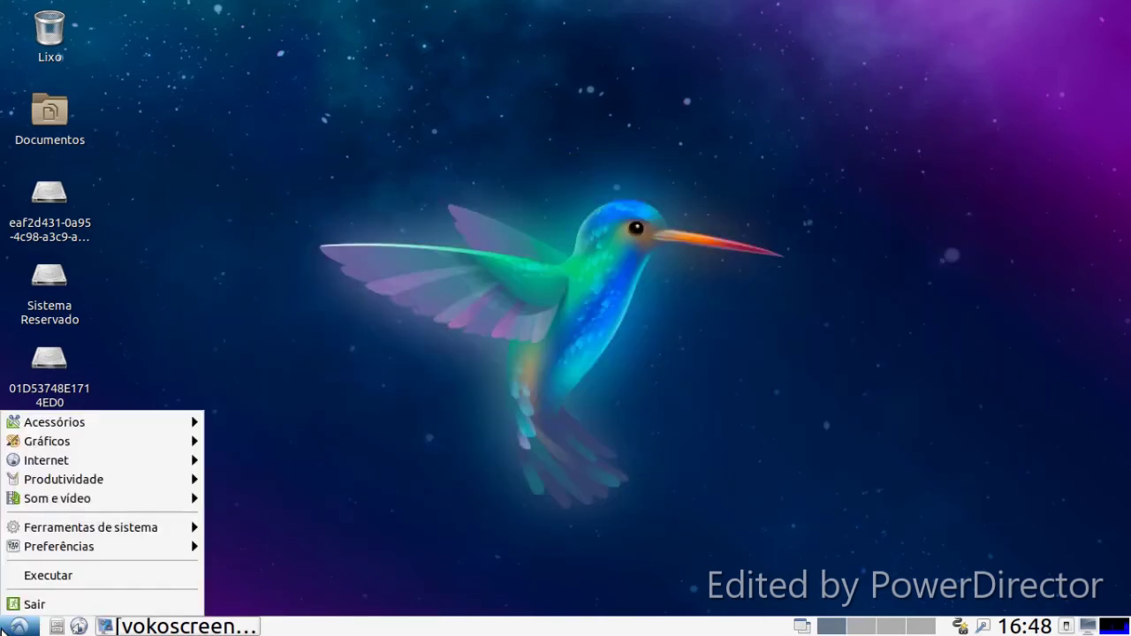
{"action": "mouse_move", "coordinate": [110, 491]}
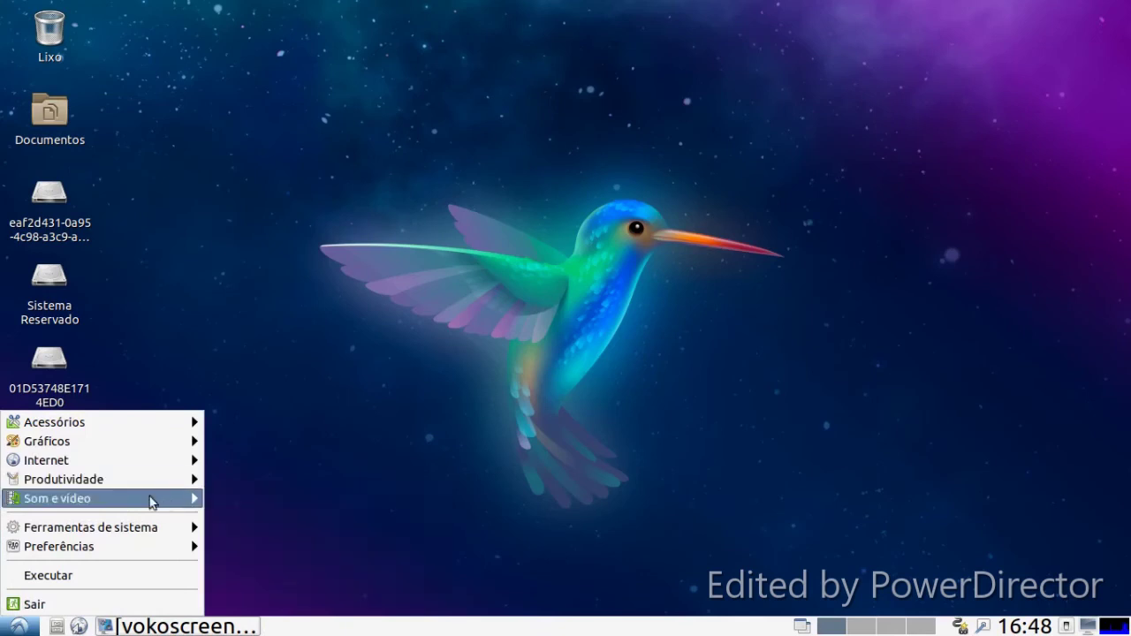
{"action": "mouse_move", "coordinate": [148, 479]}
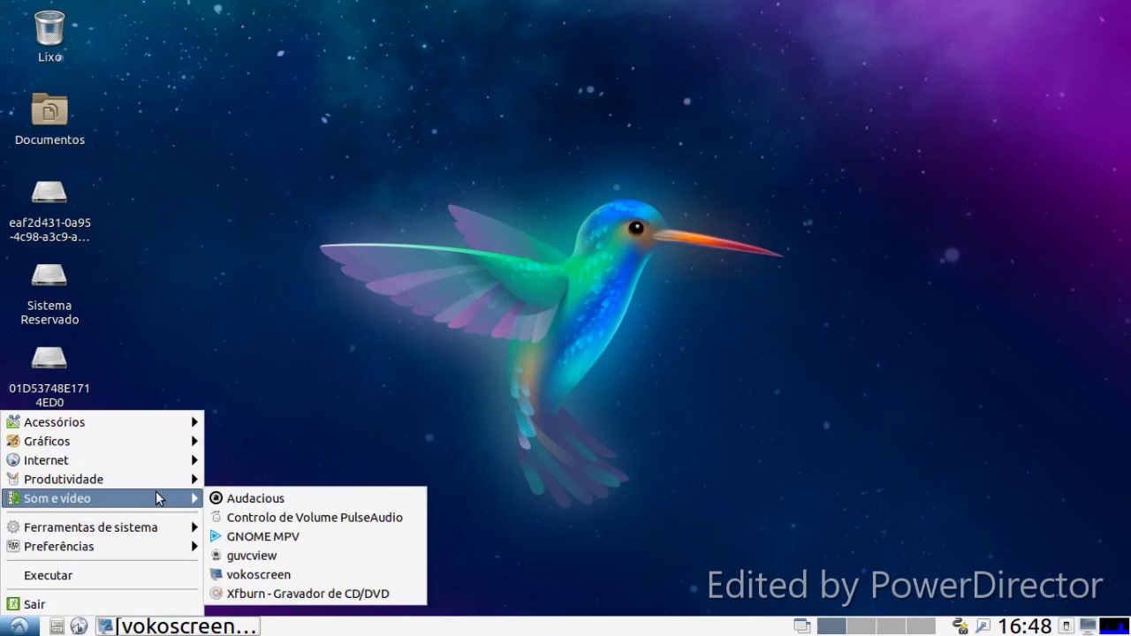
{"action": "mouse_move", "coordinate": [156, 545]}
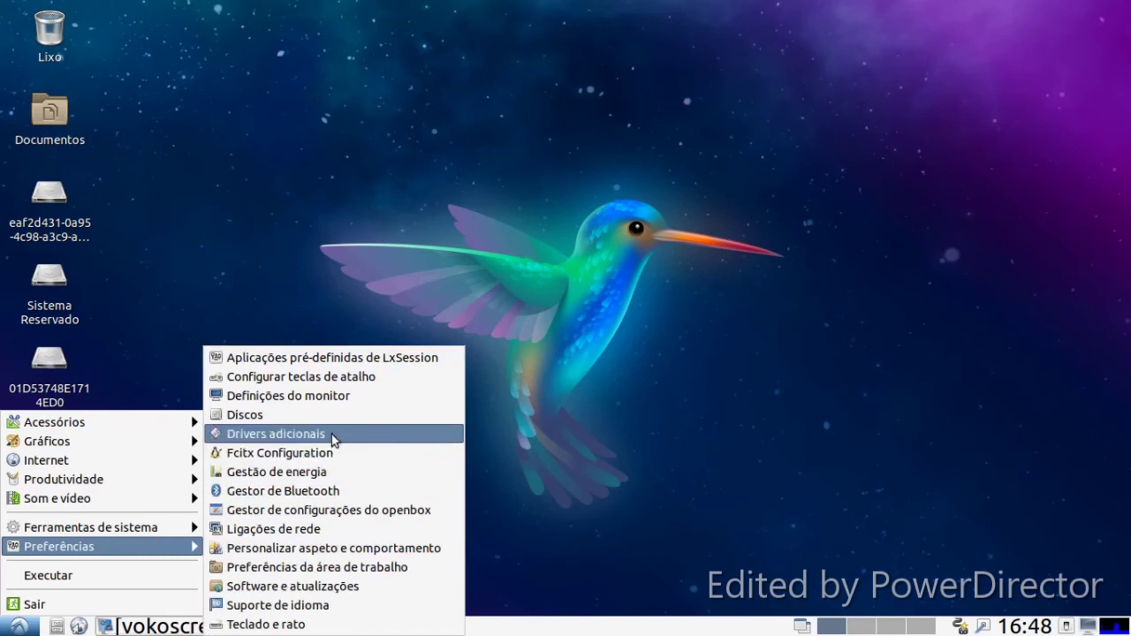
{"action": "left_click", "coordinate": [346, 362]}
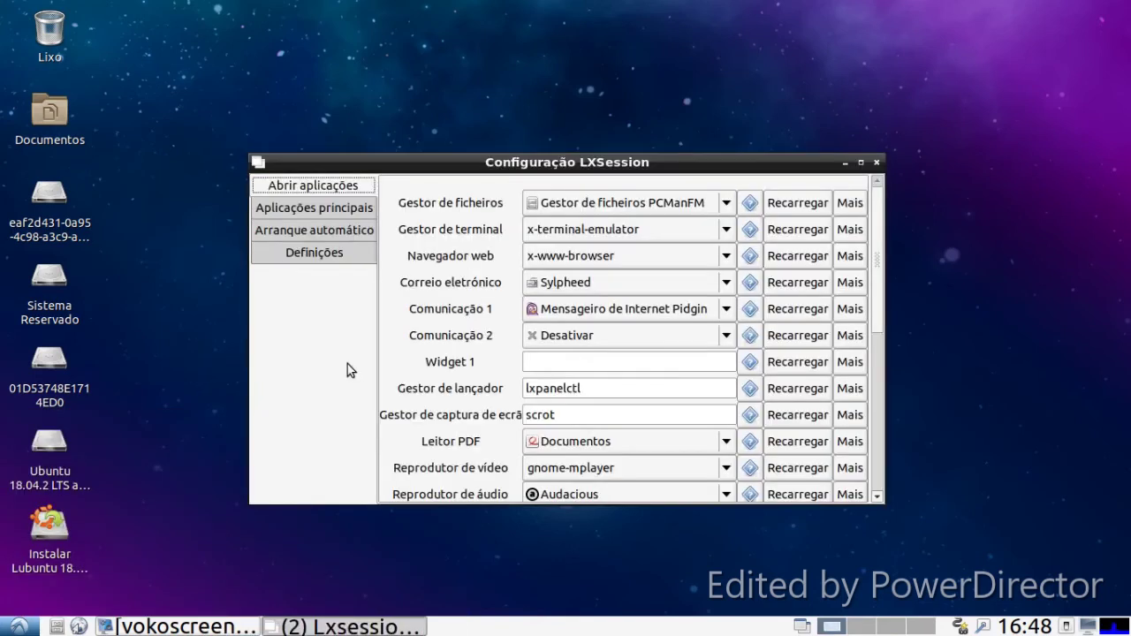
{"action": "left_click", "coordinate": [323, 234]}
{"action": "left_click", "coordinate": [428, 242]}
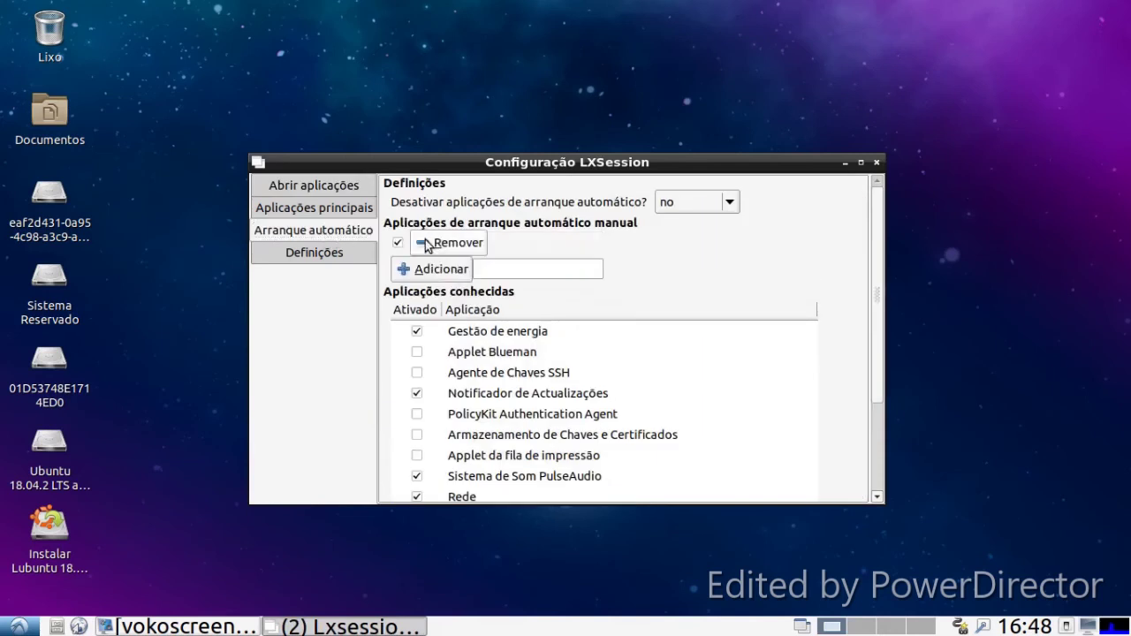
Step: Enable autostart for Applet Blueman, Agente de Chaves SSH, PolicyKit Authentication Agent, Applet da fila de impressão and Armazenamento de Chaves e Certificados
{"action": "left_click", "coordinate": [417, 352]}
{"action": "left_click", "coordinate": [417, 372]}
{"action": "scroll", "coordinate": [512, 423], "scroll_direction": "down", "scroll_amount": 1}
{"action": "left_click", "coordinate": [433, 369]}
{"action": "left_click", "coordinate": [433, 411]}
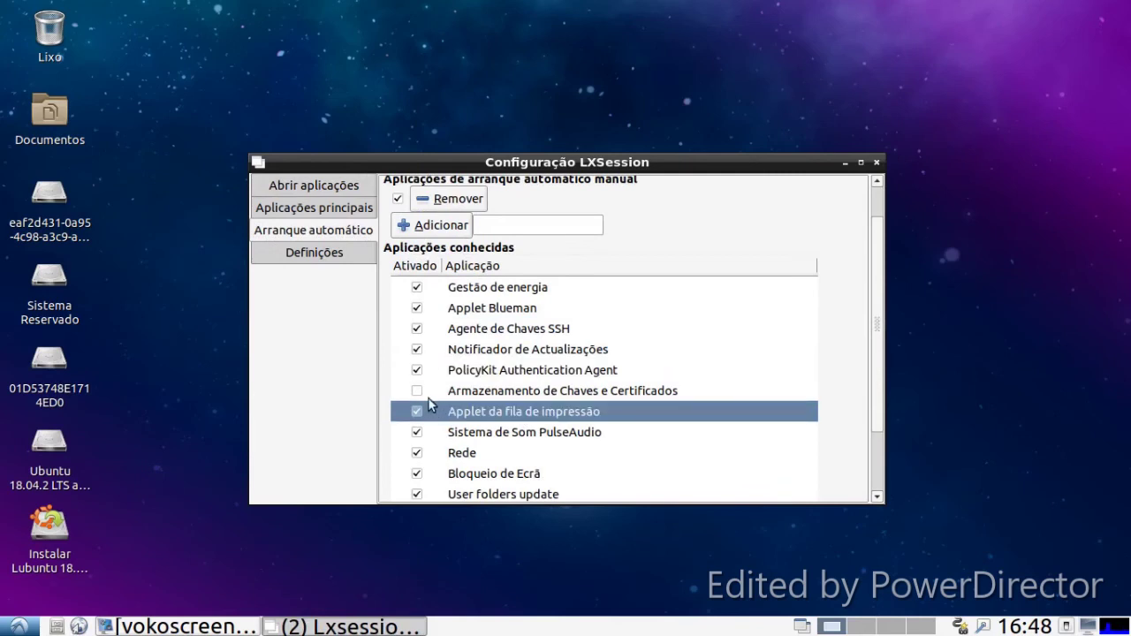
{"action": "left_click", "coordinate": [431, 391]}
{"action": "left_click", "coordinate": [875, 163]}
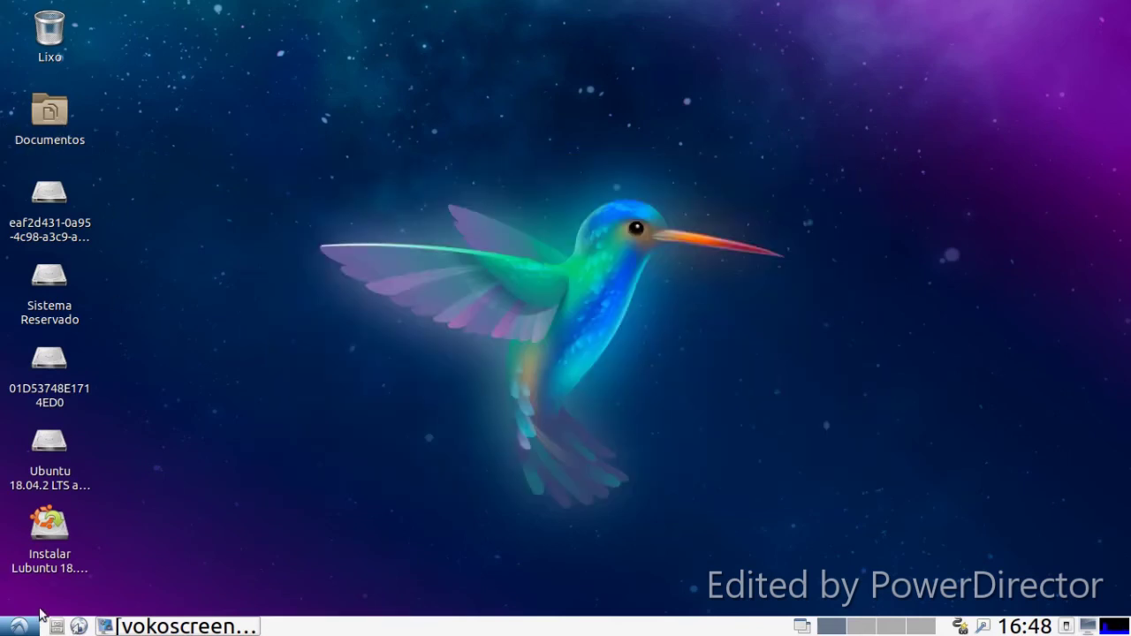
Step: Reverse the sort order of the desktop icons
{"action": "right_click", "coordinate": [324, 174]}
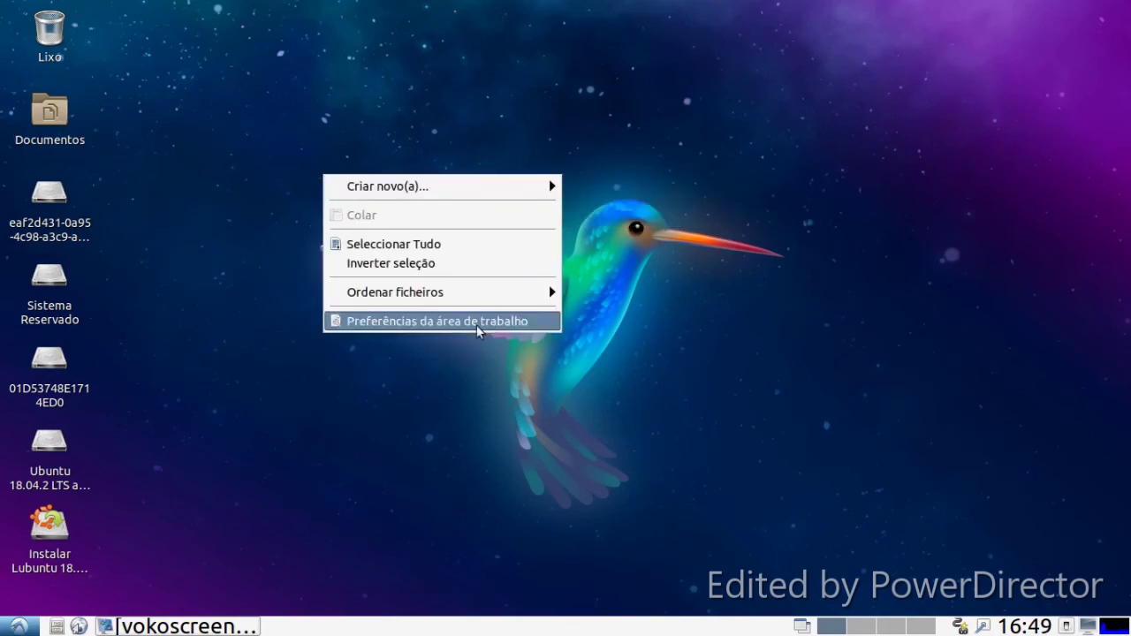
{"action": "mouse_move", "coordinate": [480, 293]}
{"action": "left_click", "coordinate": [700, 312]}
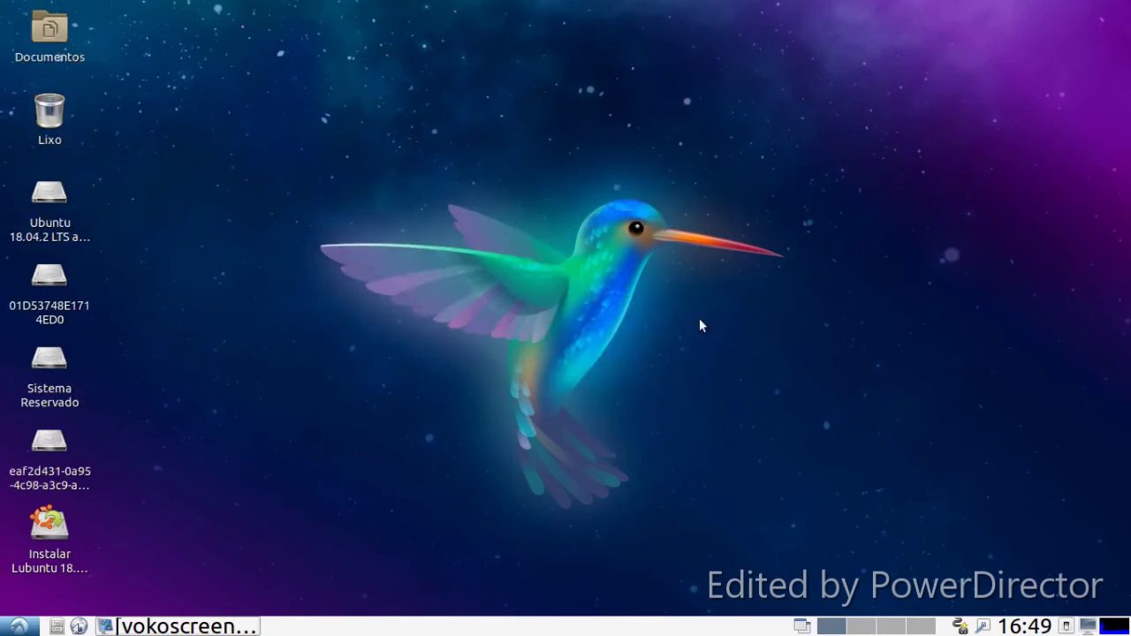
Step: Try the panel on the Superior edge, adjusting its margin, and return it to Inferior
{"action": "right_click", "coordinate": [745, 630]}
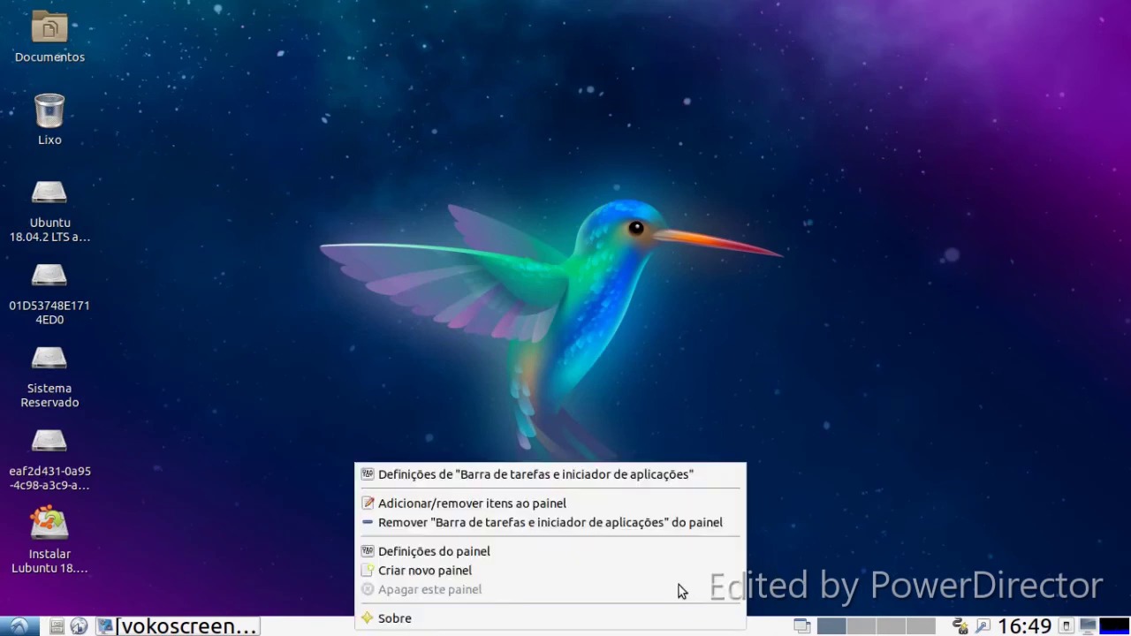
{"action": "left_click", "coordinate": [632, 552]}
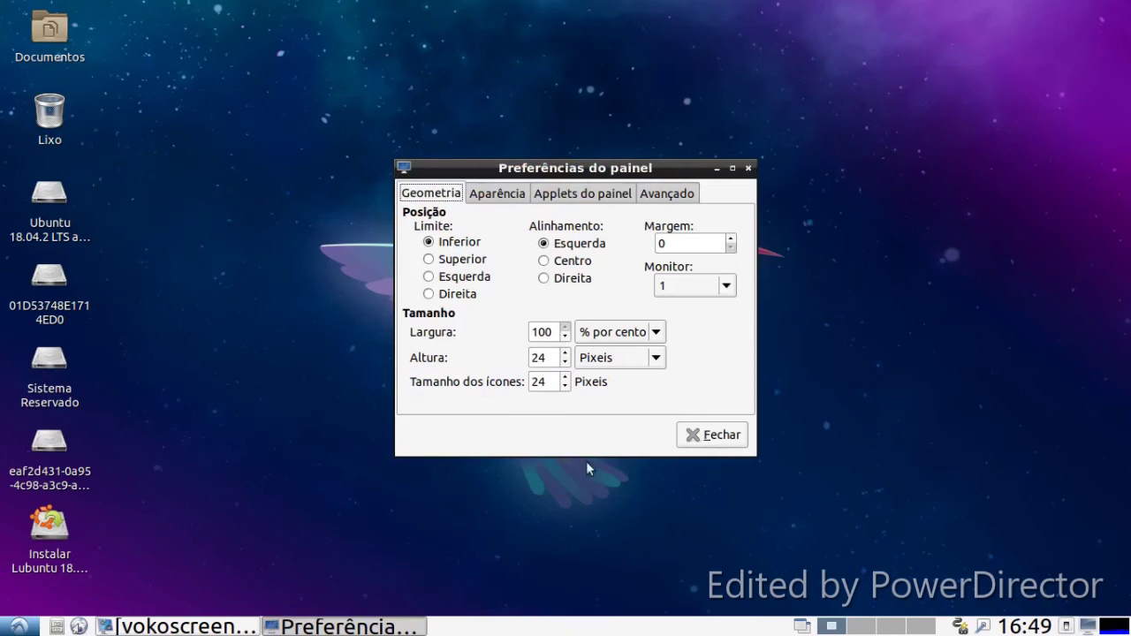
{"action": "left_click", "coordinate": [503, 259]}
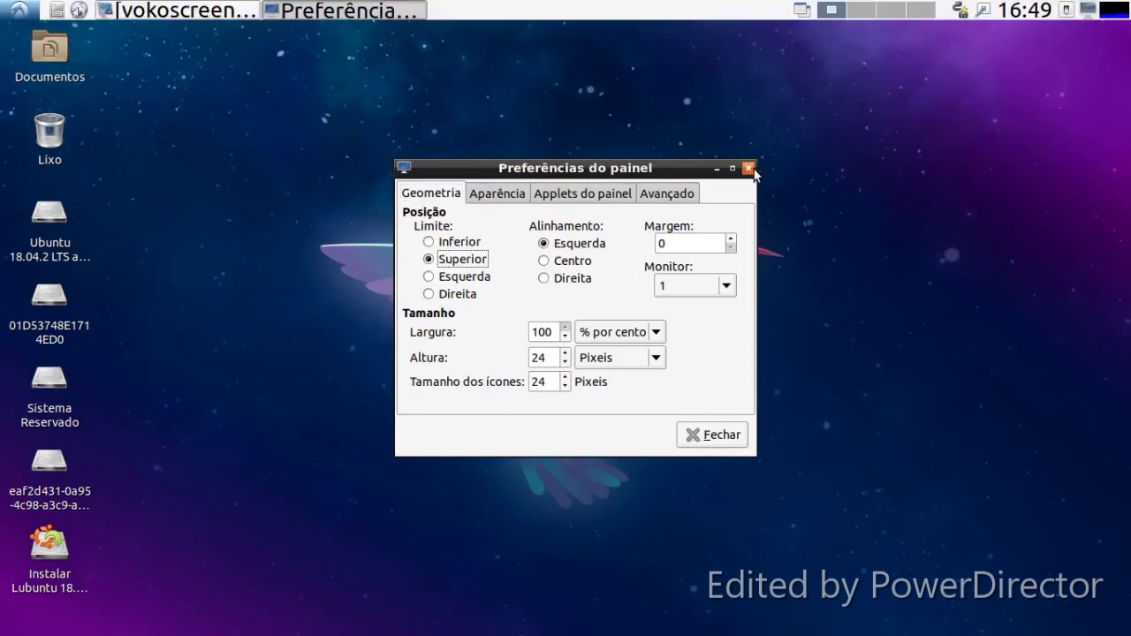
{"action": "left_click", "coordinate": [724, 284]}
{"action": "left_click", "coordinate": [725, 283]}
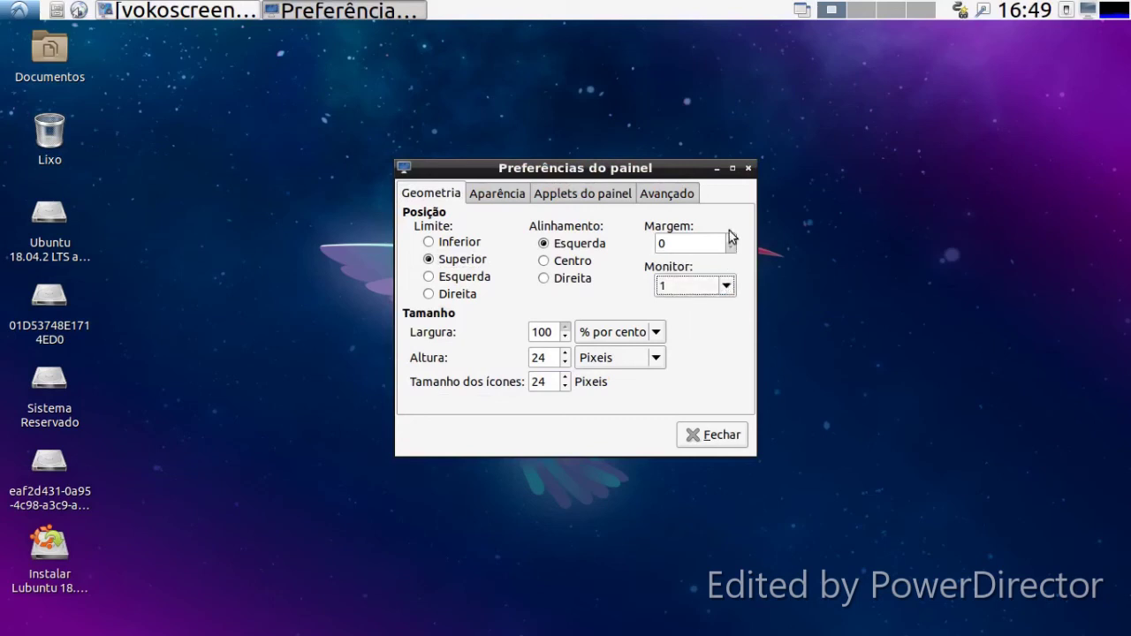
{"action": "left_click", "coordinate": [731, 238]}
{"action": "left_click", "coordinate": [732, 239]}
{"action": "left_click", "coordinate": [732, 239]}
{"action": "left_click", "coordinate": [732, 239]}
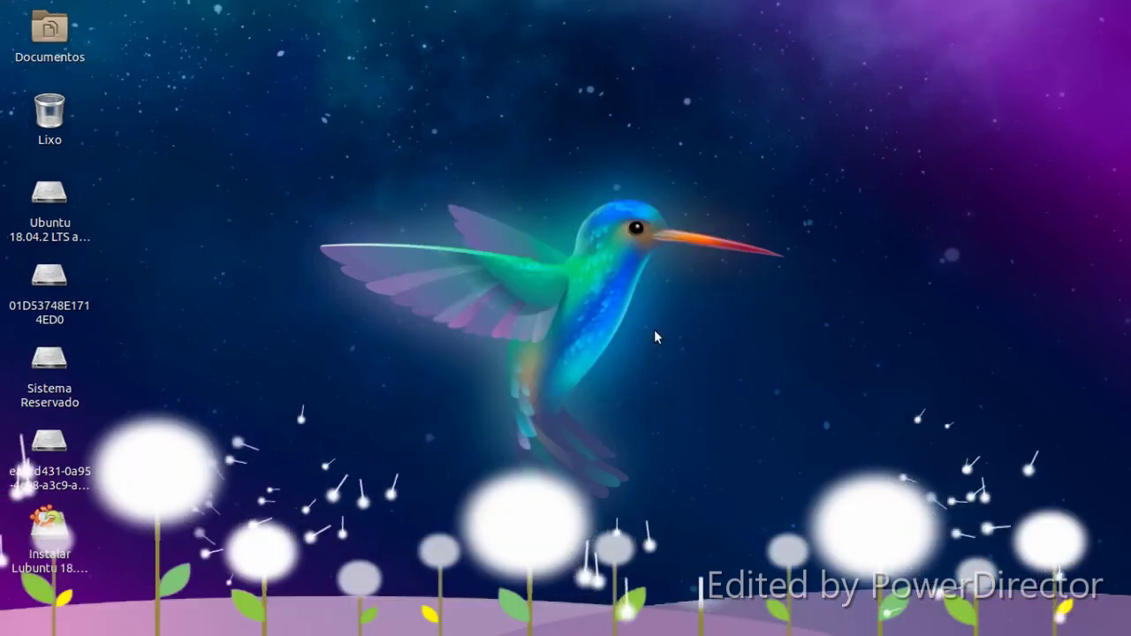
Step: Open GNOME MPV, review its general and Scripts Lua preferences without saving, and close the player
{"action": "left_click", "coordinate": [18, 626]}
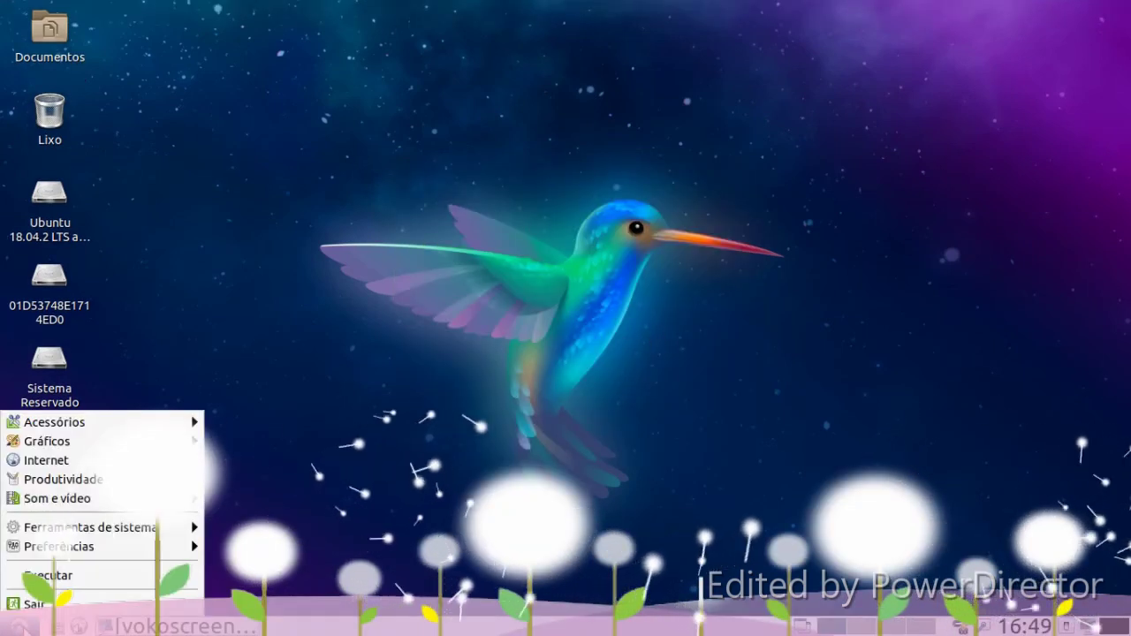
{"action": "mouse_move", "coordinate": [80, 505]}
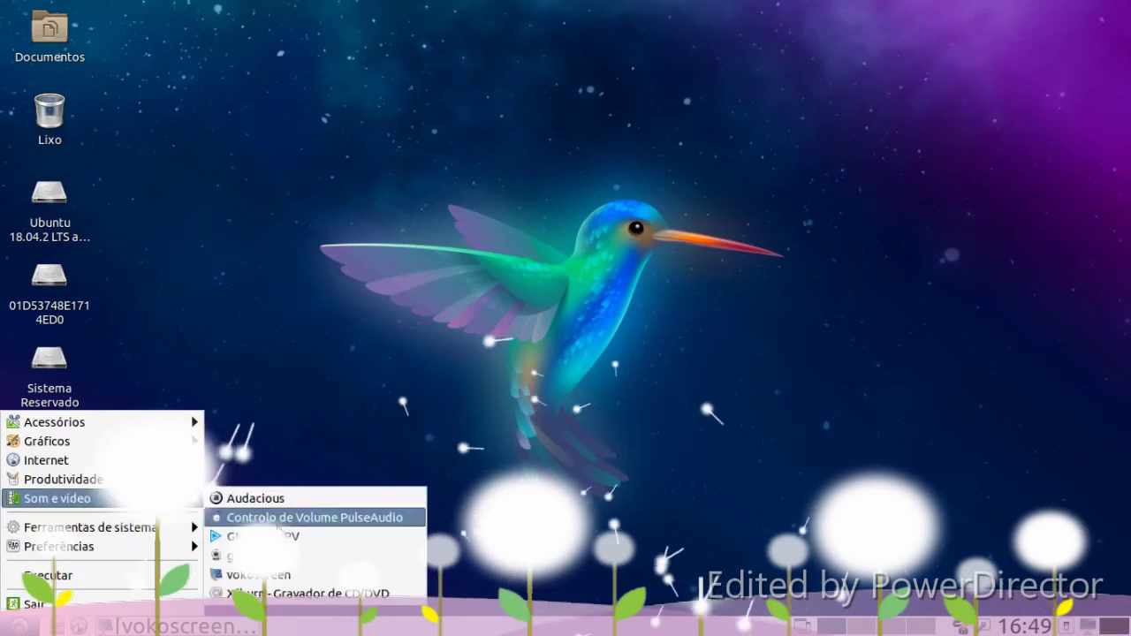
{"action": "left_click", "coordinate": [256, 536]}
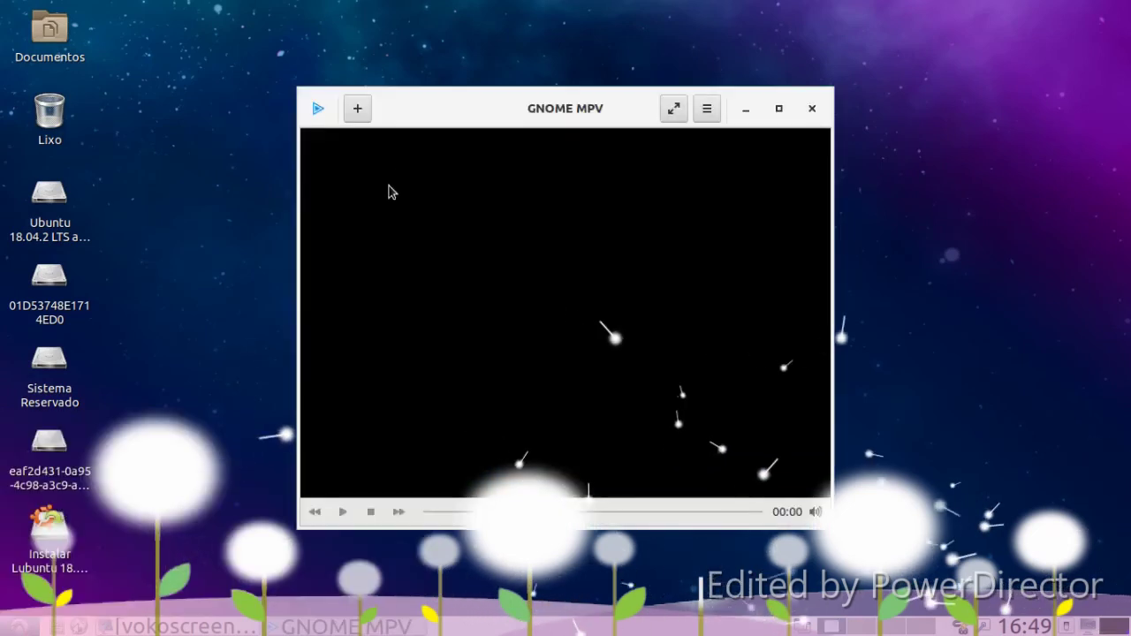
{"action": "left_click", "coordinate": [317, 109]}
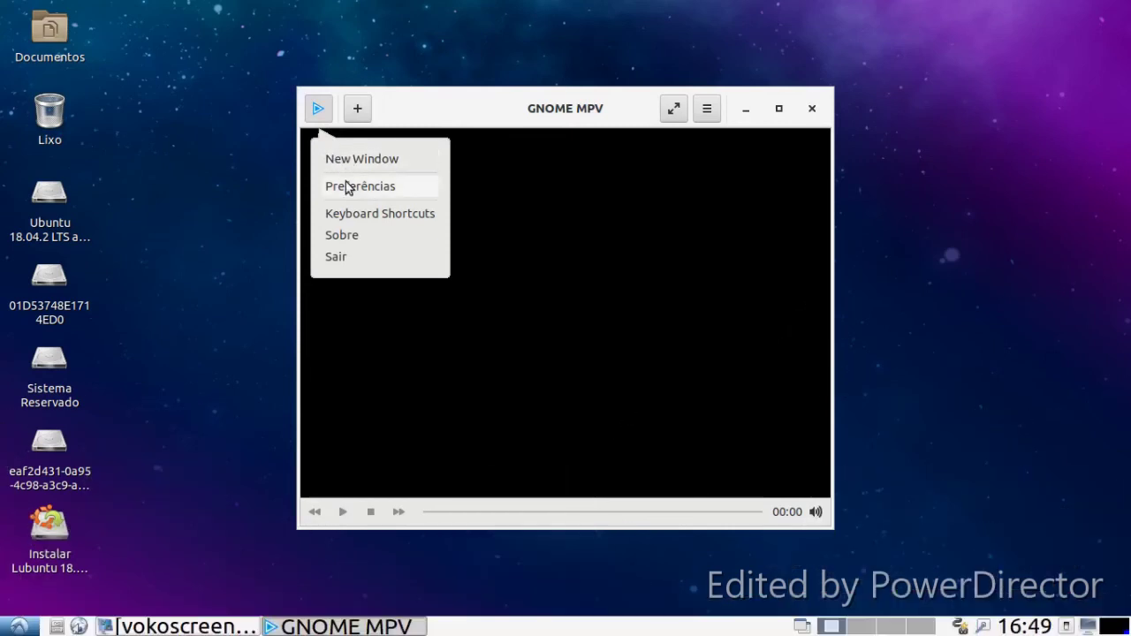
{"action": "left_click", "coordinate": [345, 186]}
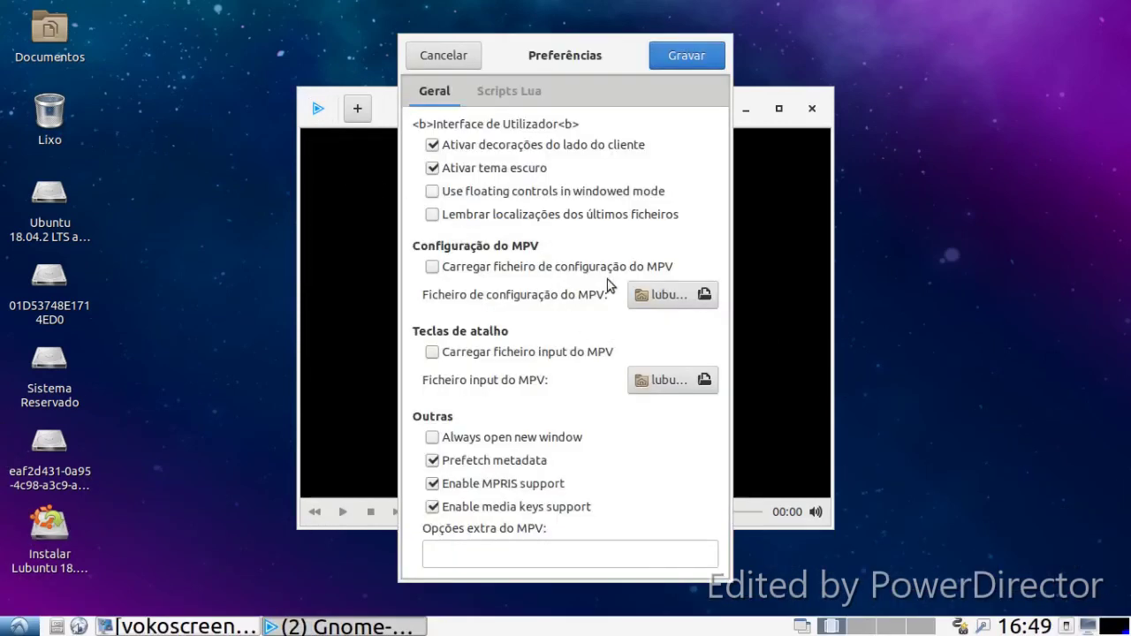
{"action": "left_click", "coordinate": [522, 96]}
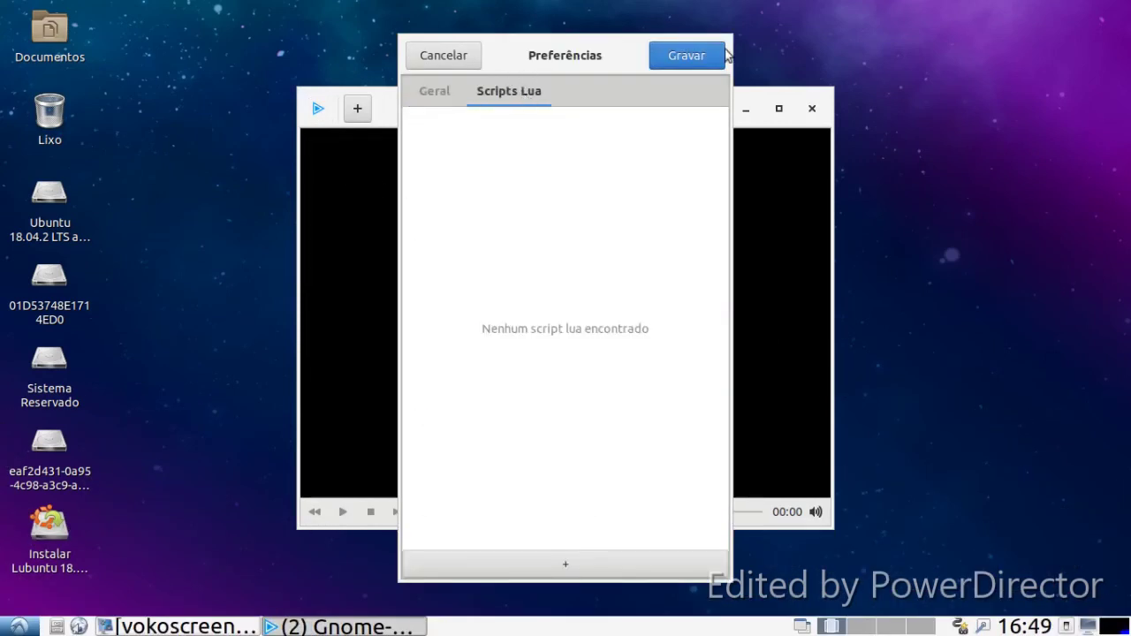
{"action": "left_click", "coordinate": [449, 62]}
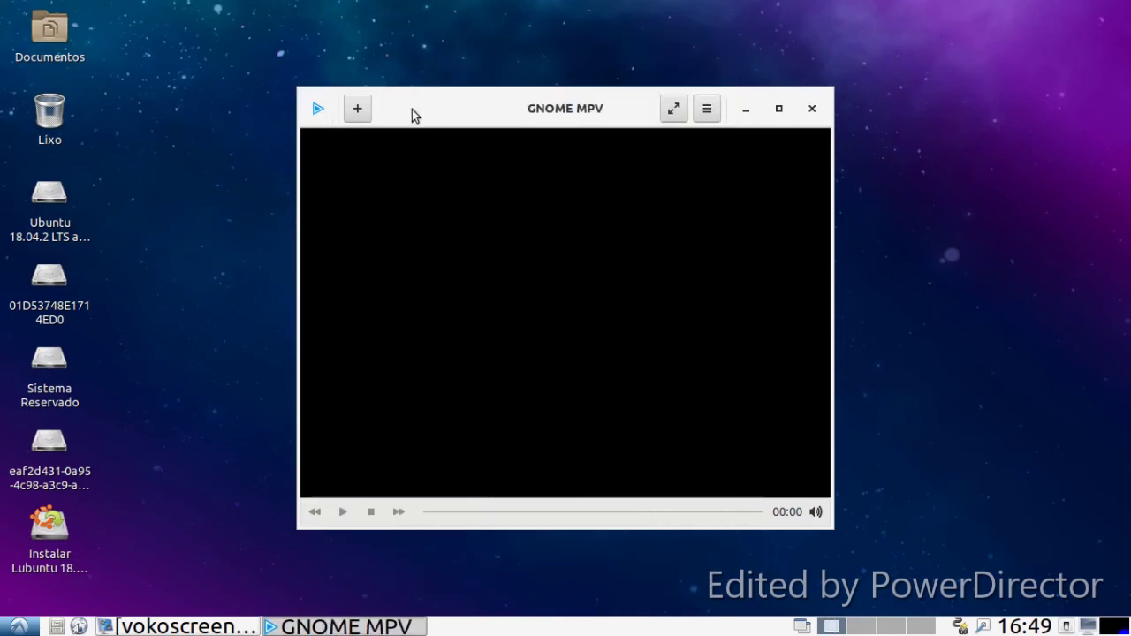
{"action": "left_click", "coordinate": [811, 108]}
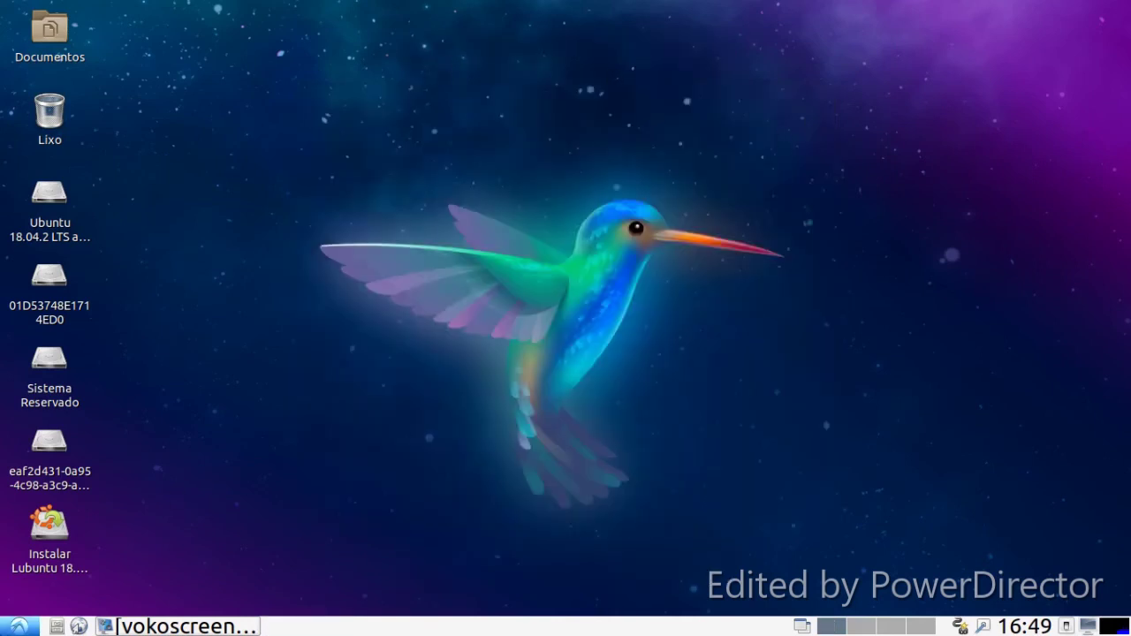
Step: Launch the Firefox web browser from the Internet applications
{"action": "left_click", "coordinate": [16, 626]}
{"action": "mouse_move", "coordinate": [46, 463]}
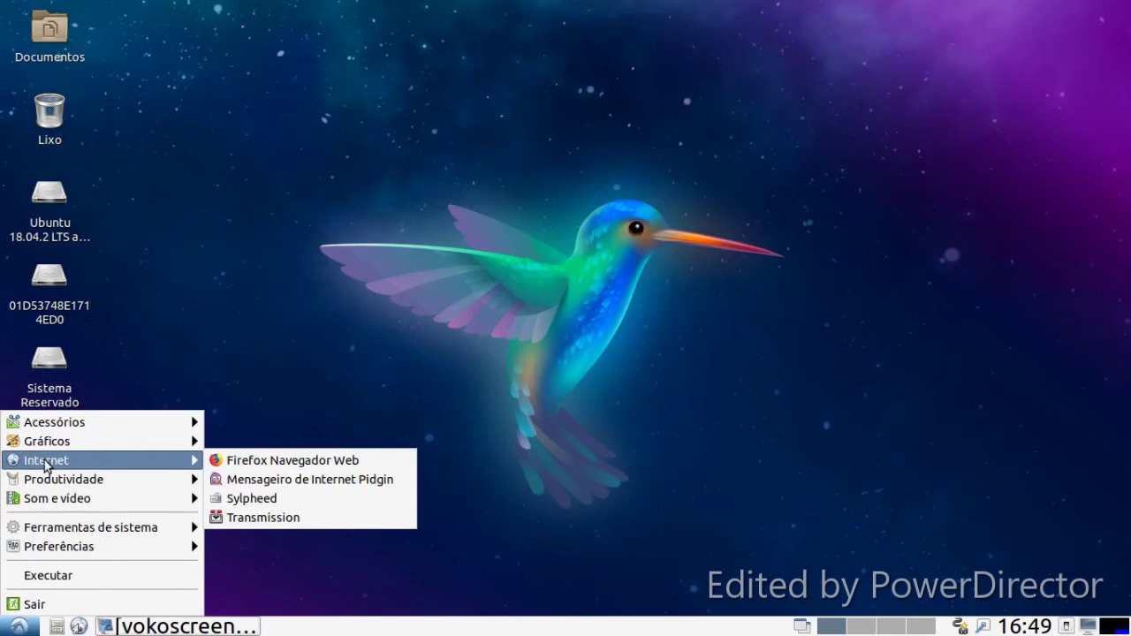
{"action": "left_click", "coordinate": [270, 460]}
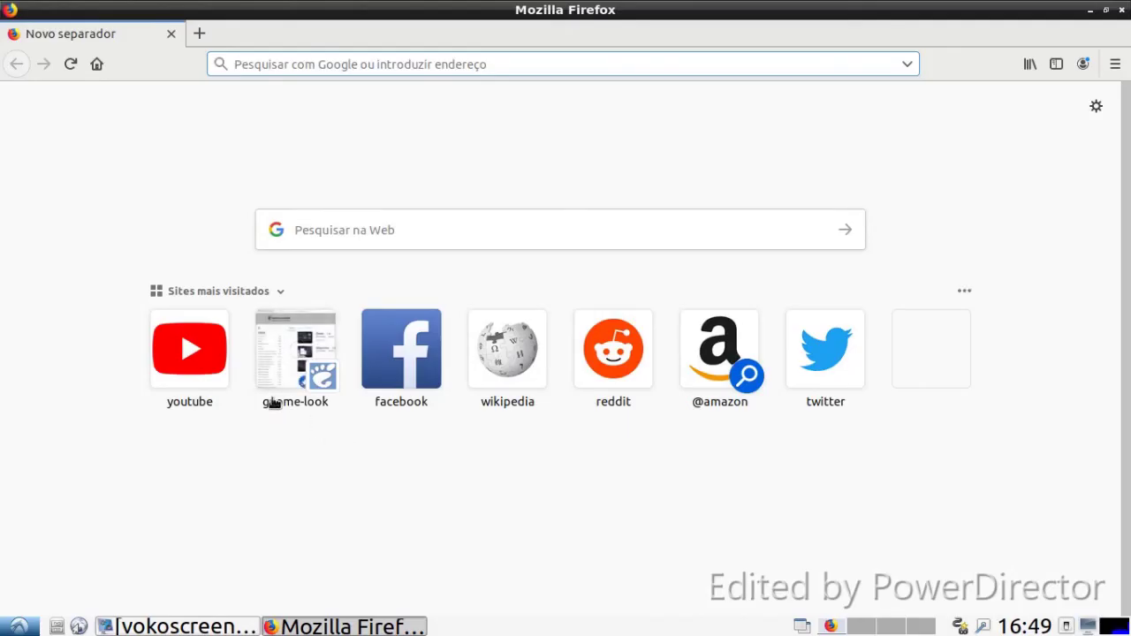
Step: Open YouTube from the most visited sites, browse its home page down to the recommended videos, and close the browser
{"action": "left_click", "coordinate": [194, 345]}
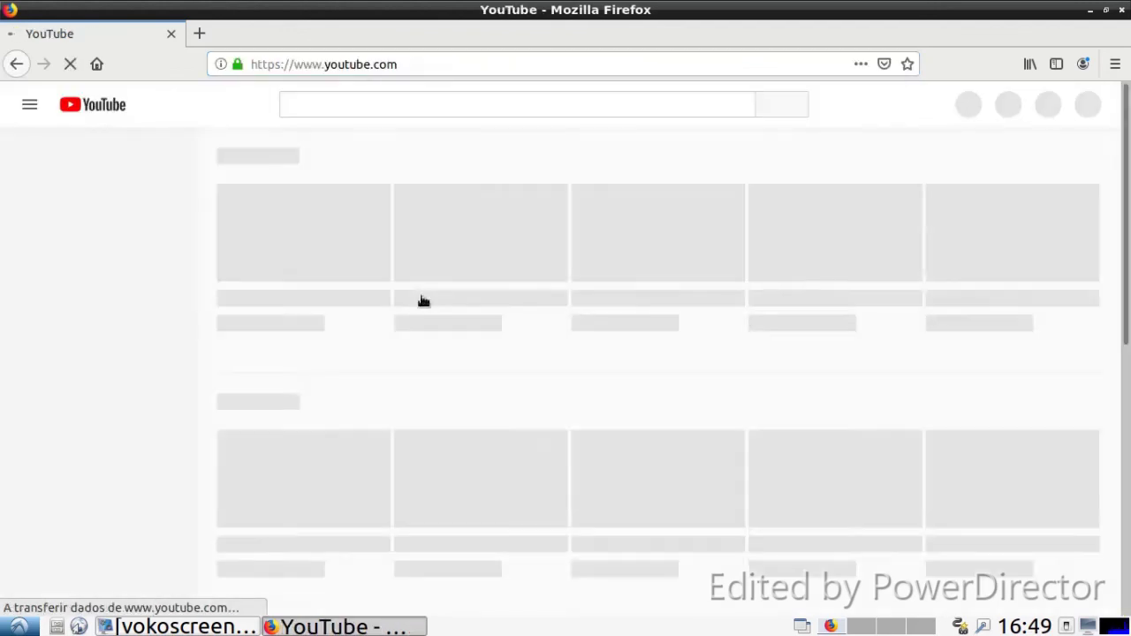
{"action": "scroll", "coordinate": [499, 407], "scroll_direction": "down", "scroll_amount": 3}
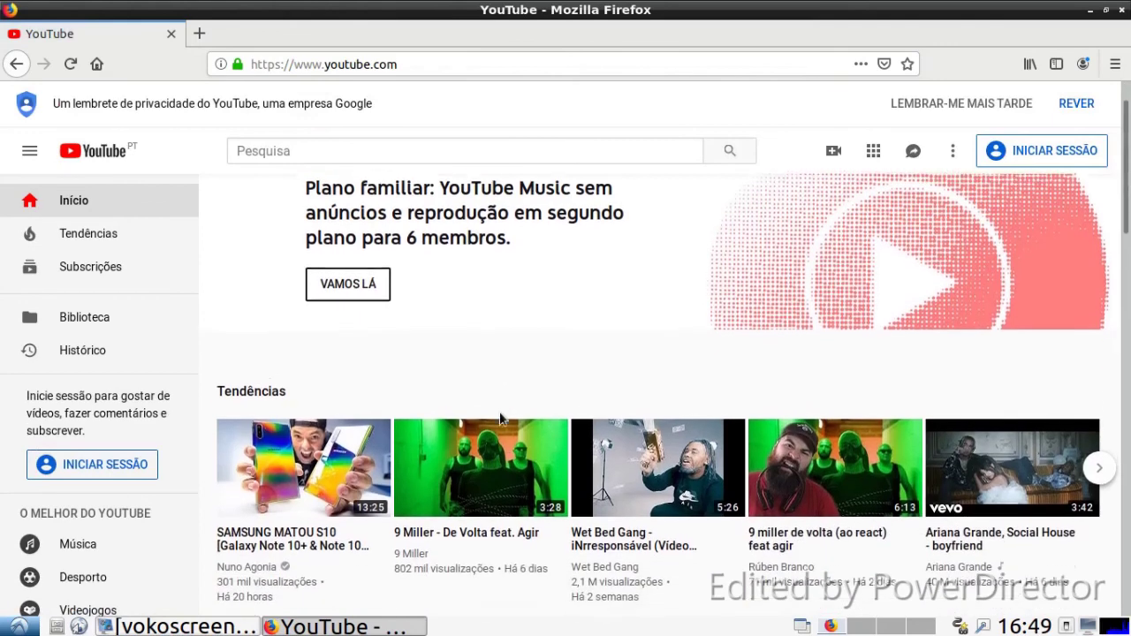
{"action": "scroll", "coordinate": [501, 425], "scroll_direction": "down", "scroll_amount": 4}
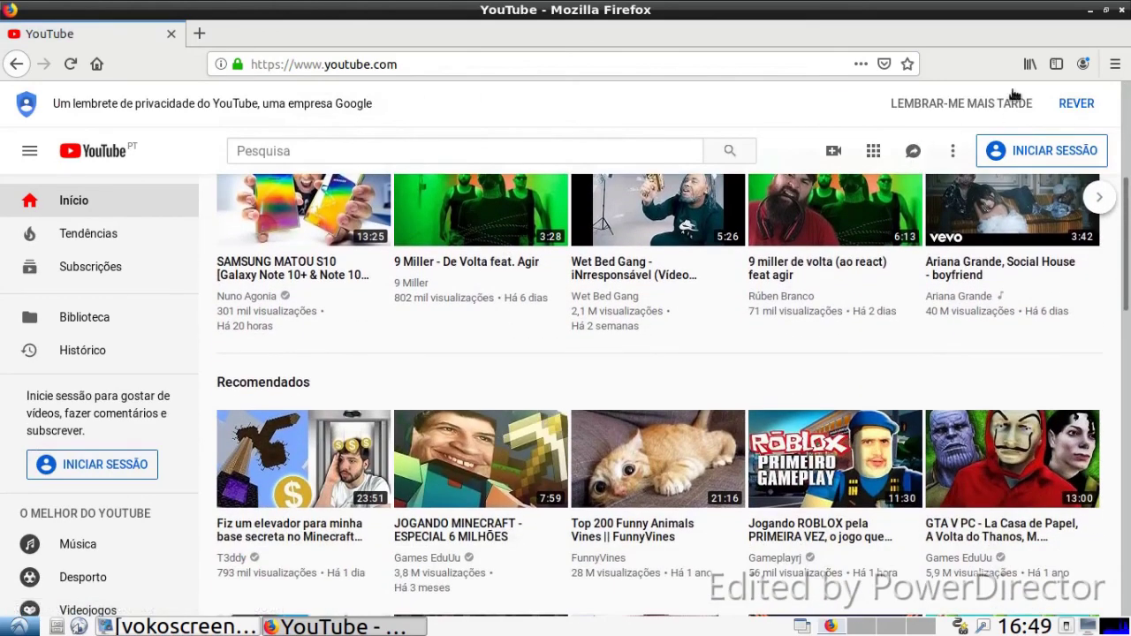
{"action": "left_click", "coordinate": [1119, 9]}
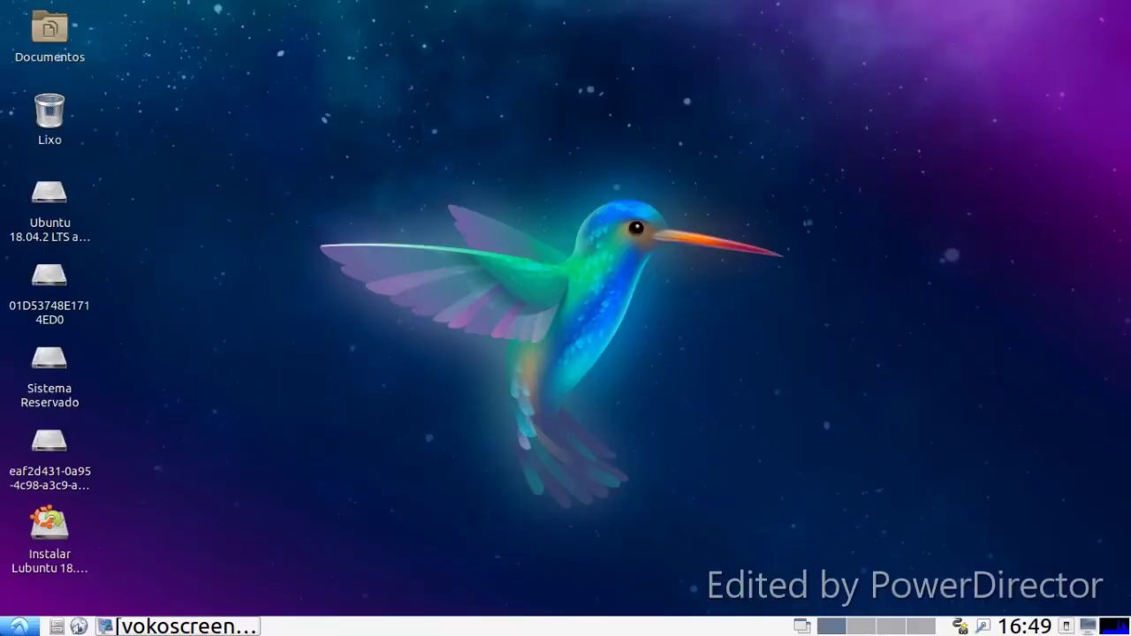
Step: In the desktop preferences, hide the Documentos, Lixo and removable disk icons from the desktop
{"action": "left_click", "coordinate": [20, 626]}
{"action": "mouse_move", "coordinate": [53, 555]}
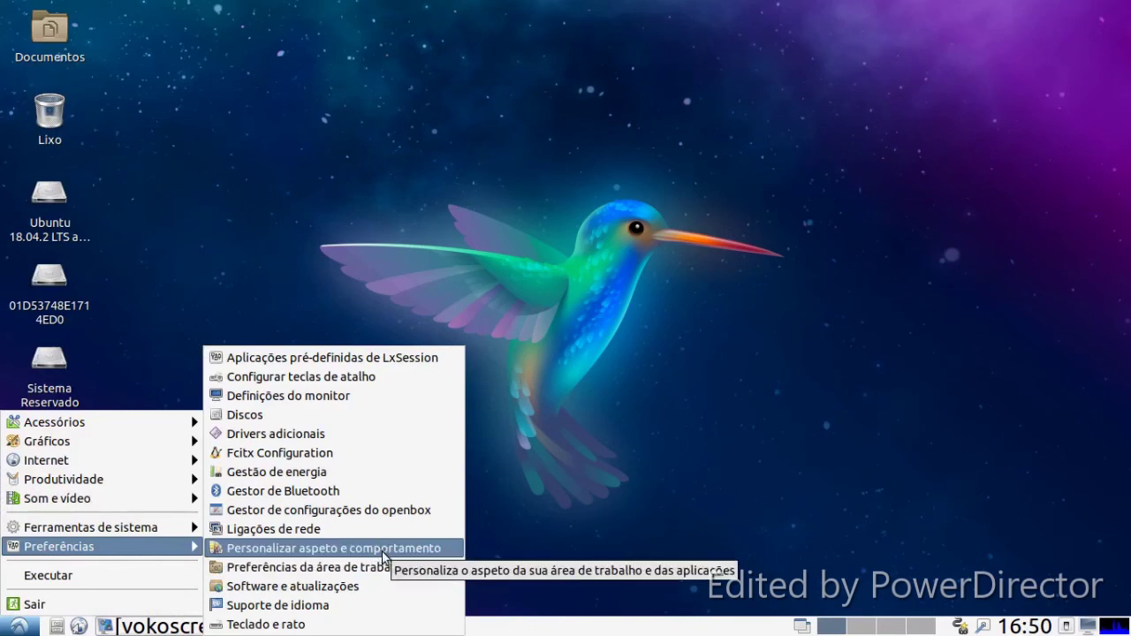
{"action": "left_click", "coordinate": [336, 570]}
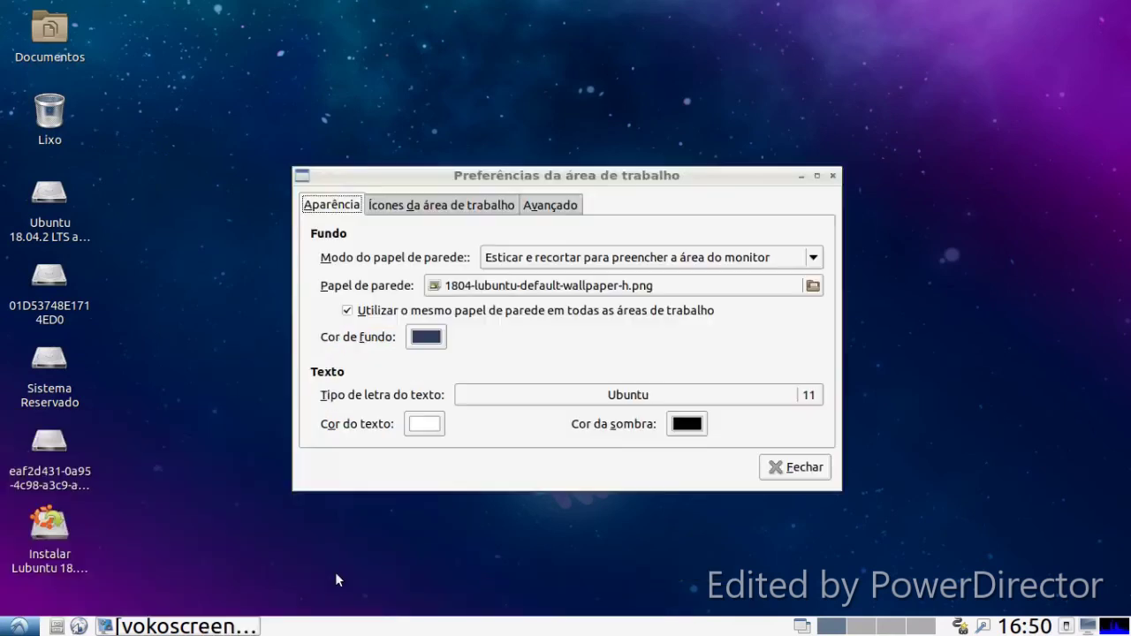
{"action": "left_click", "coordinate": [397, 206]}
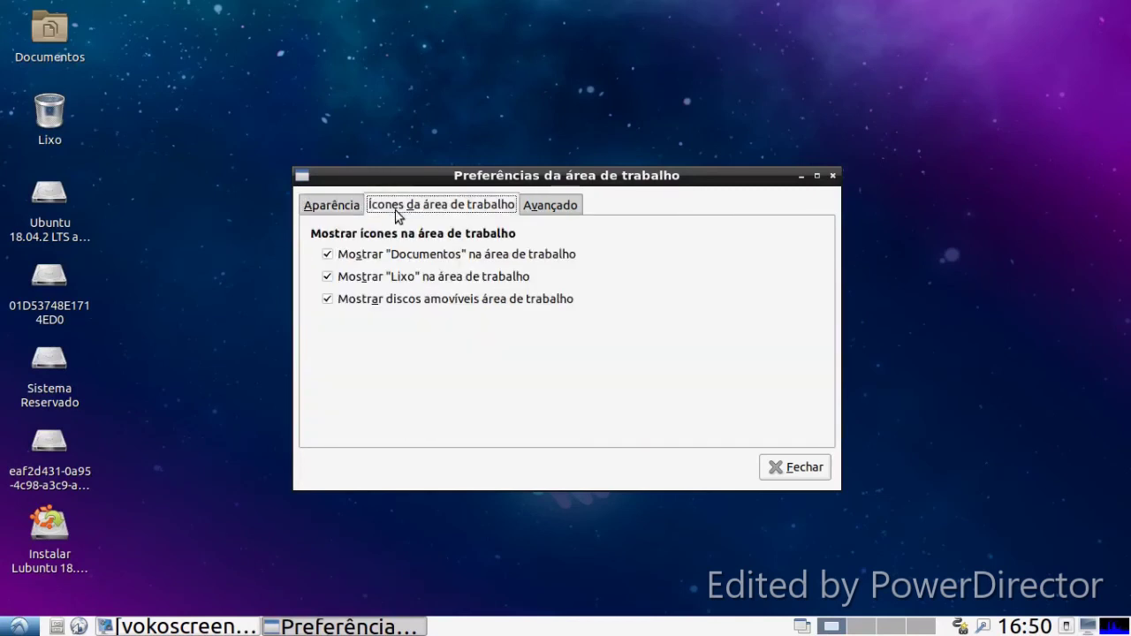
{"action": "left_click", "coordinate": [337, 258]}
{"action": "left_click", "coordinate": [337, 277]}
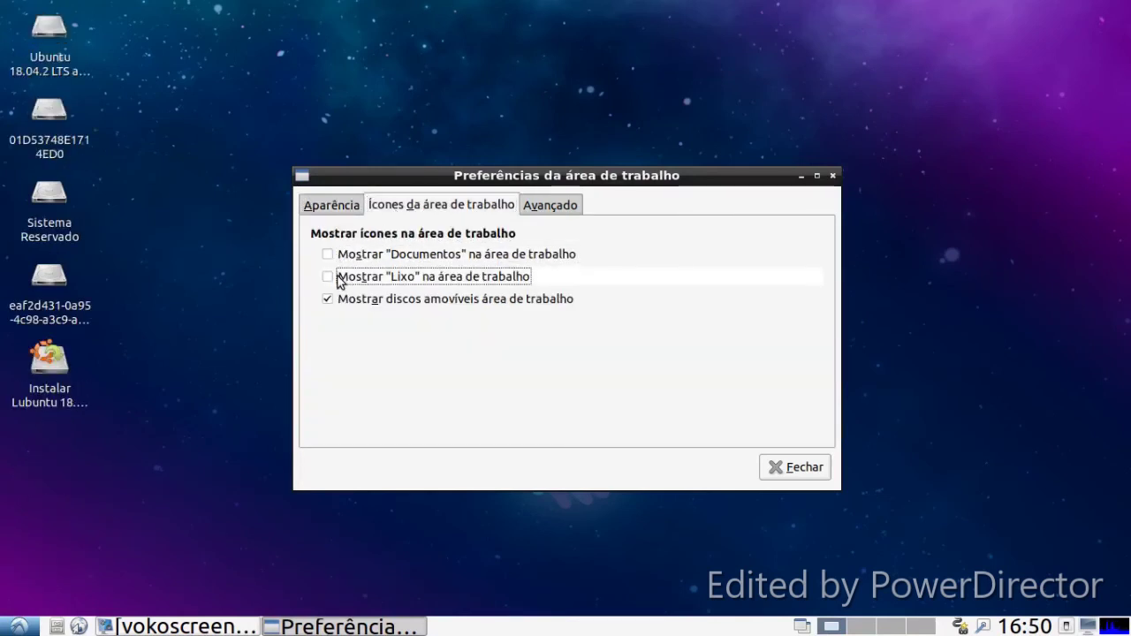
{"action": "left_click", "coordinate": [340, 298]}
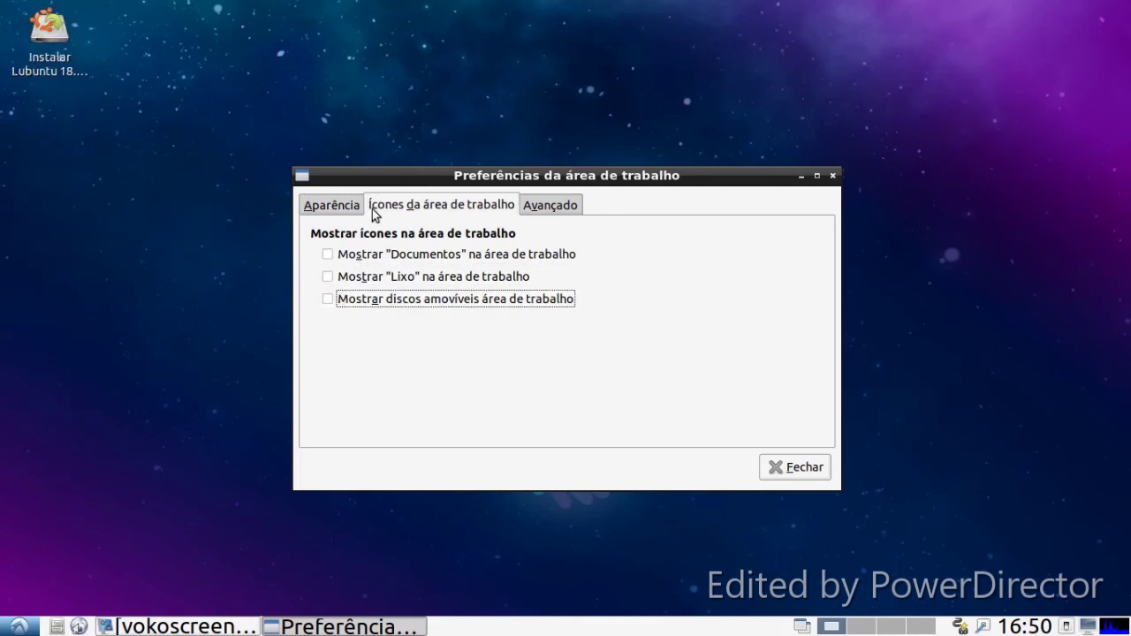
Step: Set the wallpaper mode to "Centrar imagem no monitor", review the advanced desktop options, and close the preferences
{"action": "left_click", "coordinate": [340, 205]}
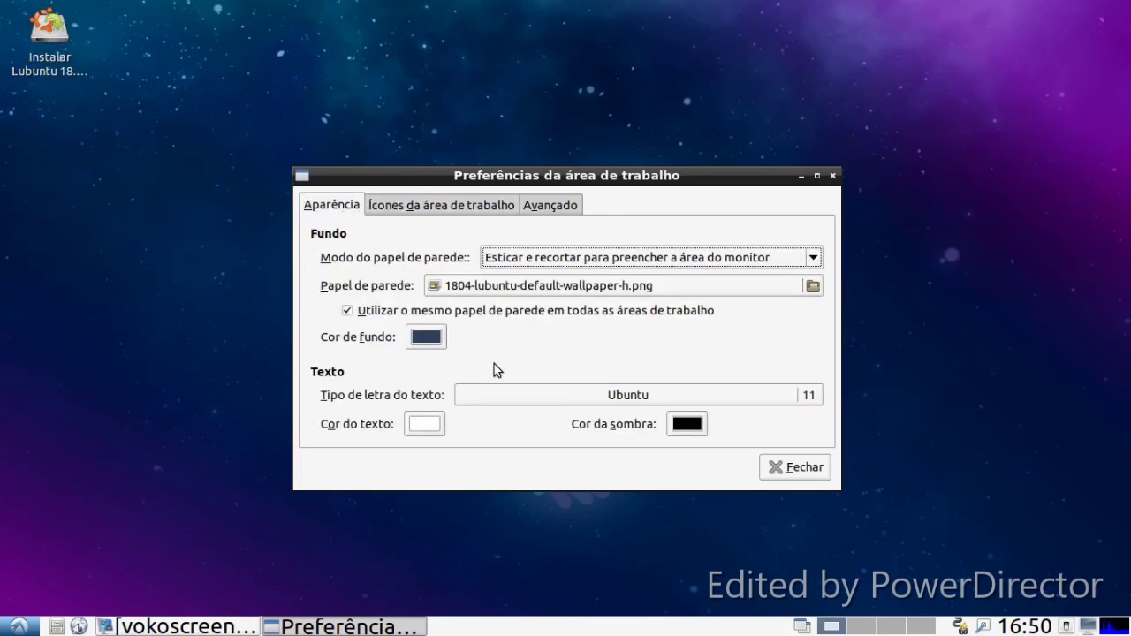
{"action": "left_click", "coordinate": [514, 255]}
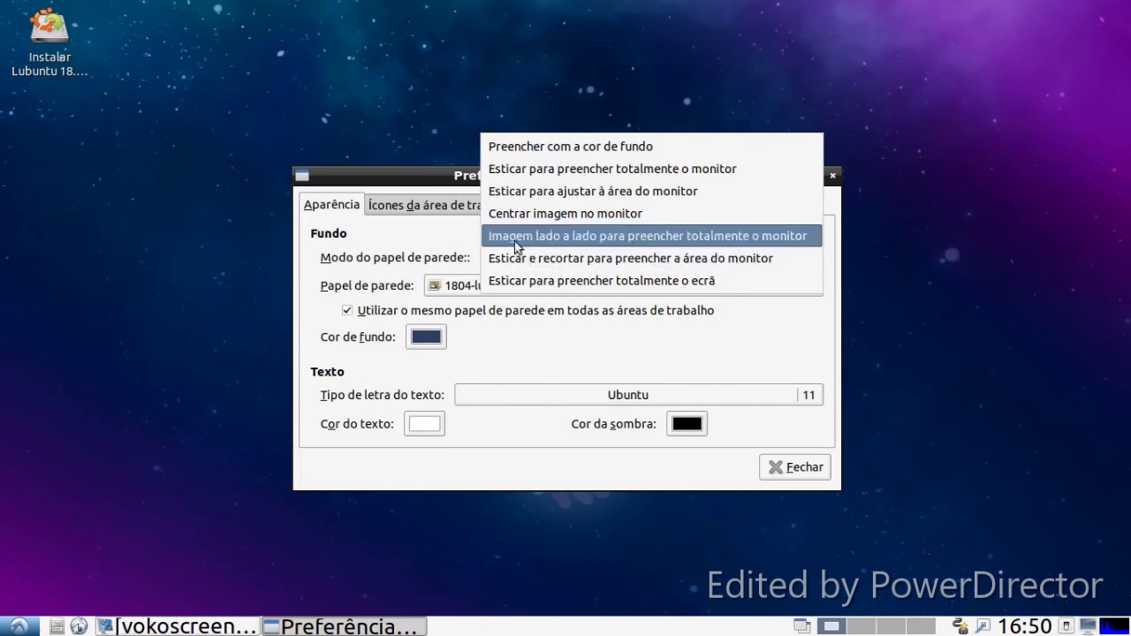
{"action": "left_click", "coordinate": [518, 216]}
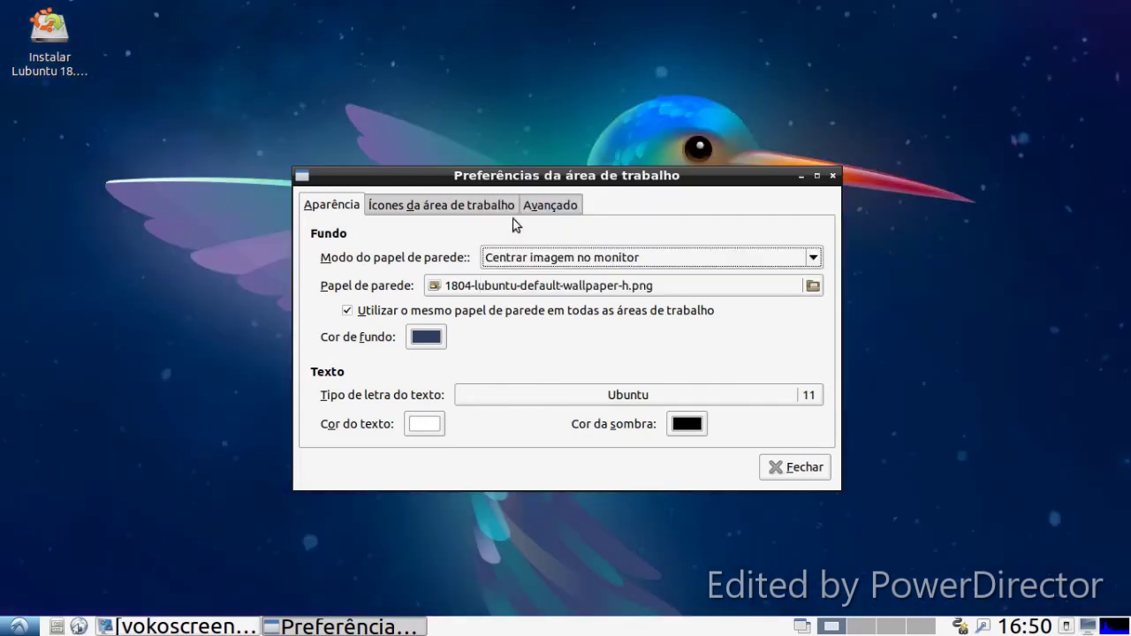
{"action": "left_click", "coordinate": [445, 209]}
{"action": "left_click", "coordinate": [534, 209]}
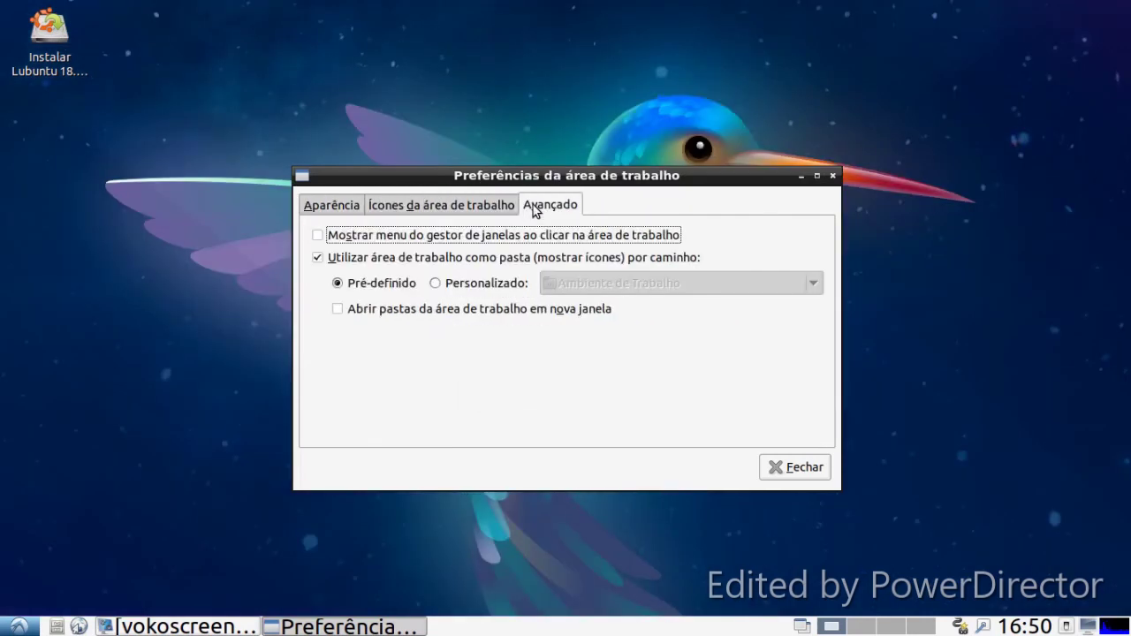
{"action": "left_click", "coordinate": [466, 211]}
{"action": "left_click", "coordinate": [787, 467]}
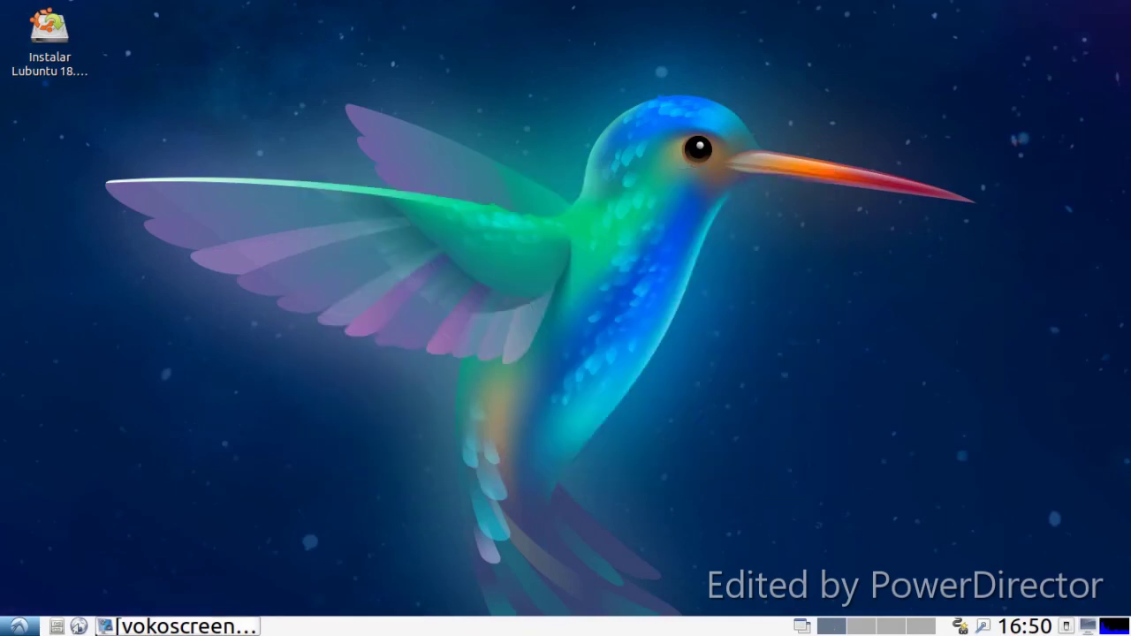